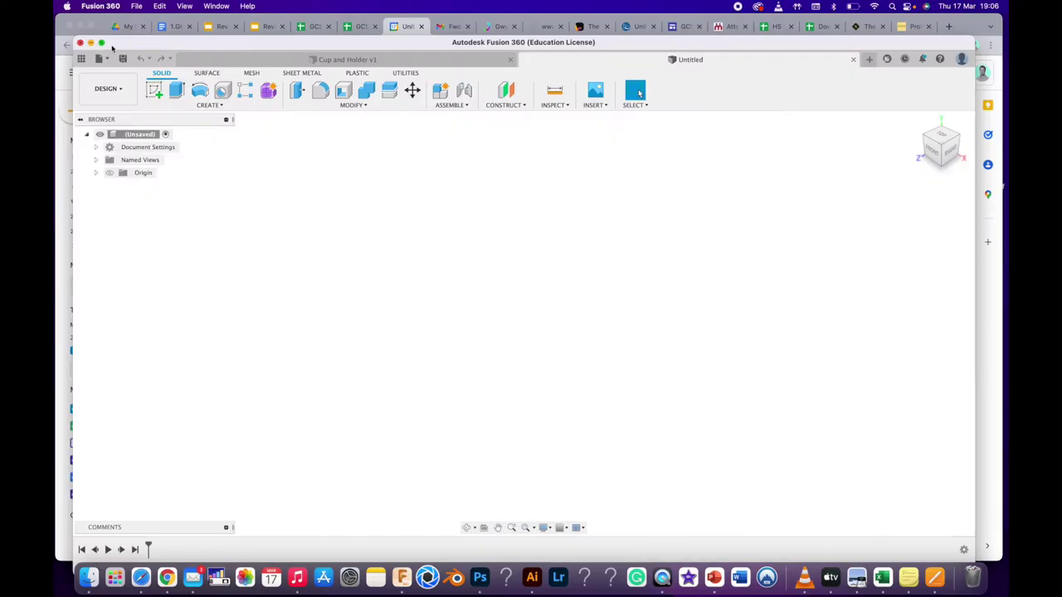
Maximize the window and start a new sketch on the front origin plane
left_click(101, 44)
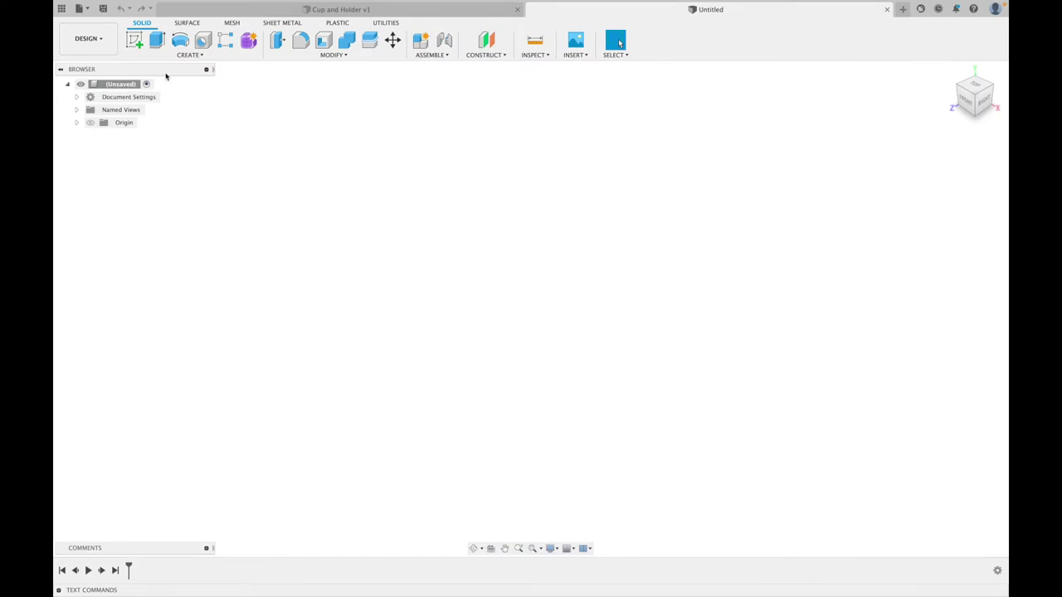
left_click(134, 39)
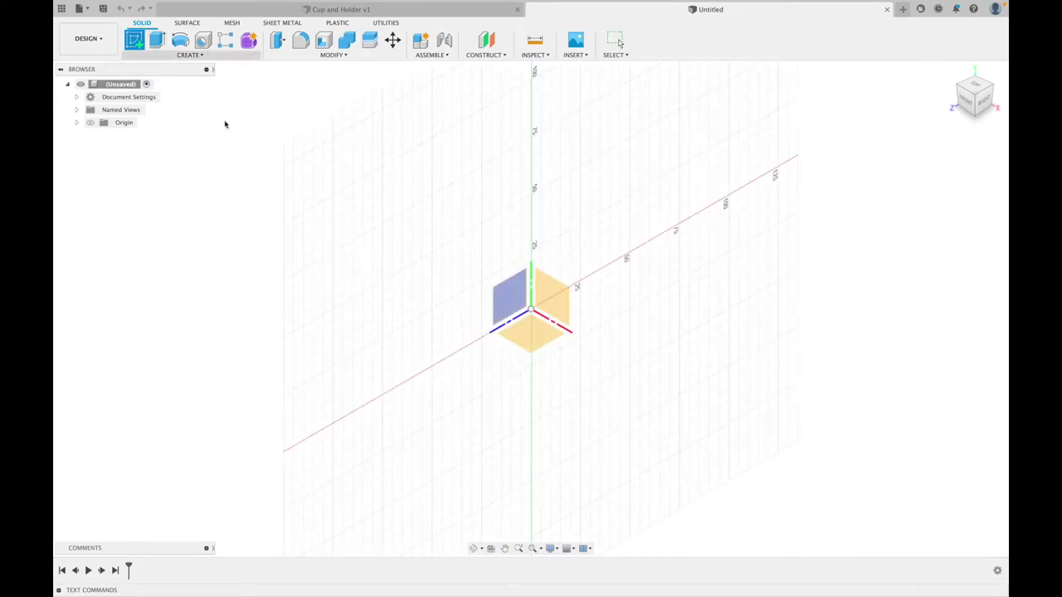
left_click(545, 300)
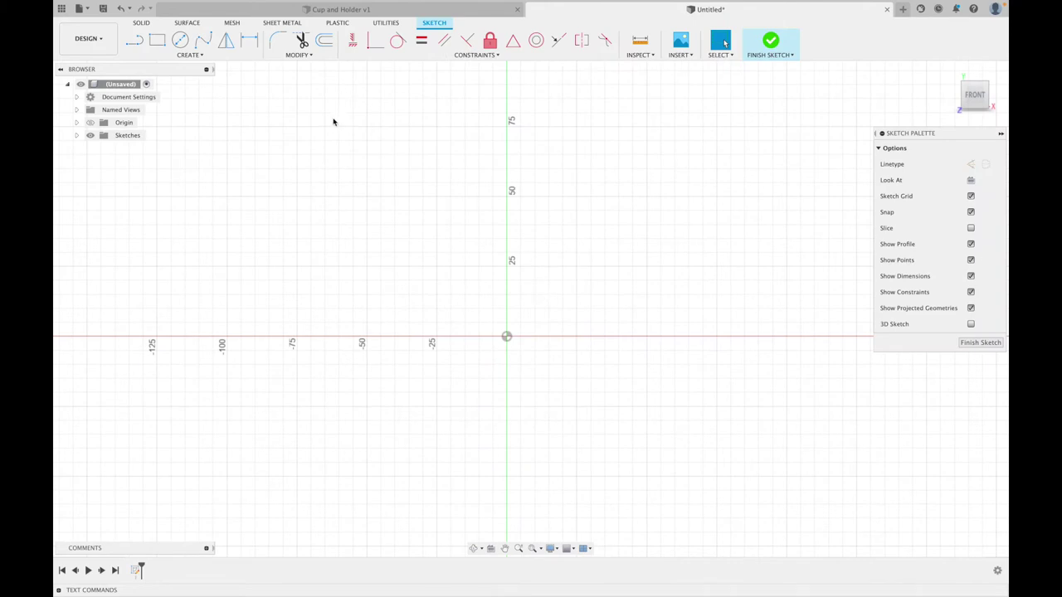
Draw a 100 mm vertical line up from the sketch origin
key("l")
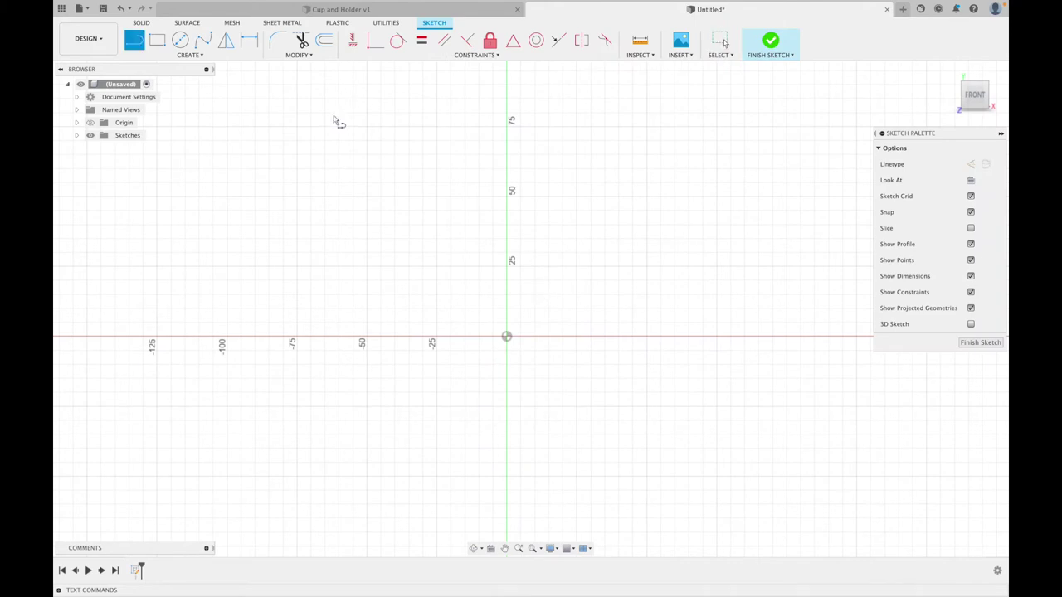
left_click(507, 337)
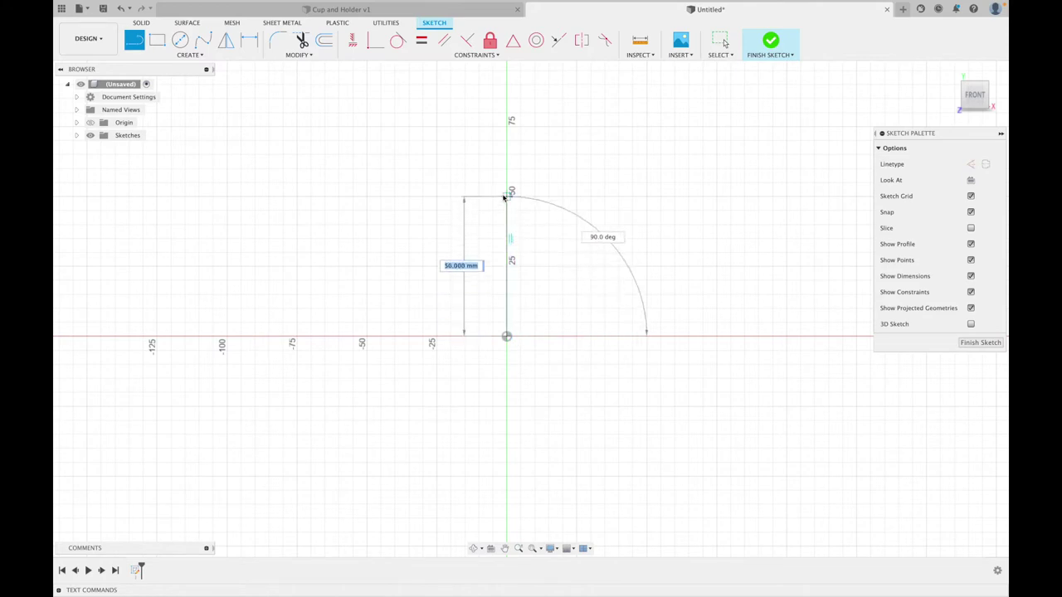
type("1")
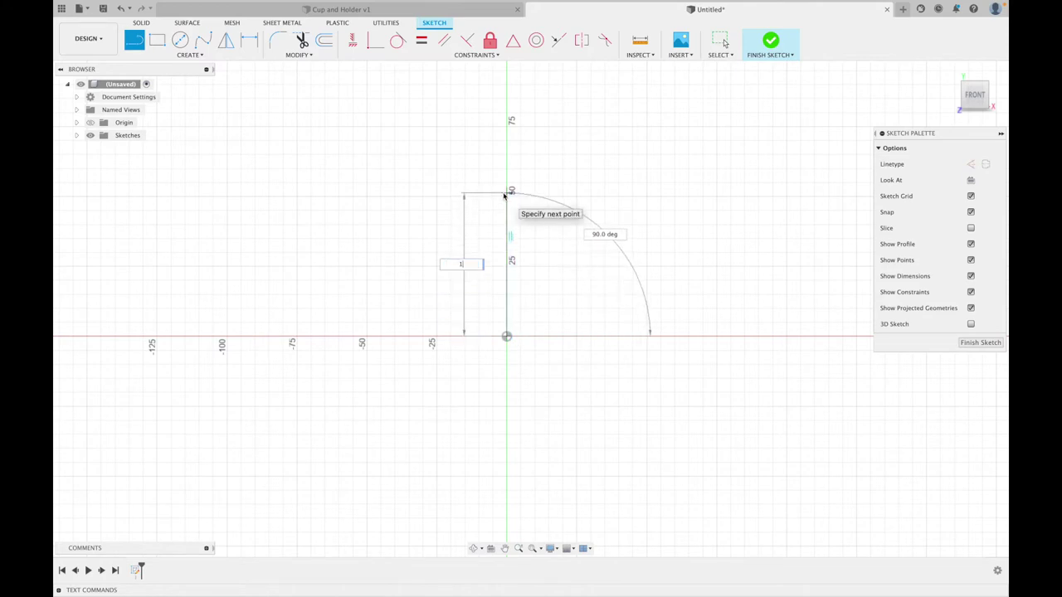
key("Tab")
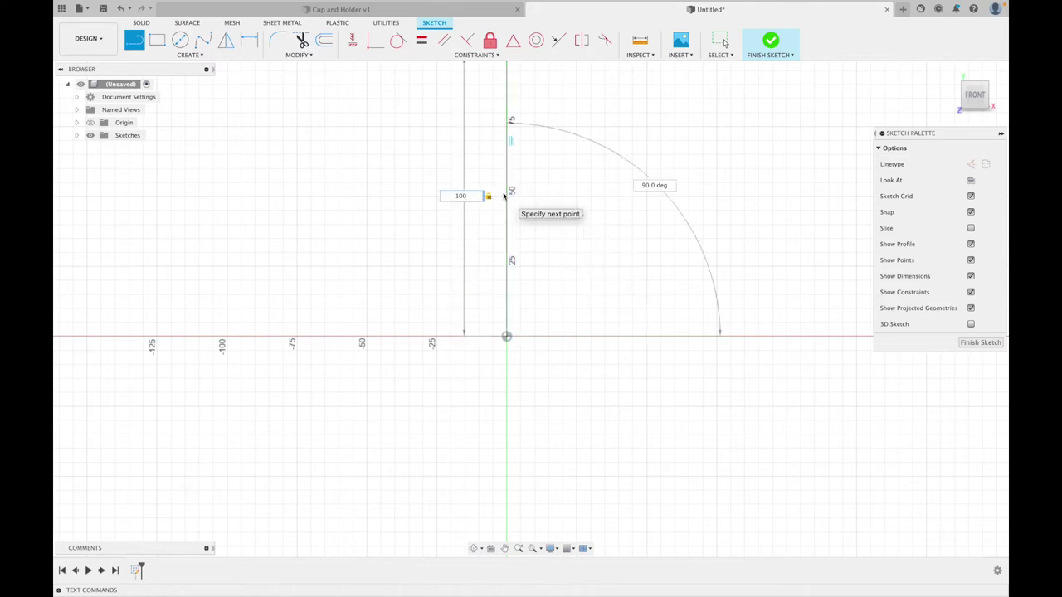
key("Return")
key("Escape")
Draw a 30 mm horizontal base line starting at the origin
scroll(529, 225, "down", 2)
middle_click_drag(526, 206, 436, 226)
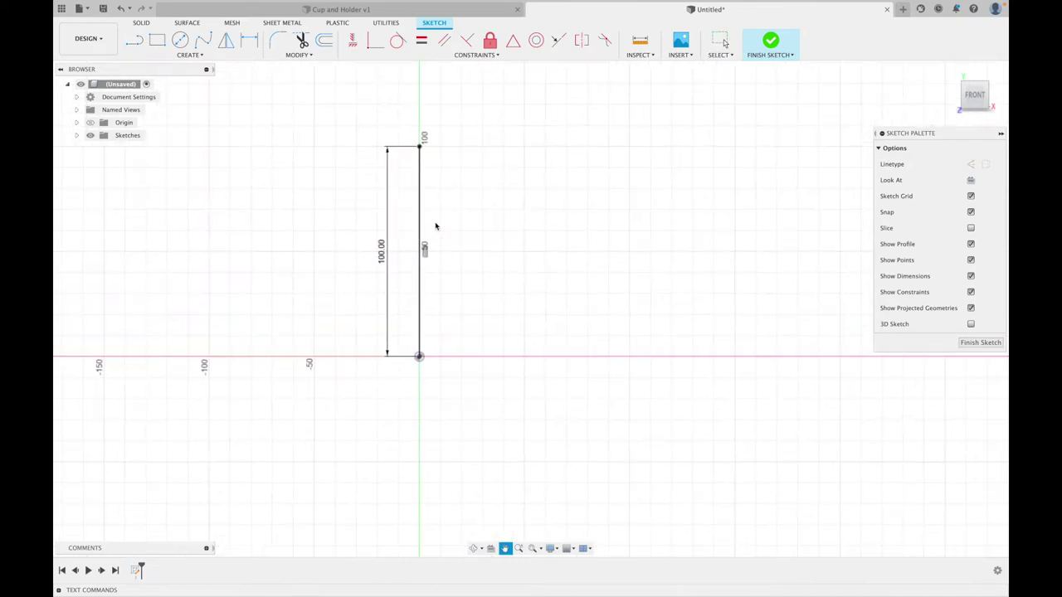
key("l")
scroll(413, 323, "up", 3)
scroll(407, 327, "up", 2)
middle_click_drag(446, 340, 463, 231)
left_click(448, 289)
type("30")
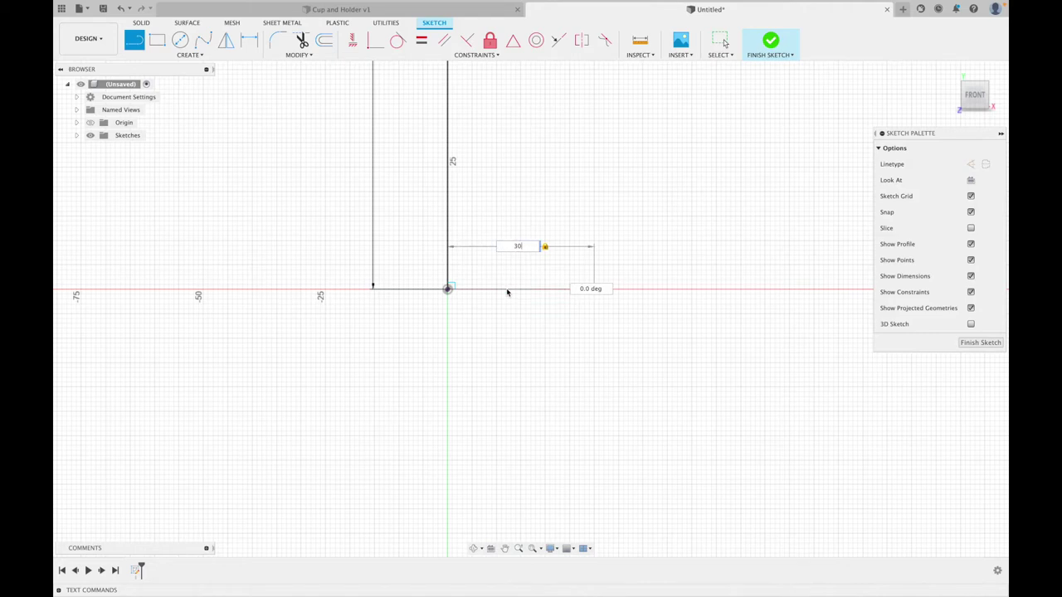
key("Return")
key("Escape")
scroll(647, 301, "up", 2)
scroll(611, 302, "up", 2)
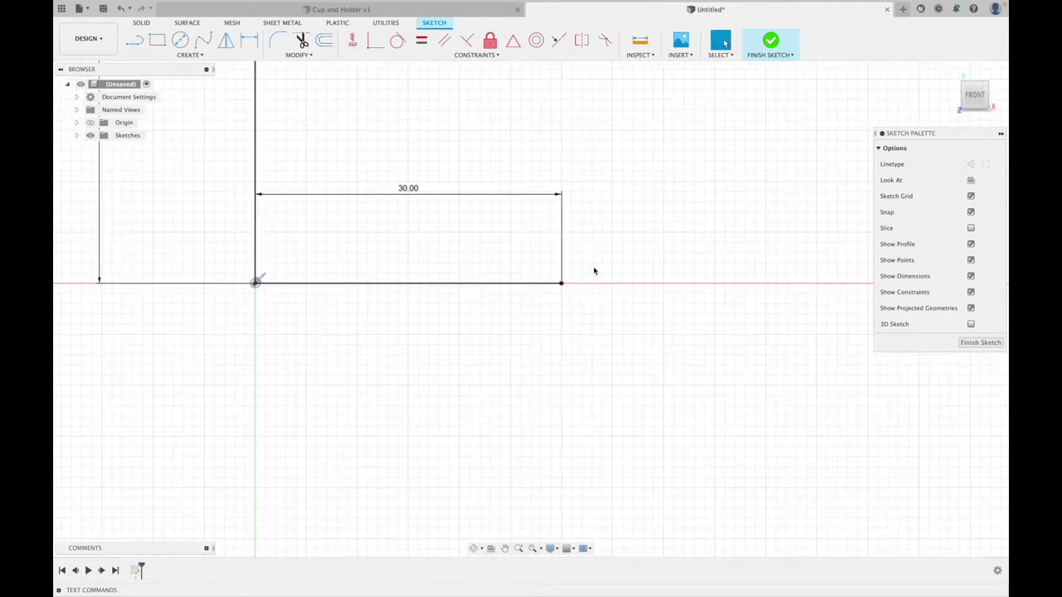
Add a 5 mm upright line at the base line's right end
key("l")
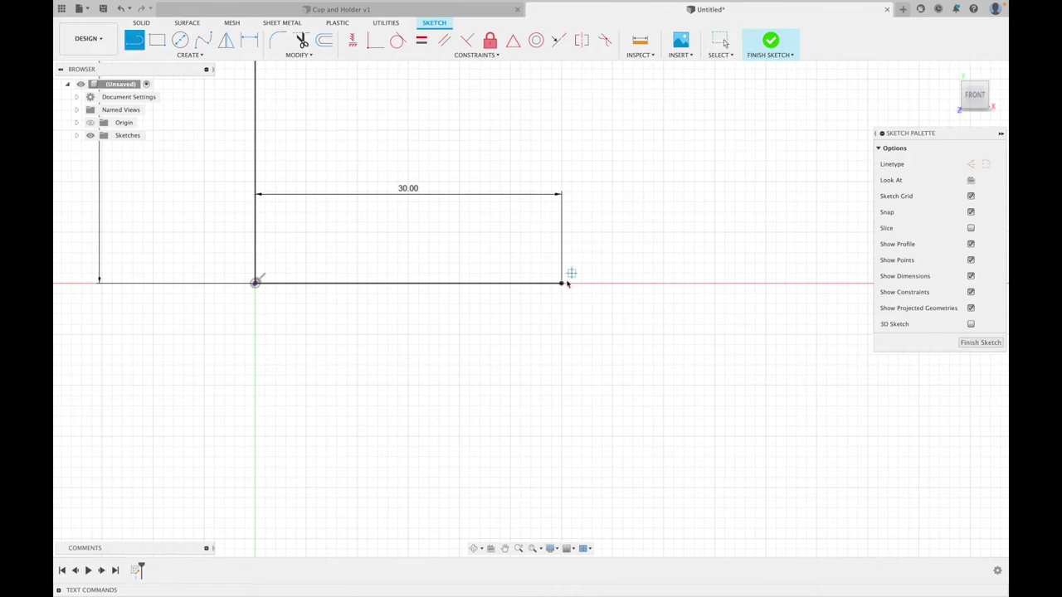
left_click(562, 283)
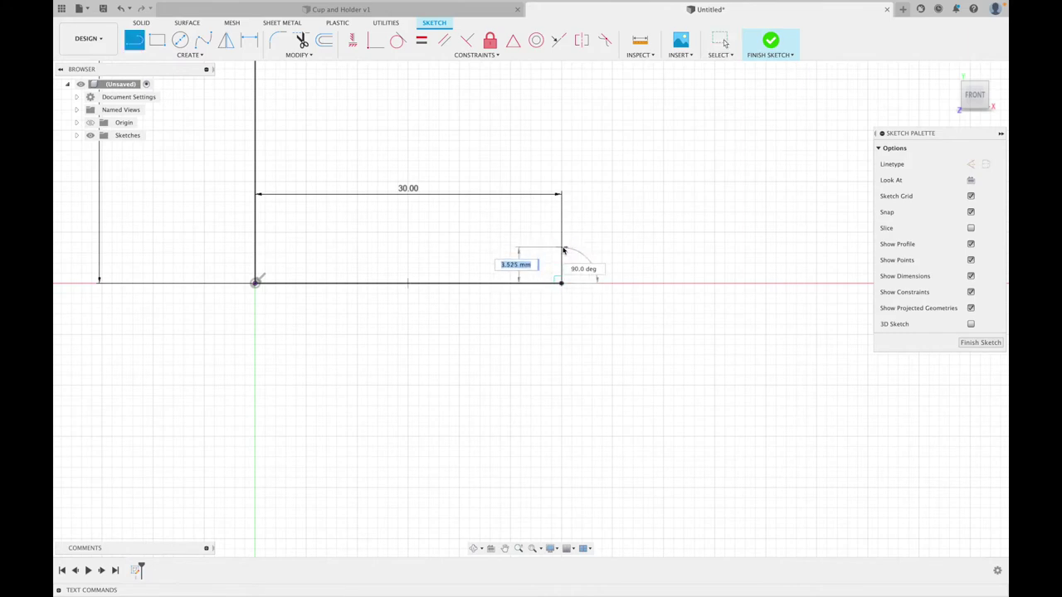
type("5")
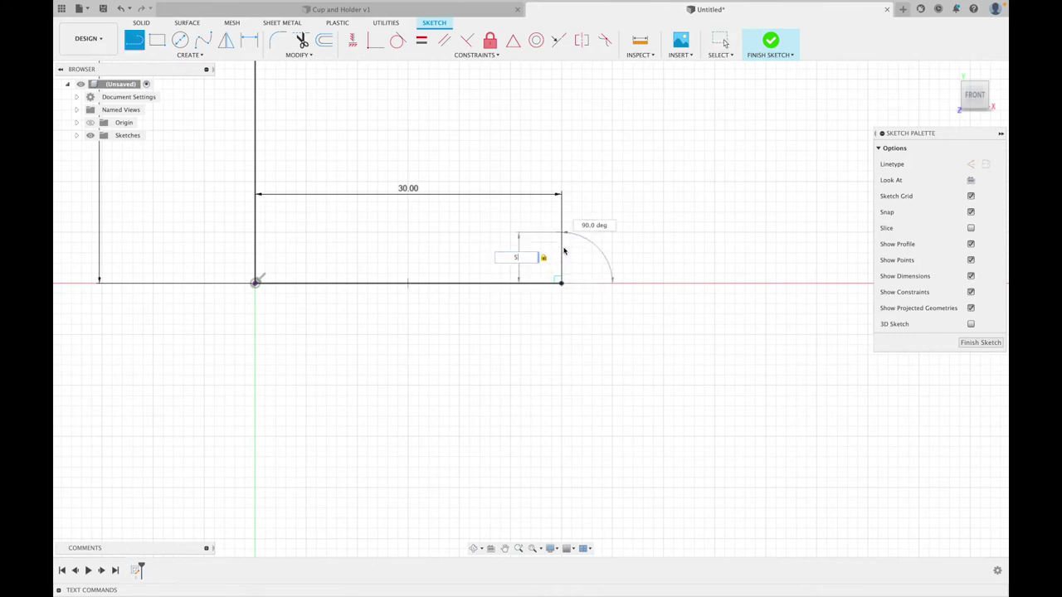
key("Return")
key("Escape")
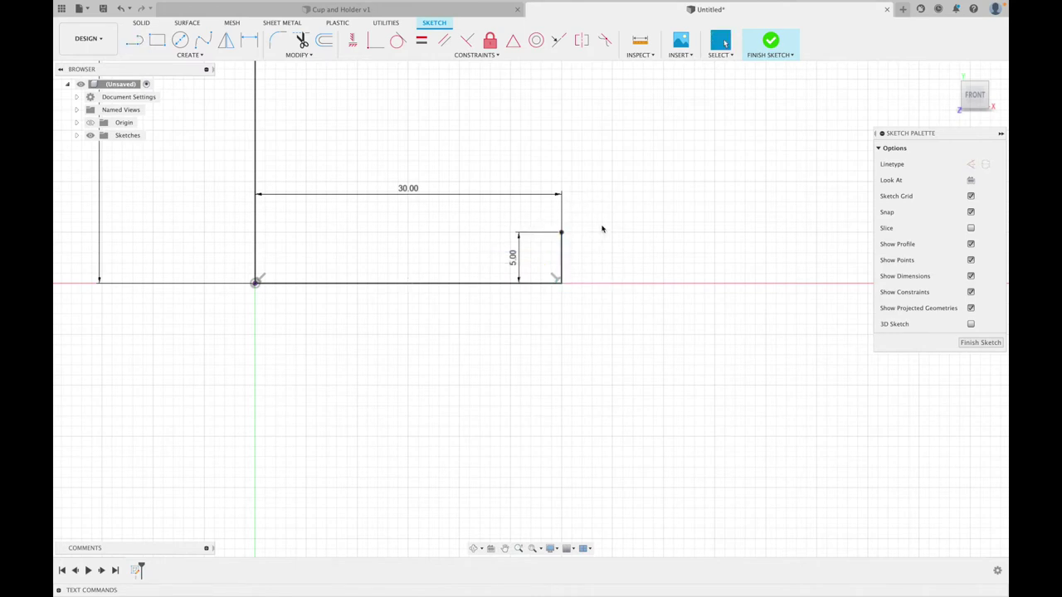
key("l")
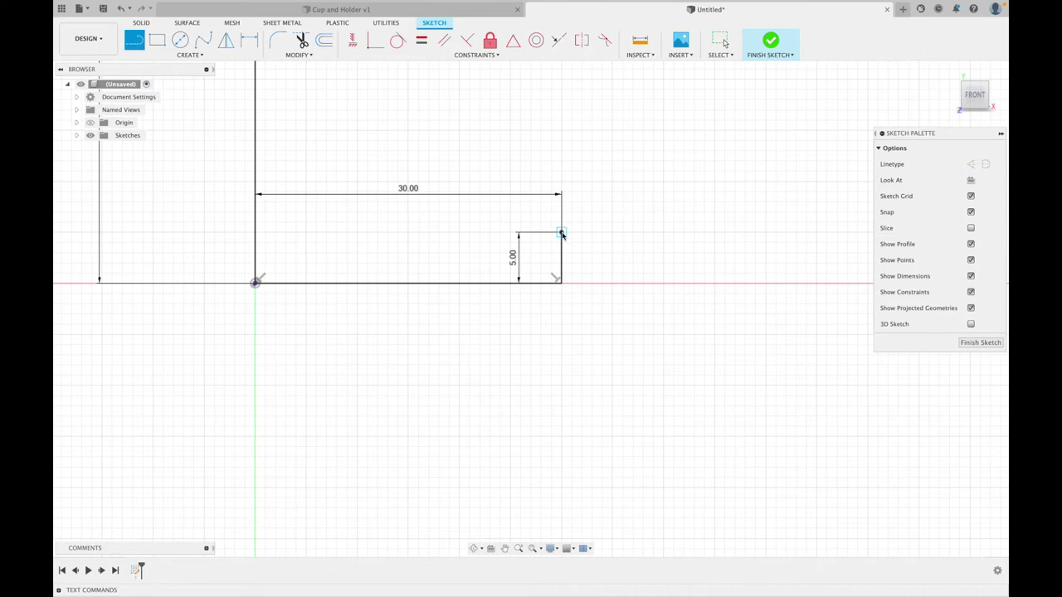
Draw a short angled chamfer line up from the top of the 5 mm line
left_click(562, 233)
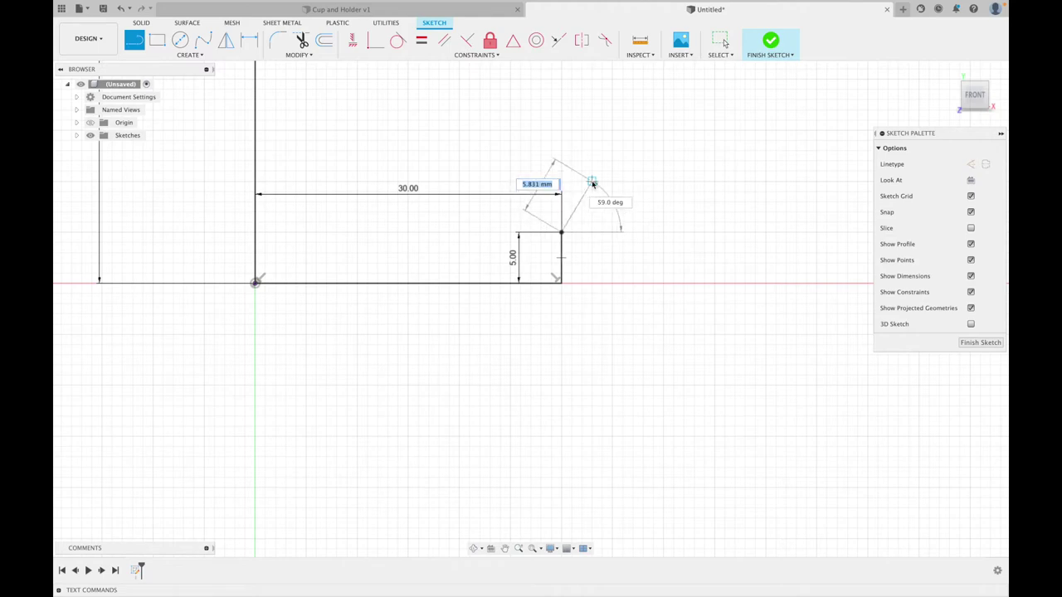
scroll(593, 182, "up", 5)
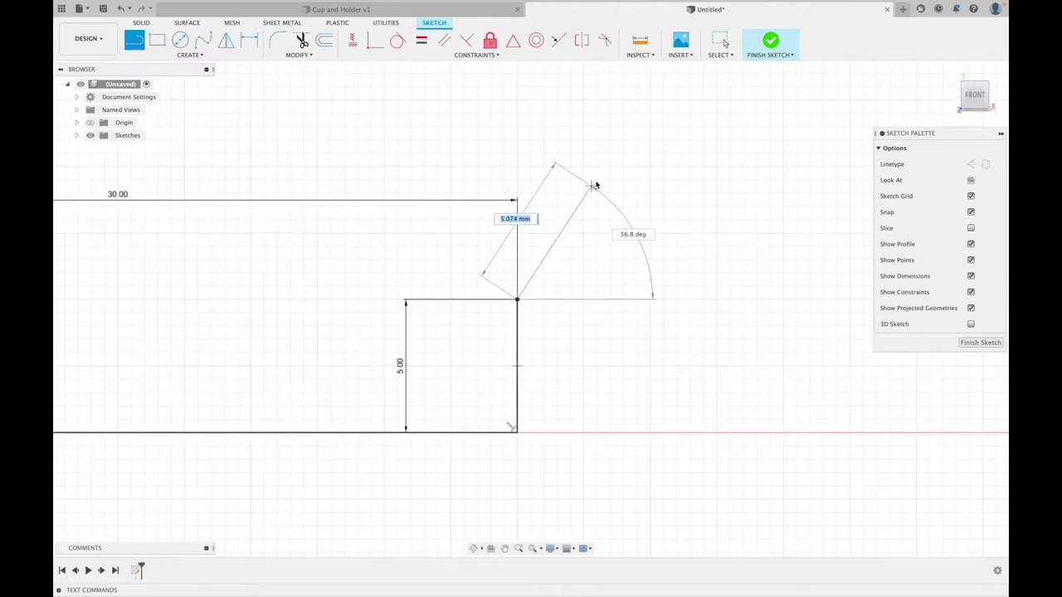
left_click(596, 168)
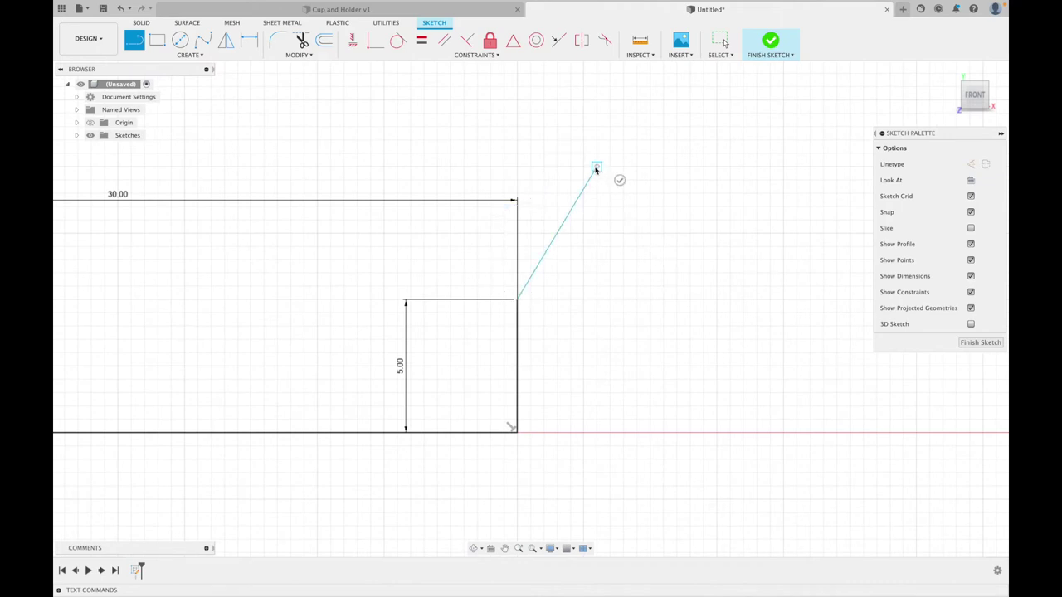
key("Escape")
scroll(588, 218, "down", 5)
scroll(577, 205, "up", 10)
scroll(439, 232, "down", 5)
scroll(384, 332, "up", 4)
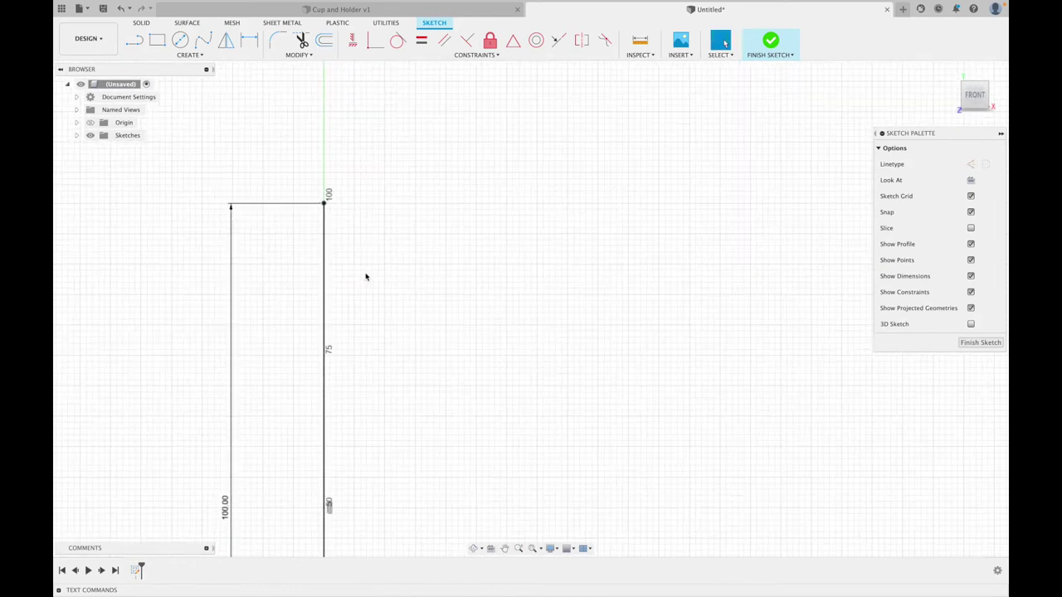
Draw a 40 mm top line from the upper end of the 100 mm line
key("l")
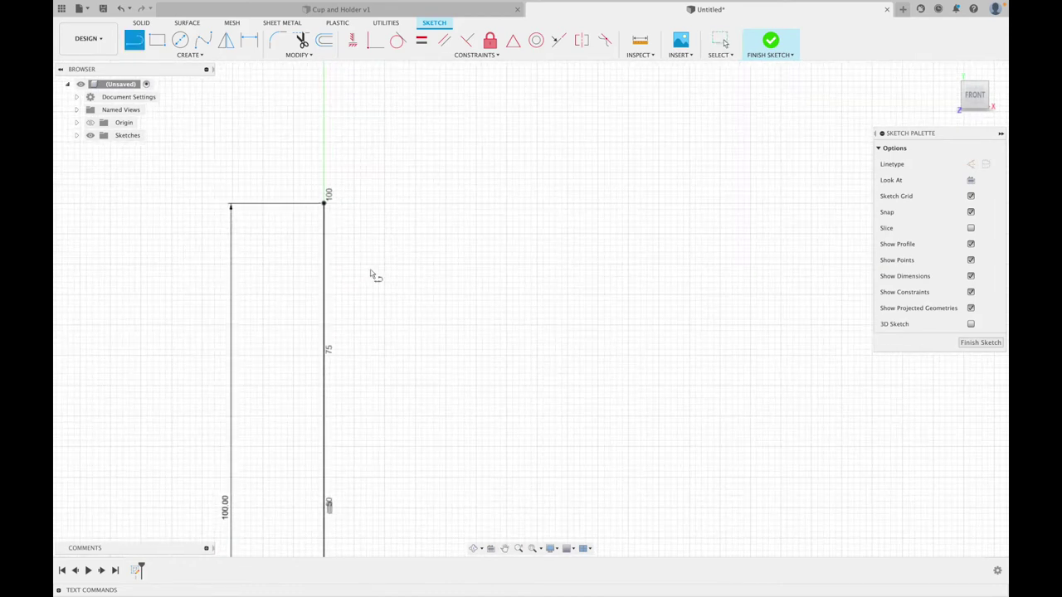
left_click(325, 204)
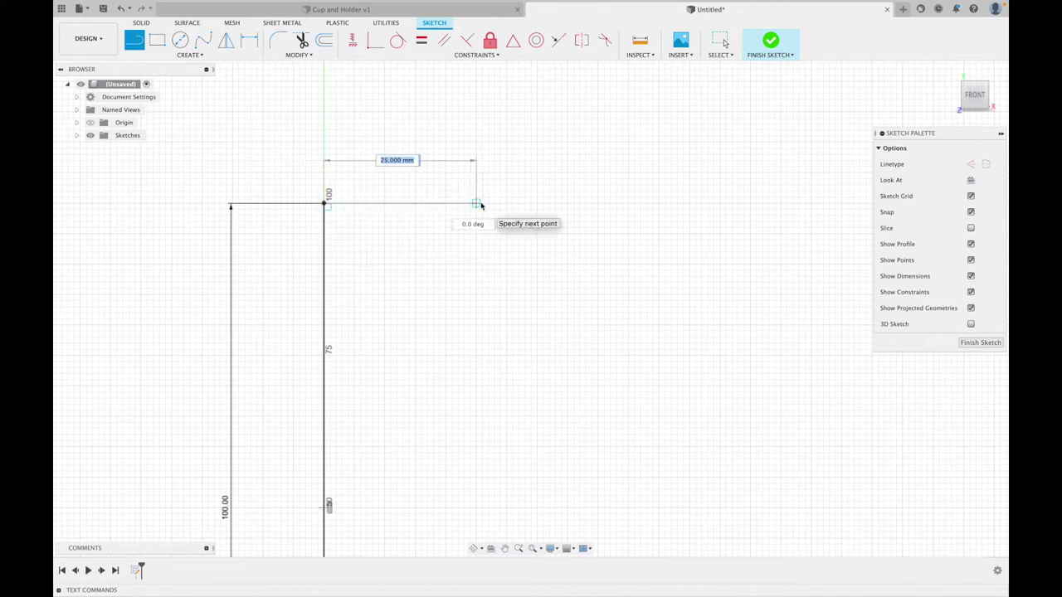
type("40")
key("Return")
key("Escape")
scroll(625, 244, "down", 3)
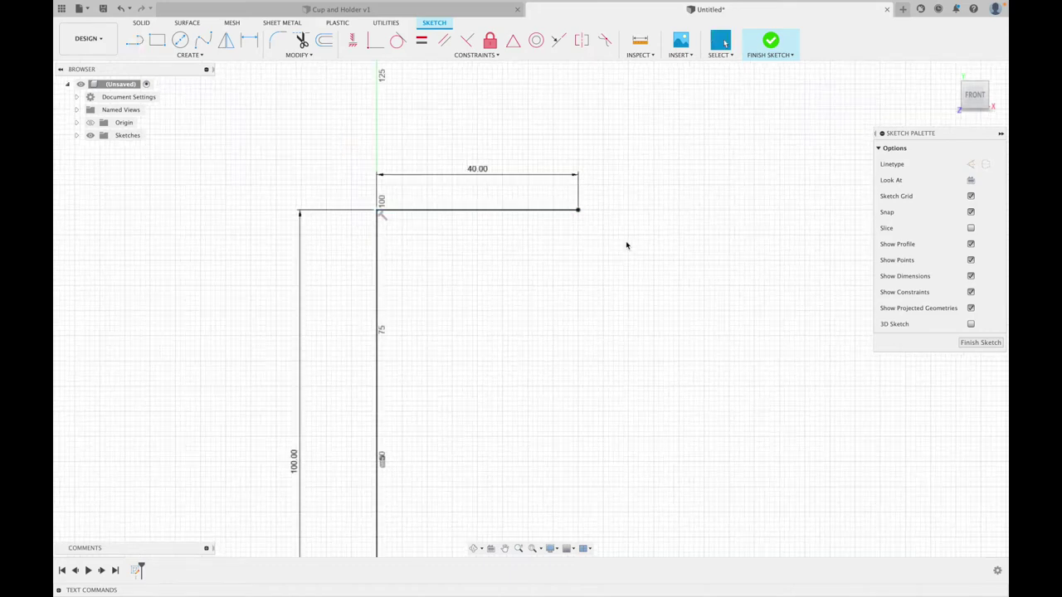
mouse_move(614, 268)
middle_mouse_down()
mouse_move(581, 166)
mouse_move(579, 175)
middle_mouse_up()
Close the profile with a tapered side line down to the chamfer and finish the sketch
key("l")
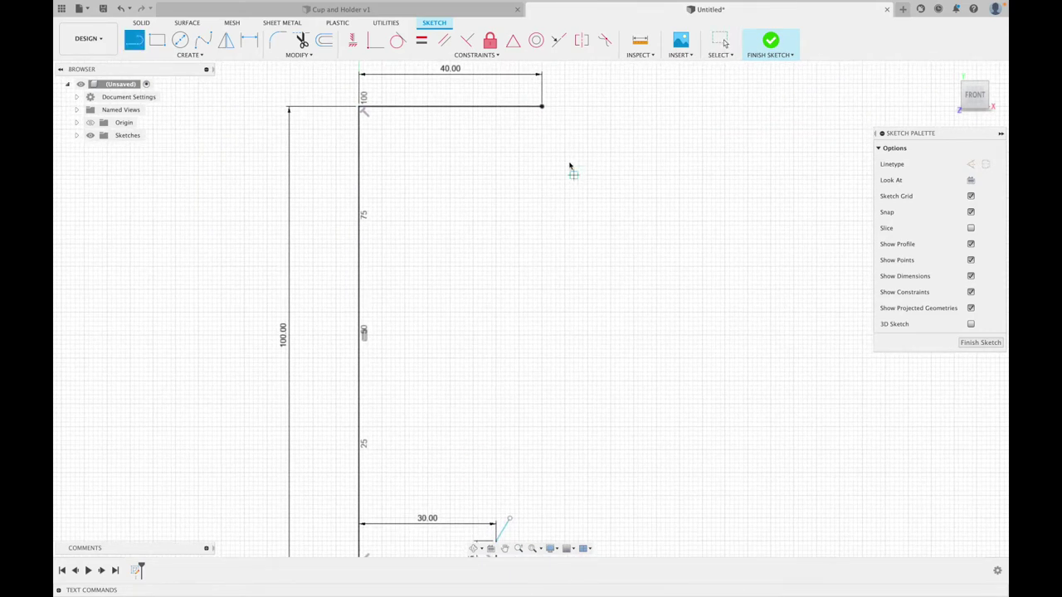
left_click(542, 107)
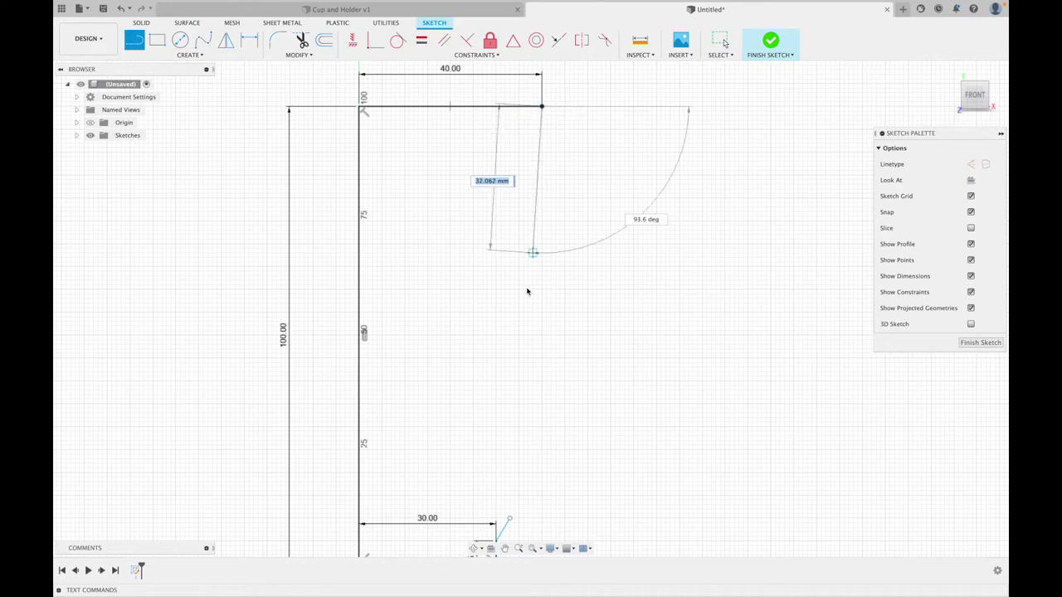
middle_click_drag(511, 520, 541, 306)
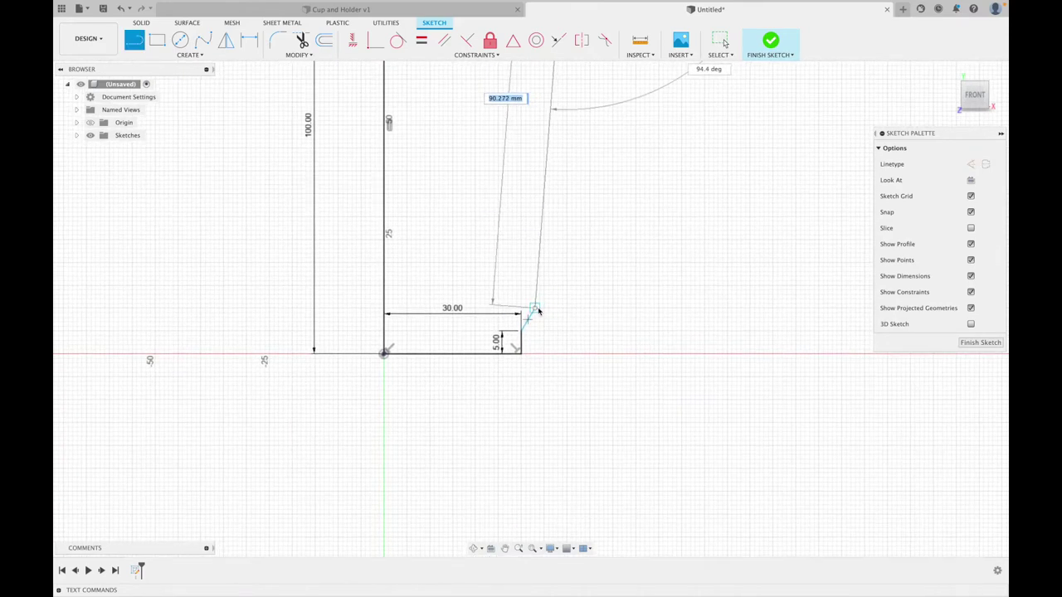
left_click(536, 308)
key("Escape")
scroll(612, 285, "down", 1)
mouse_move(600, 296)
middle_mouse_down()
mouse_move(588, 288)
mouse_move(550, 432)
middle_mouse_up()
key("l")
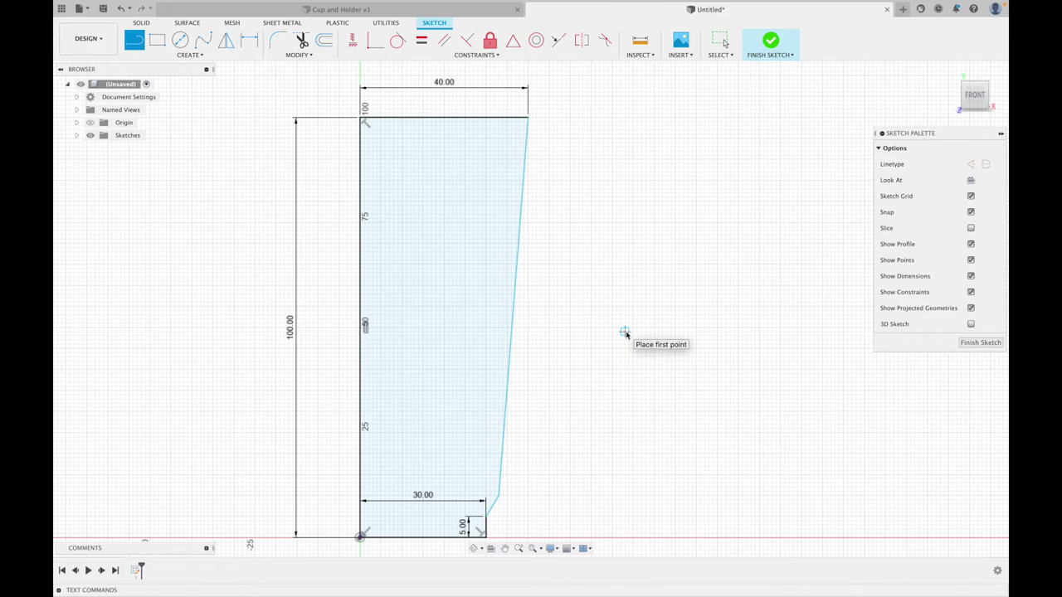
left_click(773, 41)
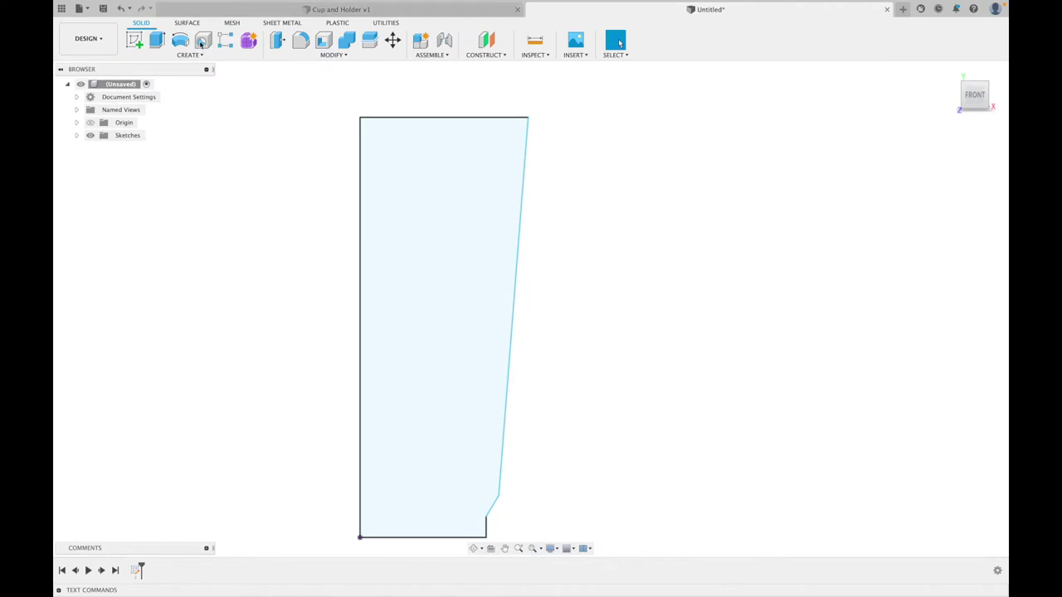
Revolve the cup profile 360° about its left edge into a solid body
left_click(190, 55)
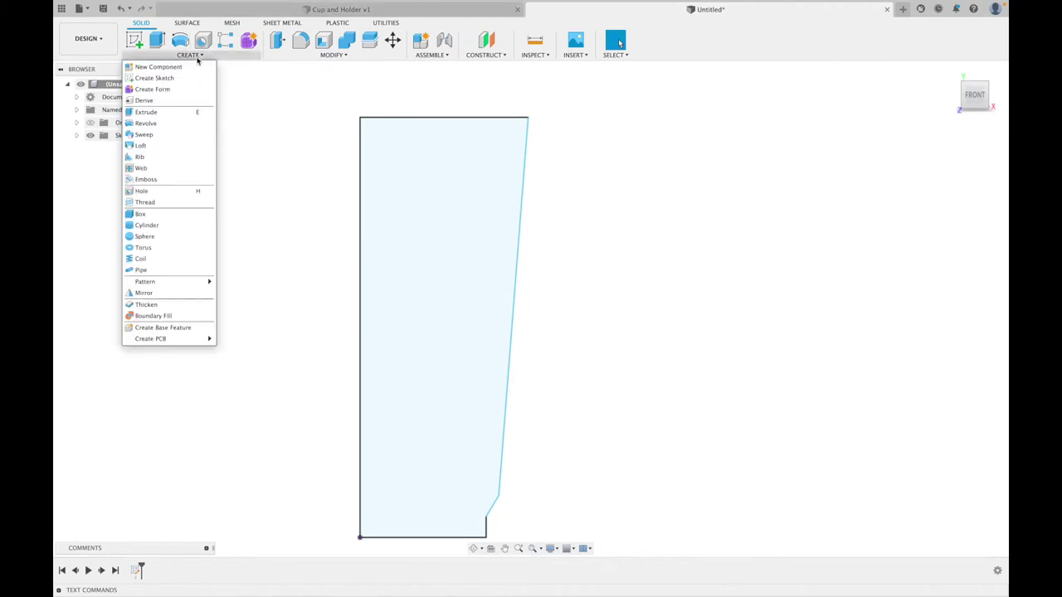
left_click(157, 125)
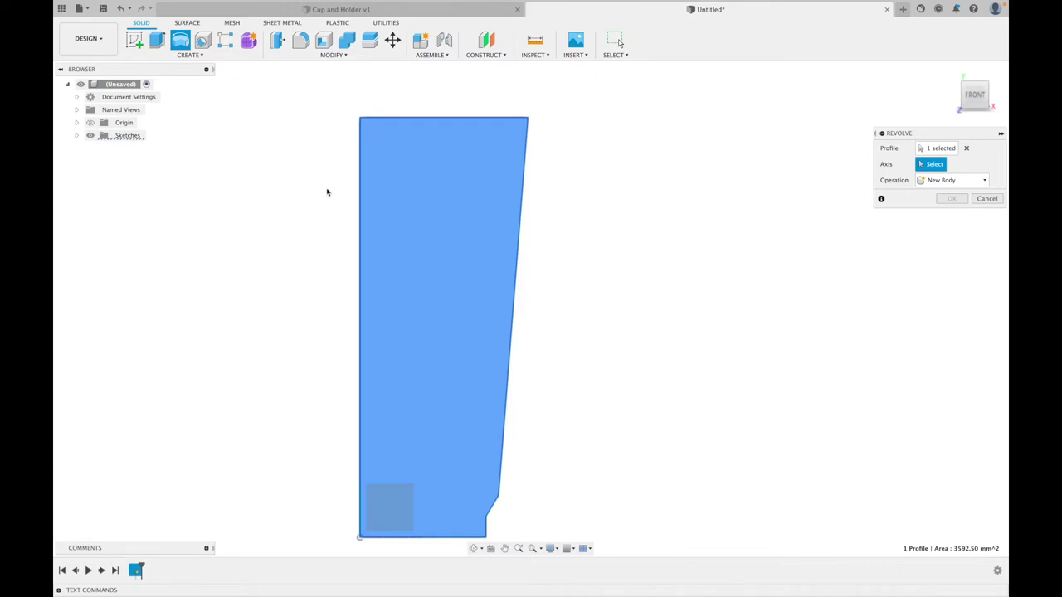
scroll(394, 230, "down", 2)
middle_click_drag(393, 230, 513, 235)
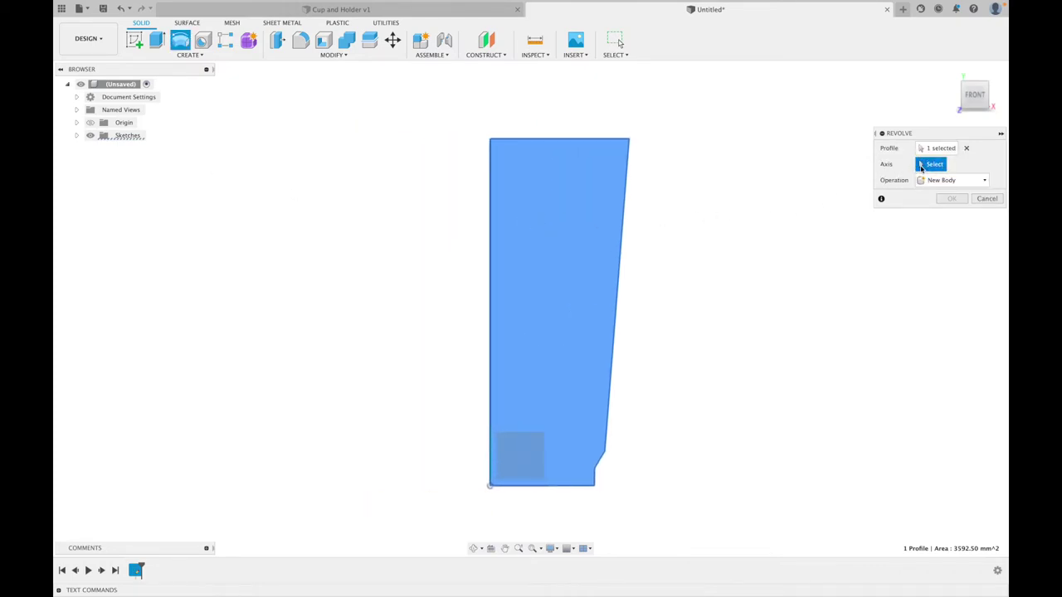
left_click(490, 227)
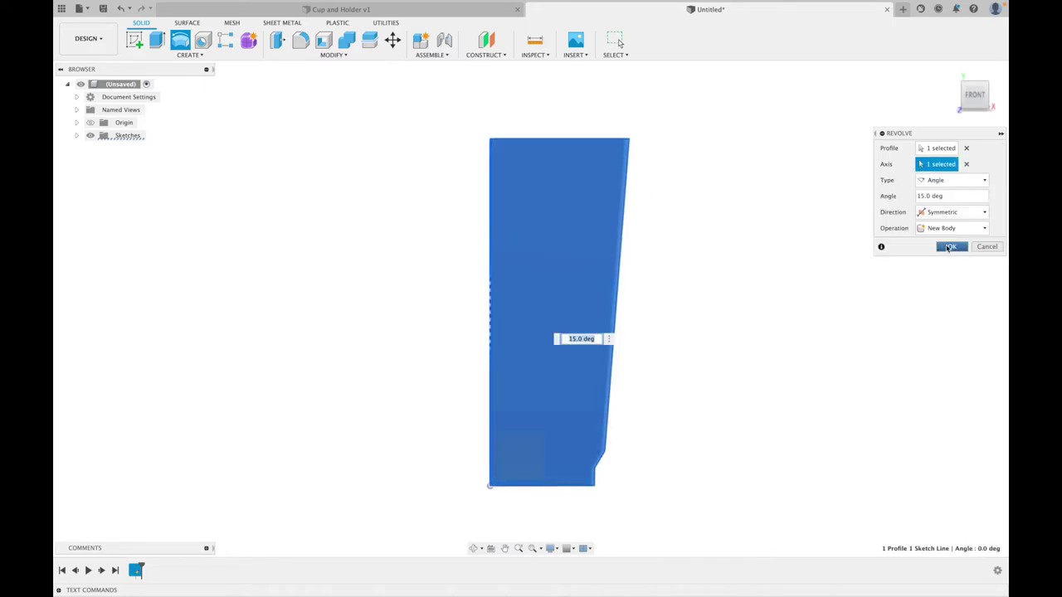
left_click(928, 196)
left_click_drag(930, 196, 892, 198)
type("360")
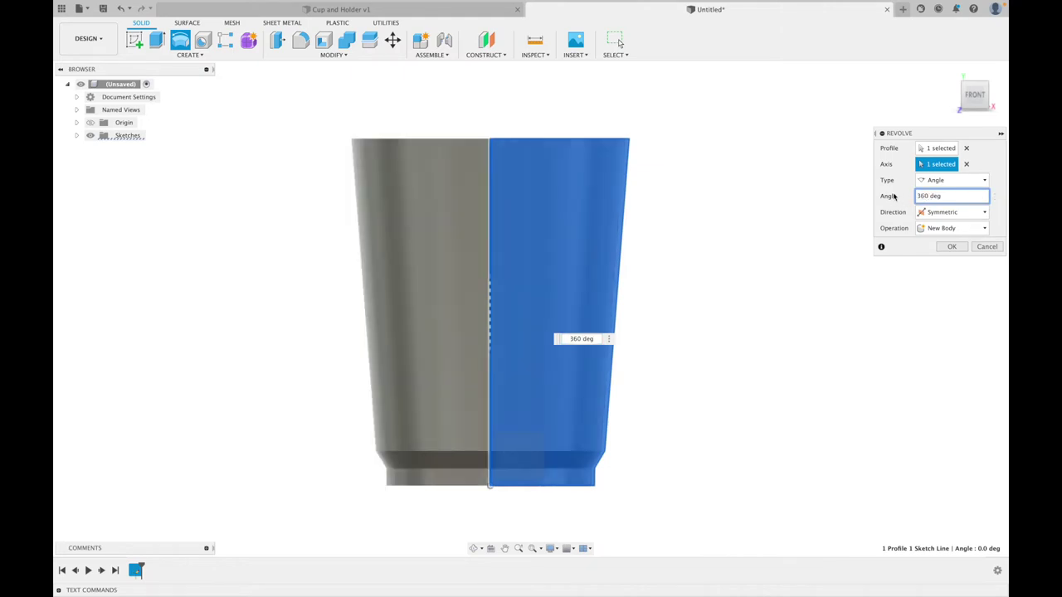
key("Return")
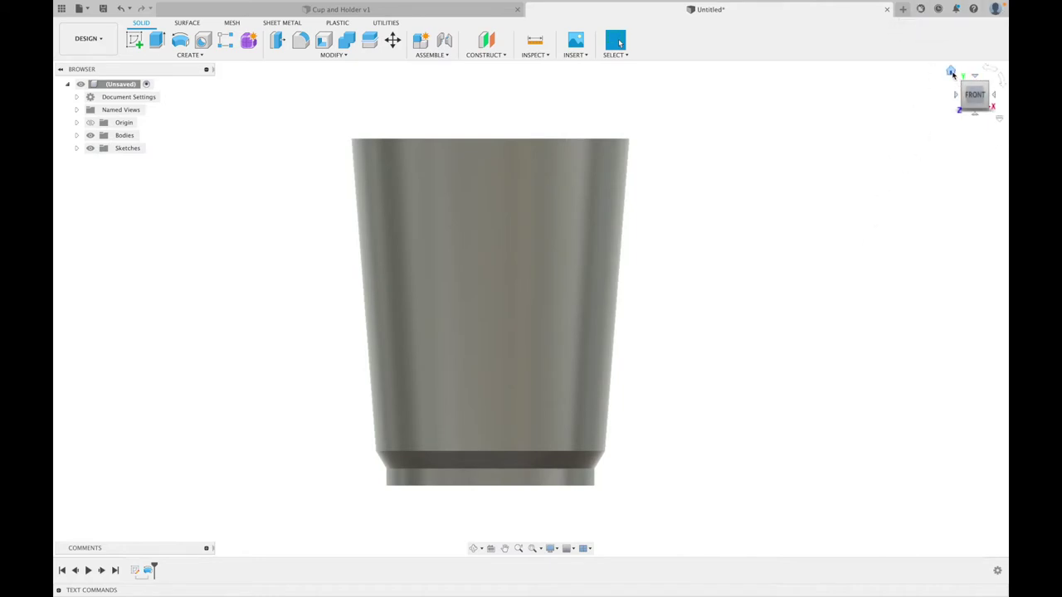
left_click_drag(954, 77, 814, 109)
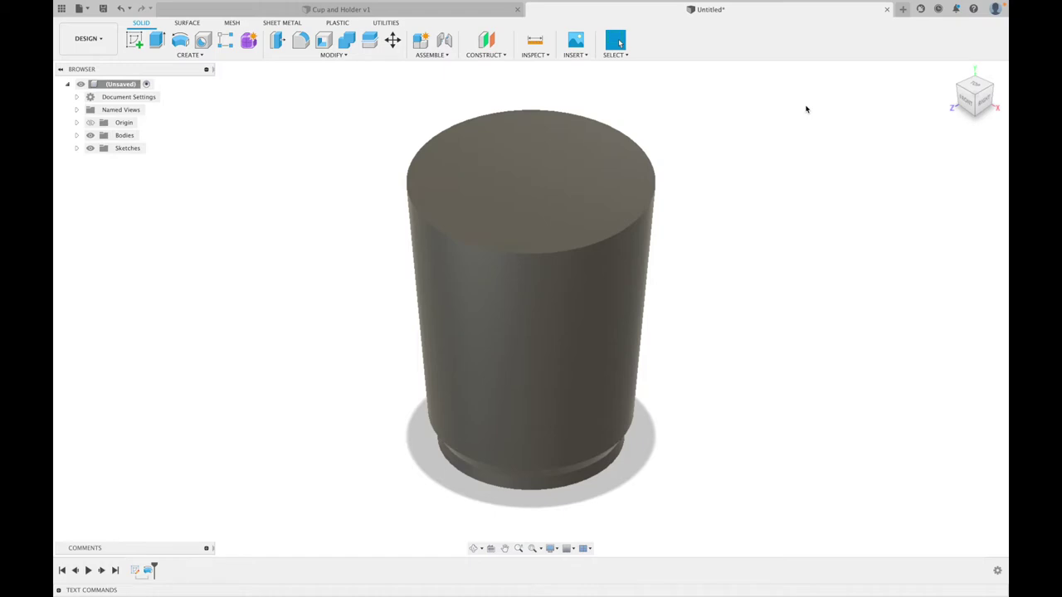
Shell the cup with its top face removed and a 2 mm wall thickness
left_click(333, 55)
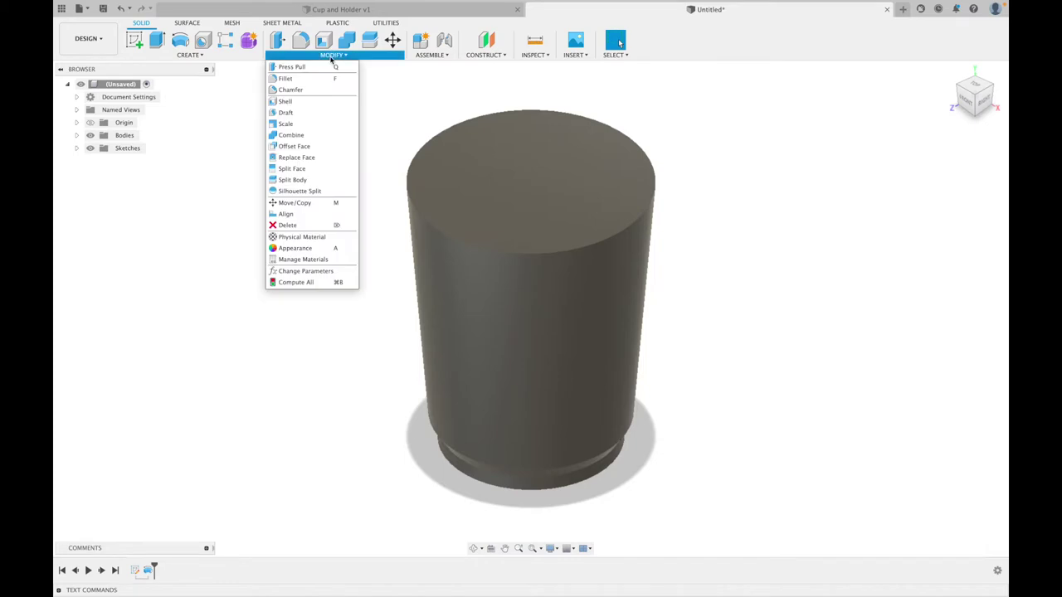
left_click(301, 102)
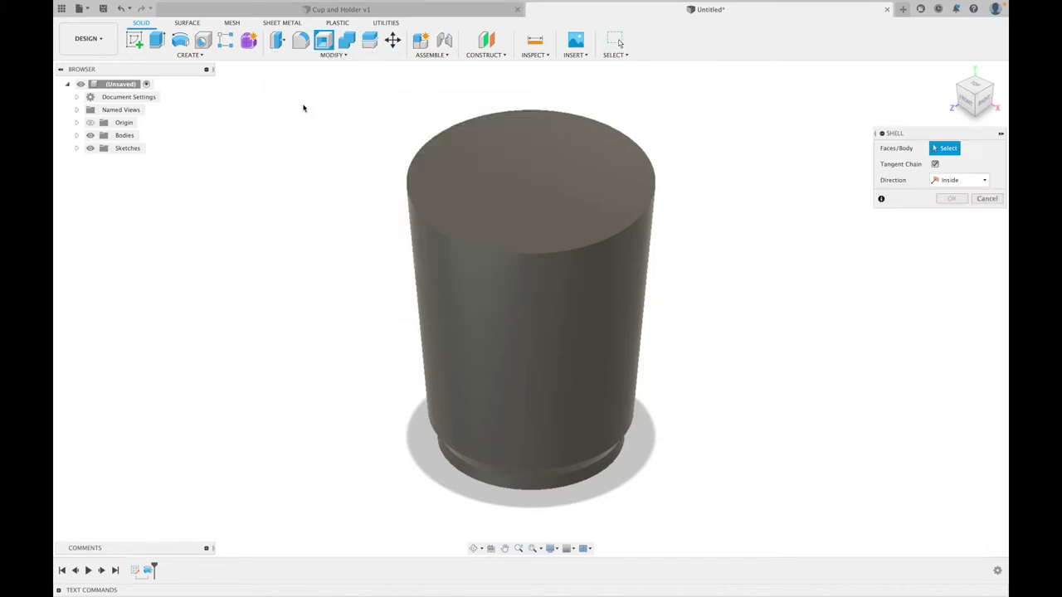
left_click(534, 173)
type("2")
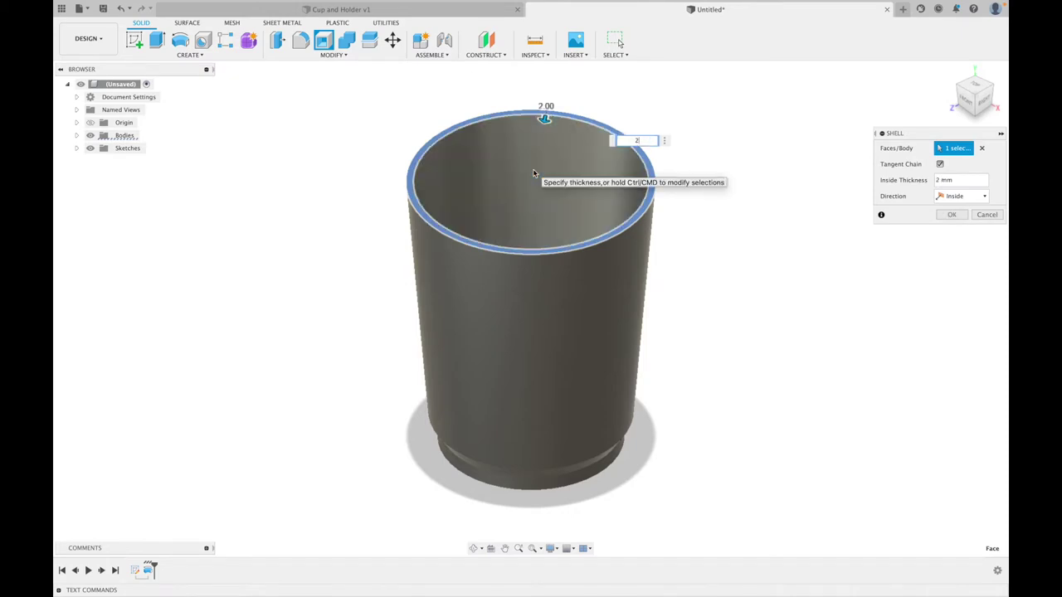
key("Return")
middle_click_drag(764, 217, 759, 192, "shift")
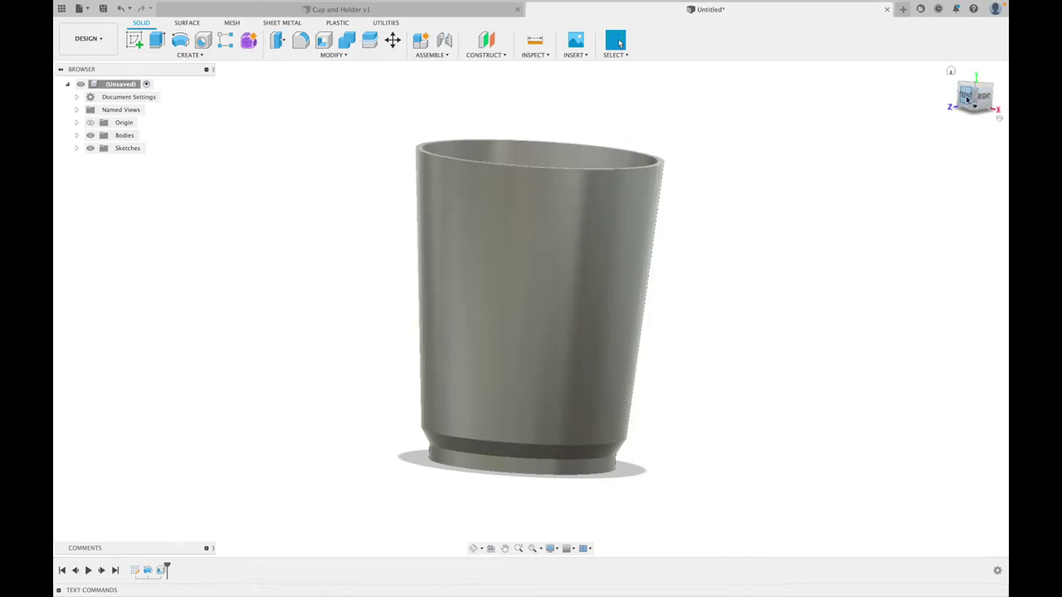
Return to the front view and start a new sketch on the front plane
left_click(965, 96)
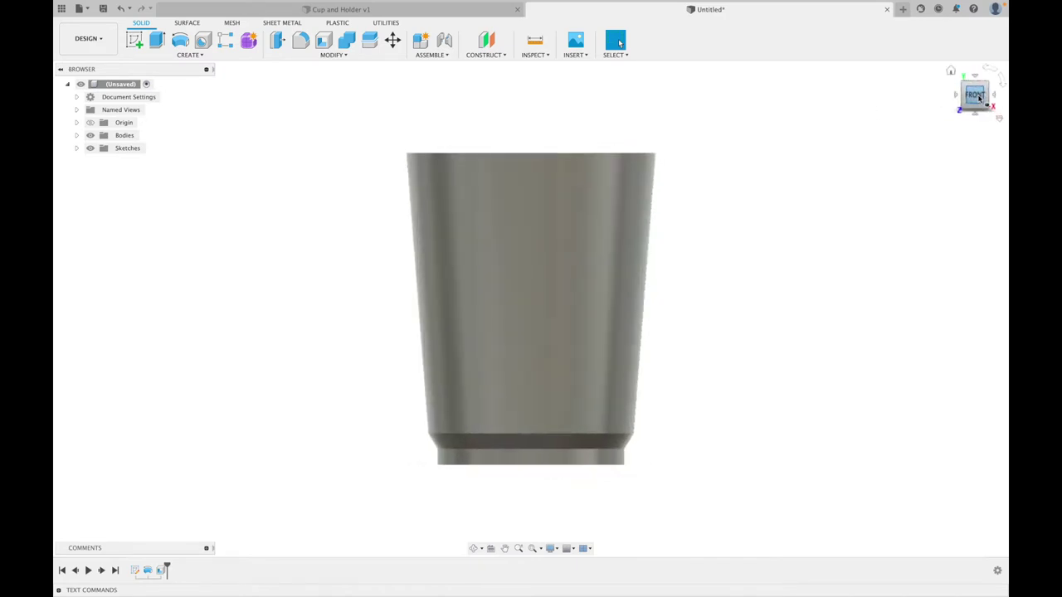
left_click(134, 40)
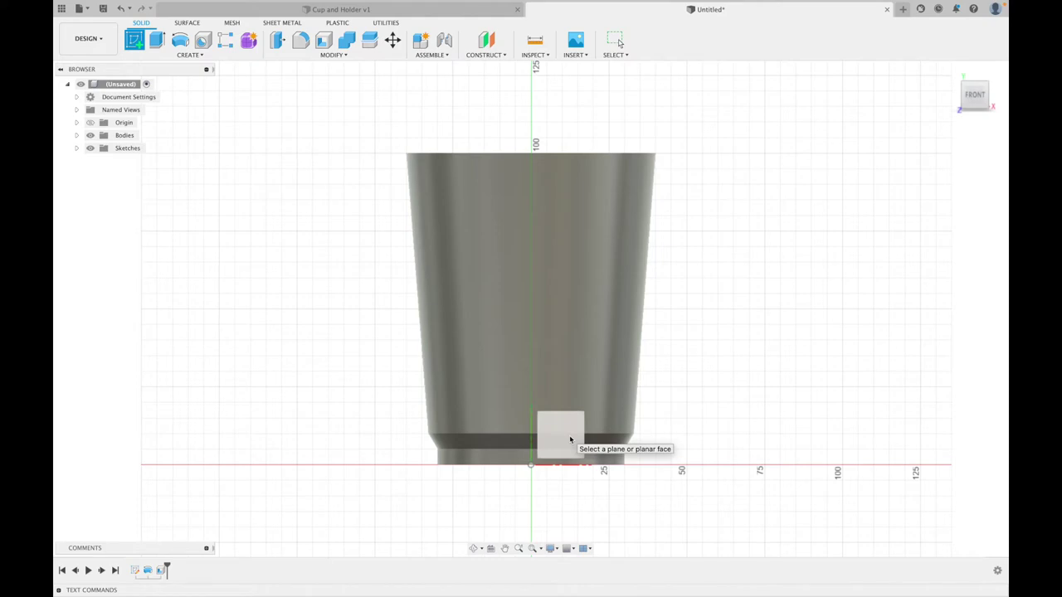
left_click(552, 435)
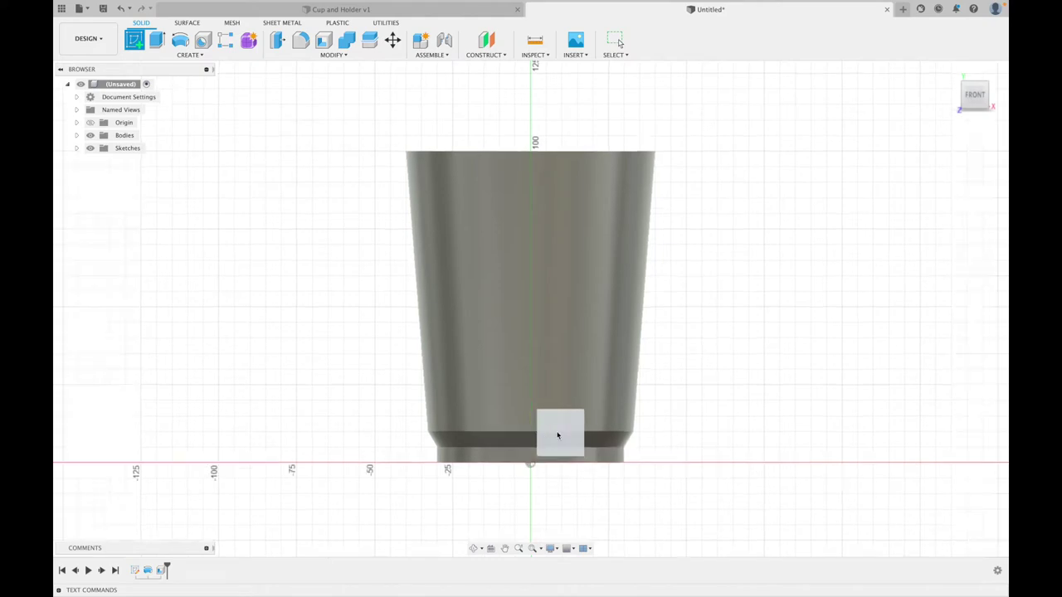
middle_click_drag(626, 143, 564, 261)
scroll(564, 230, "up", 8)
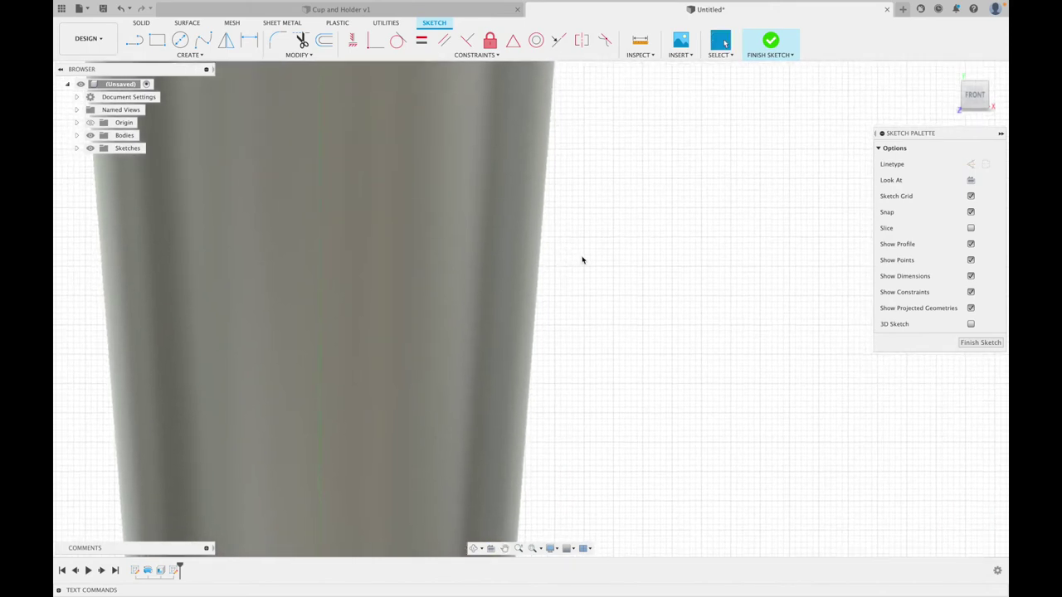
Draw a 22.5 line down from the cup's top rim with a 1.5 segment at its bottom
key("l")
scroll(577, 208, "down", 3)
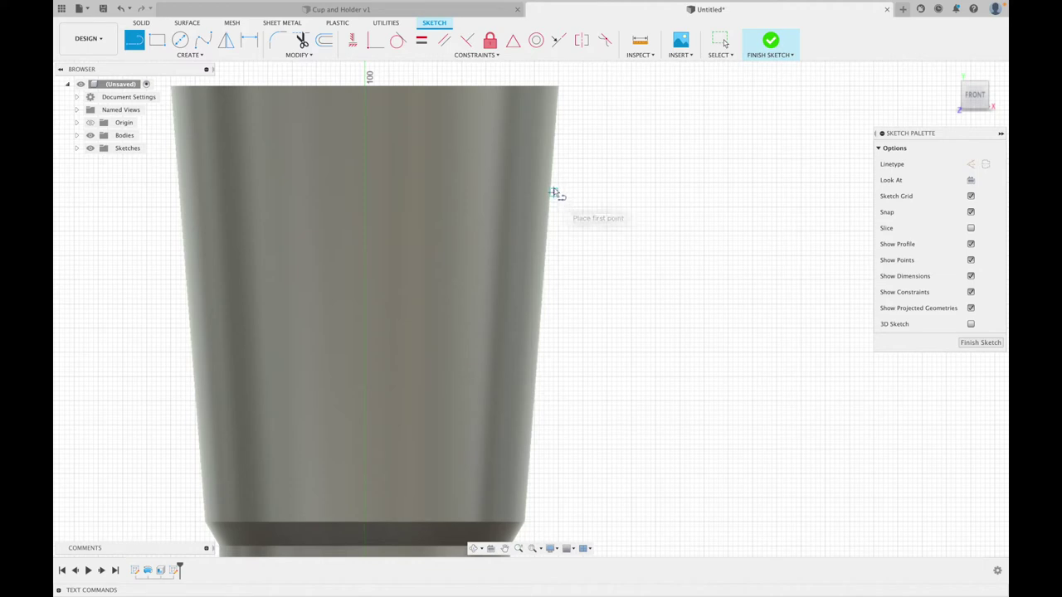
scroll(550, 204, "up", 3)
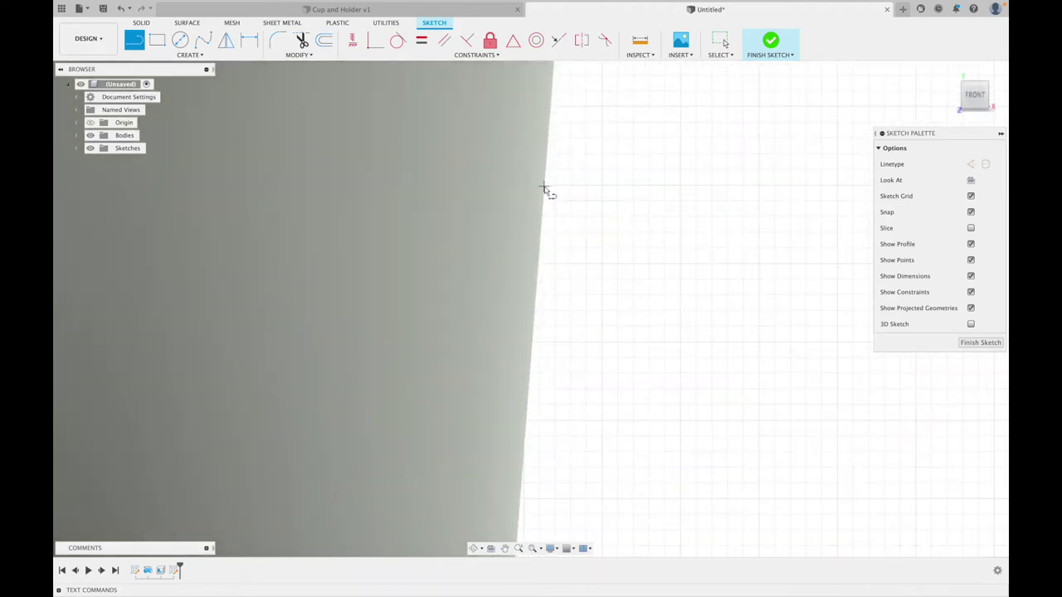
left_click(545, 187)
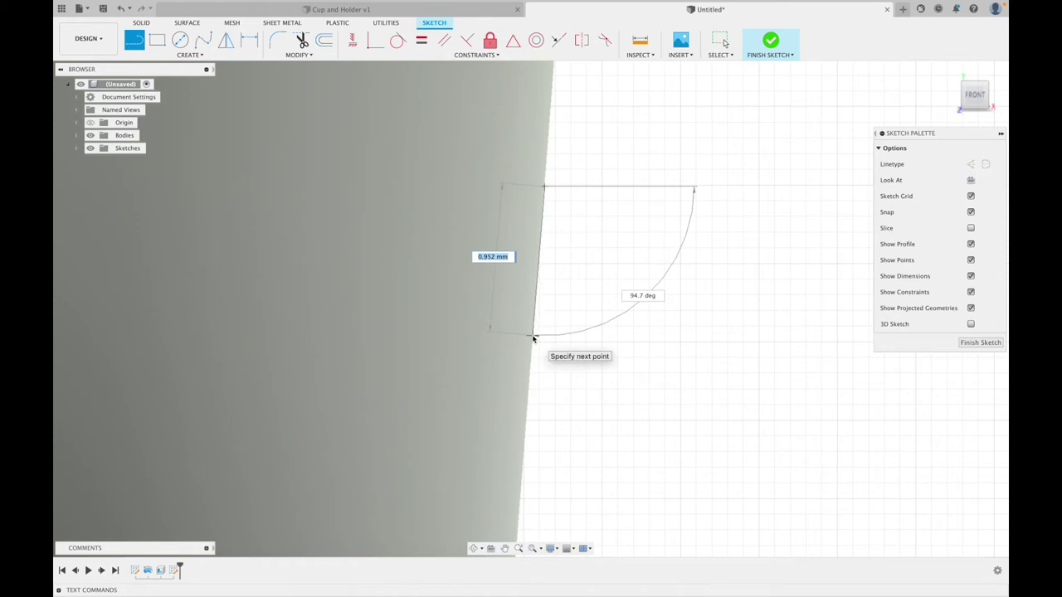
type("22.5")
key("Tab")
mouse_move(547, 238)
middle_mouse_down()
mouse_move(535, 302)
mouse_move(542, 230)
middle_mouse_up()
mouse_move(529, 100)
middle_mouse_down()
mouse_move(515, 303)
mouse_move(515, 225)
middle_mouse_up()
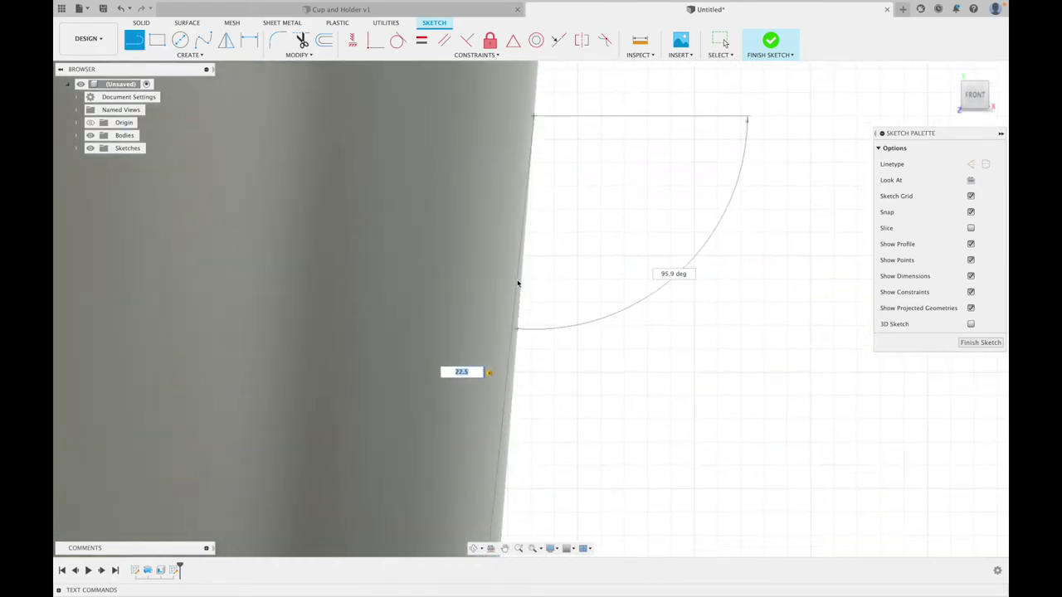
mouse_move(536, 380)
middle_mouse_down()
mouse_move(566, 180)
mouse_move(564, 93)
middle_mouse_up()
scroll(530, 395, "up", 2)
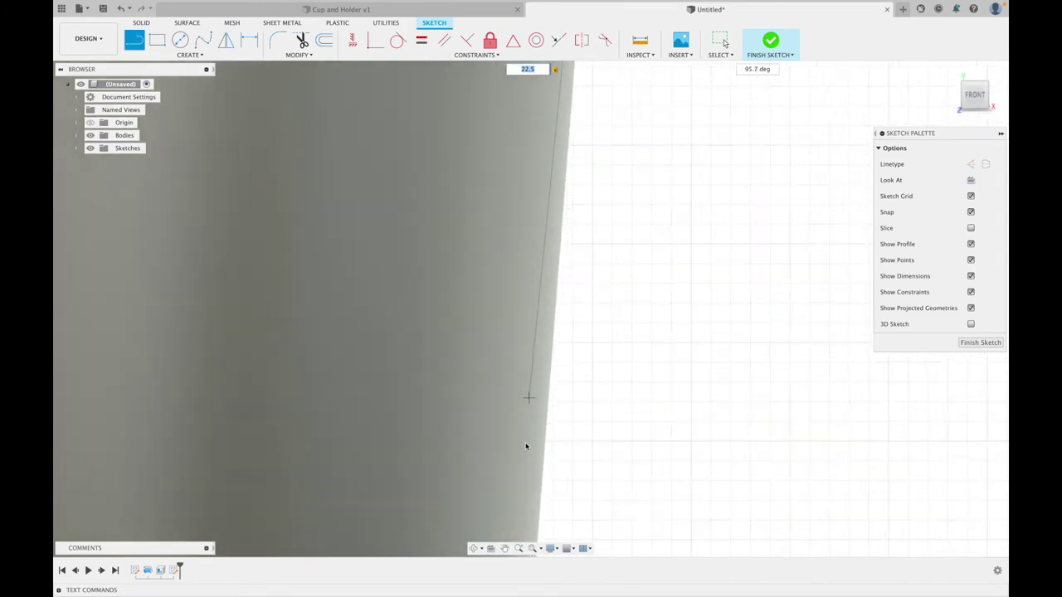
left_click(552, 383)
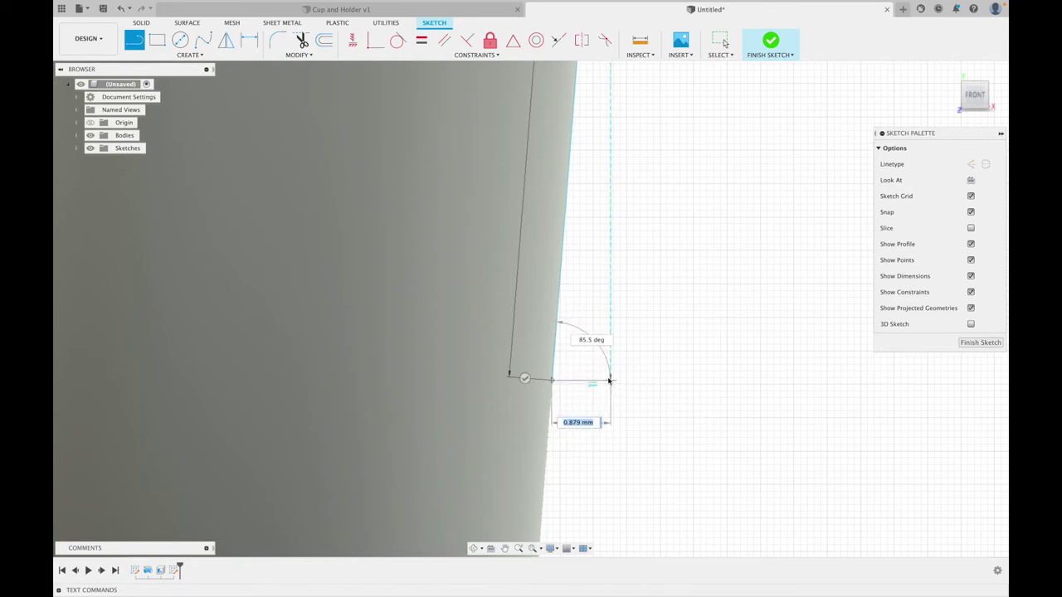
type("1.5")
key("Tab")
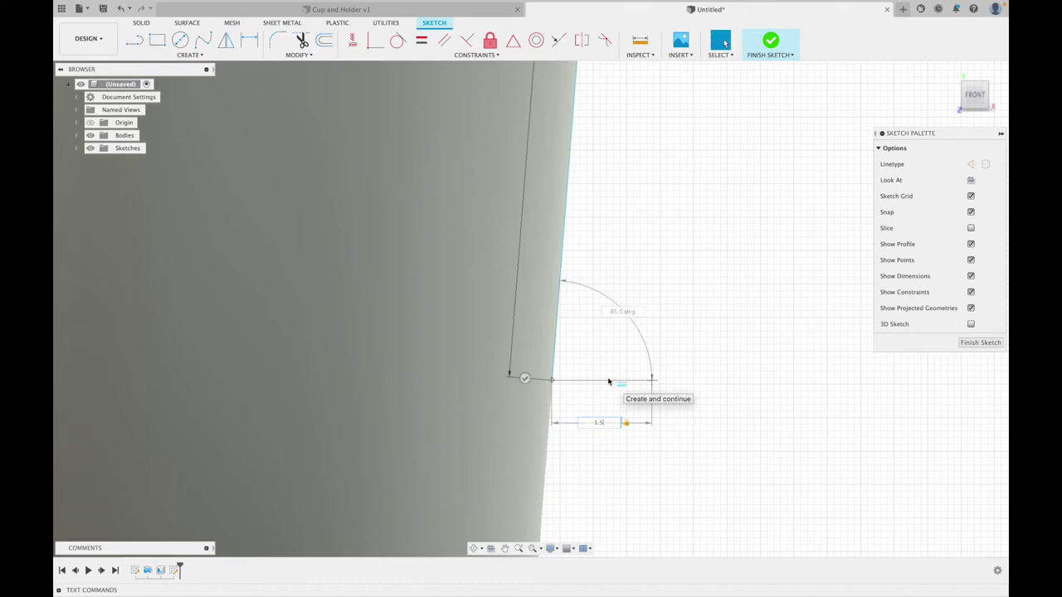
key("Return")
scroll(659, 267, "down", 3)
scroll(410, 273, "down", 3)
key("Escape")
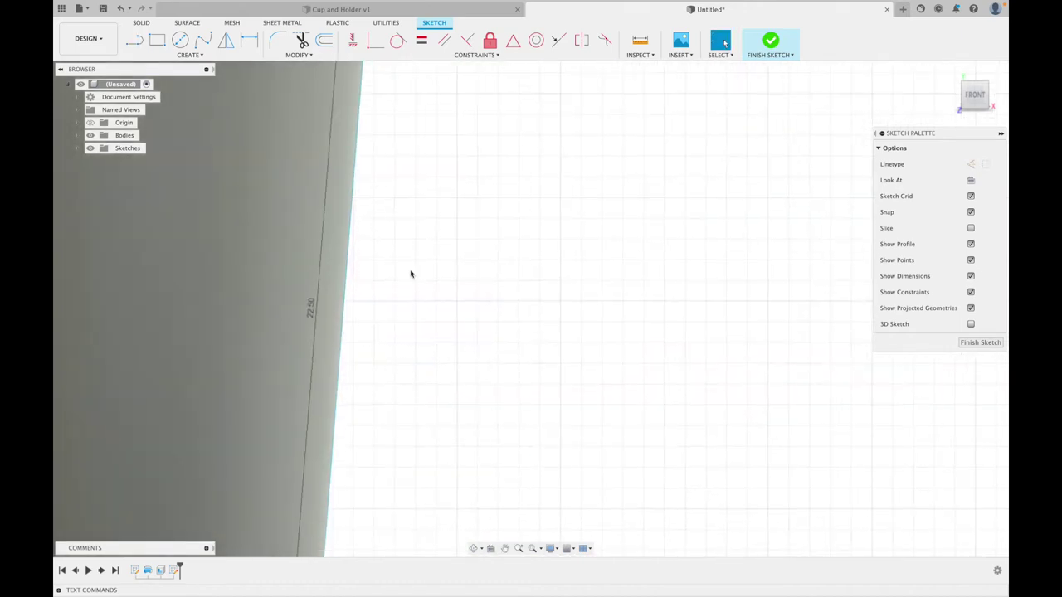
Add a 1.50 horizontal line at the top line's end
scroll(560, 233, "up", 3)
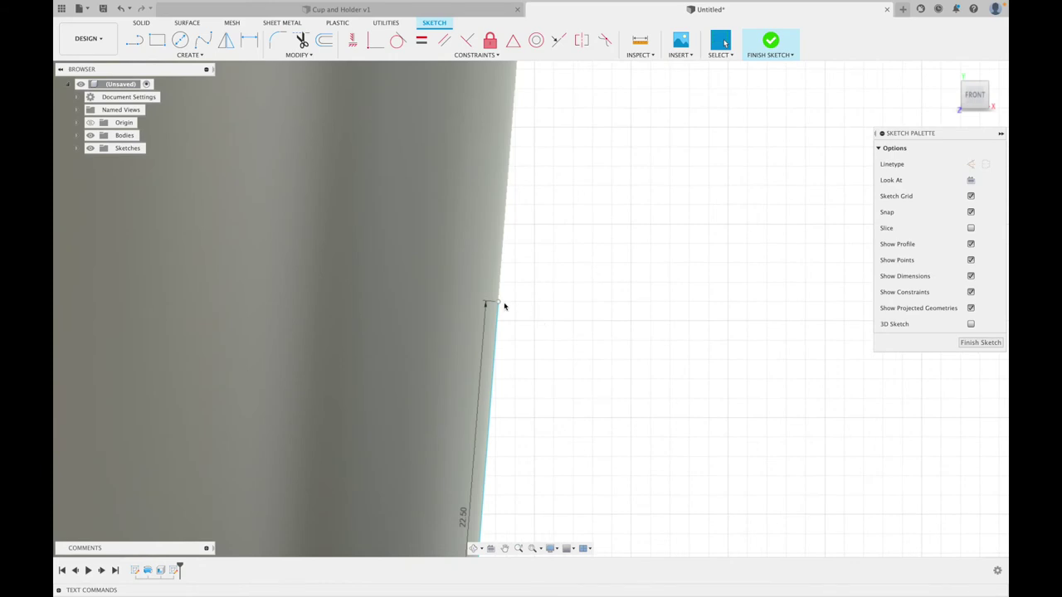
scroll(498, 305, "up", 5)
key("l")
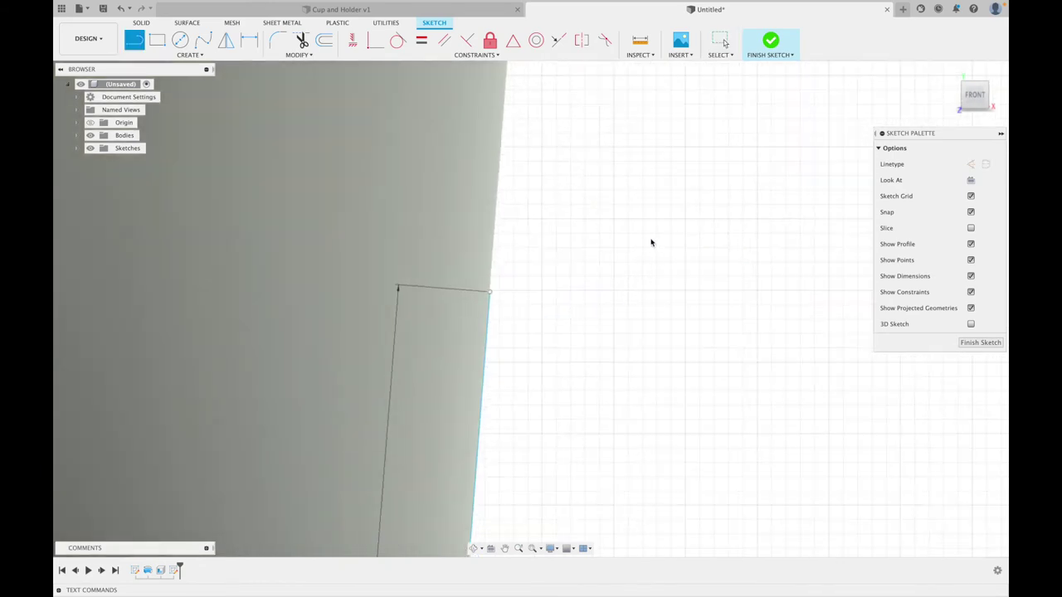
scroll(489, 294, "up", 3)
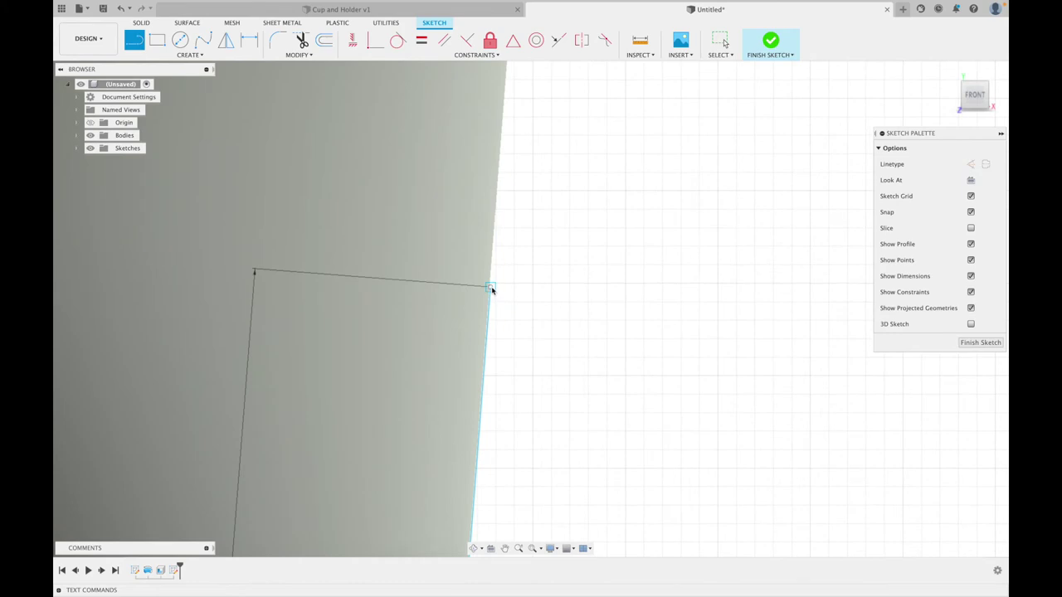
left_click(491, 287)
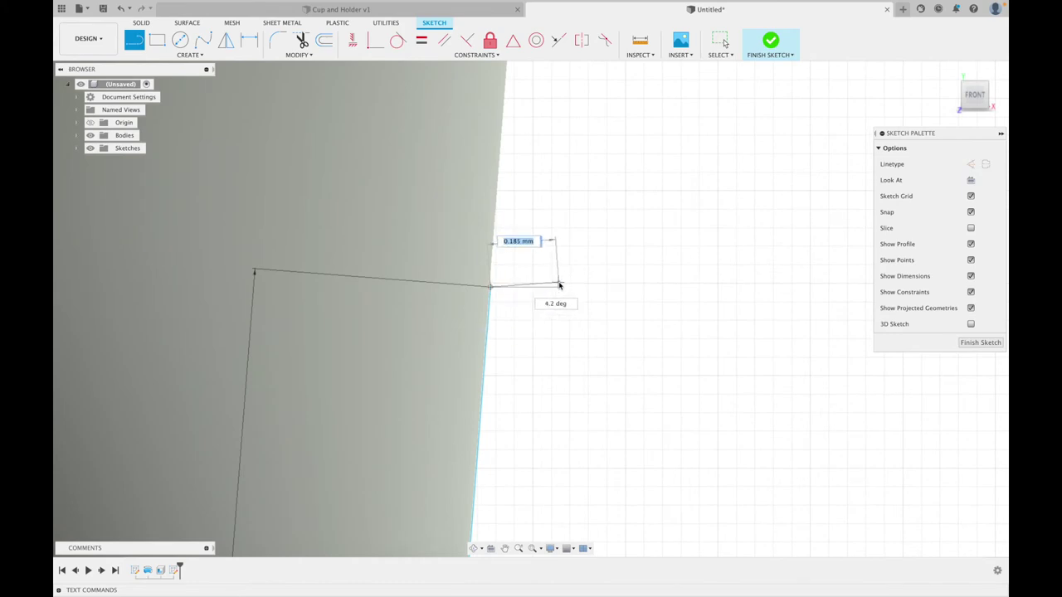
key("Tab")
key("Return")
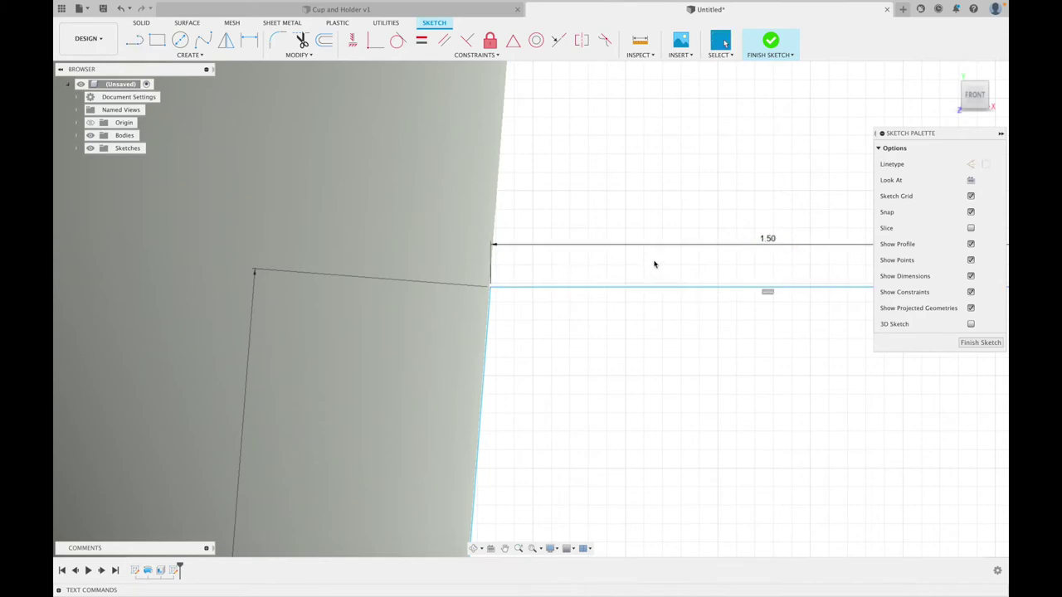
scroll(657, 263, "down", 3)
scroll(764, 261, "down", 1)
middle_click_drag(752, 260, 663, 159)
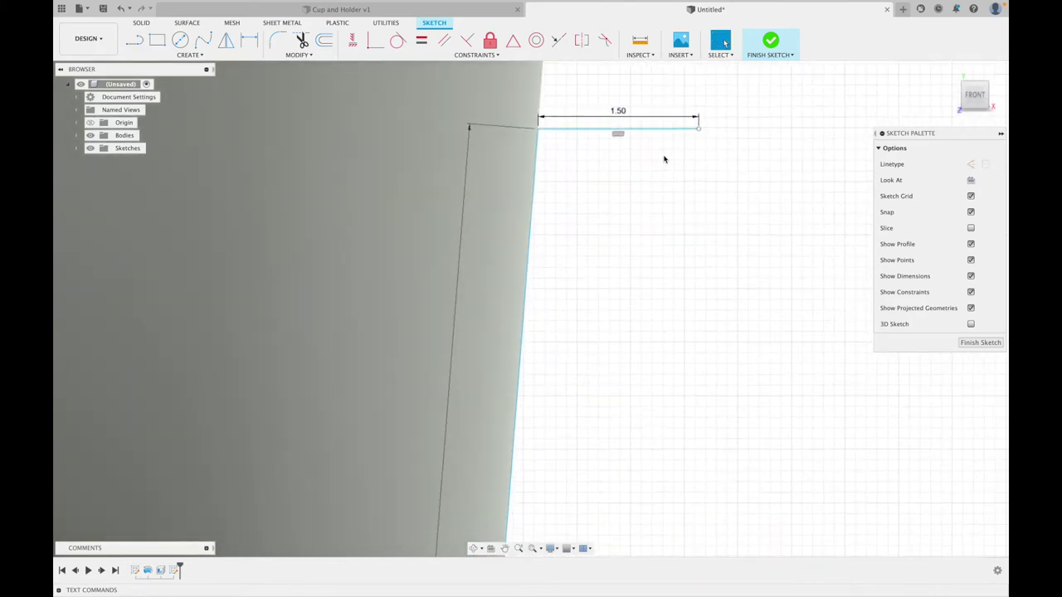
Draw the long side line down to the bottom segment's end, closing the strip
key("l")
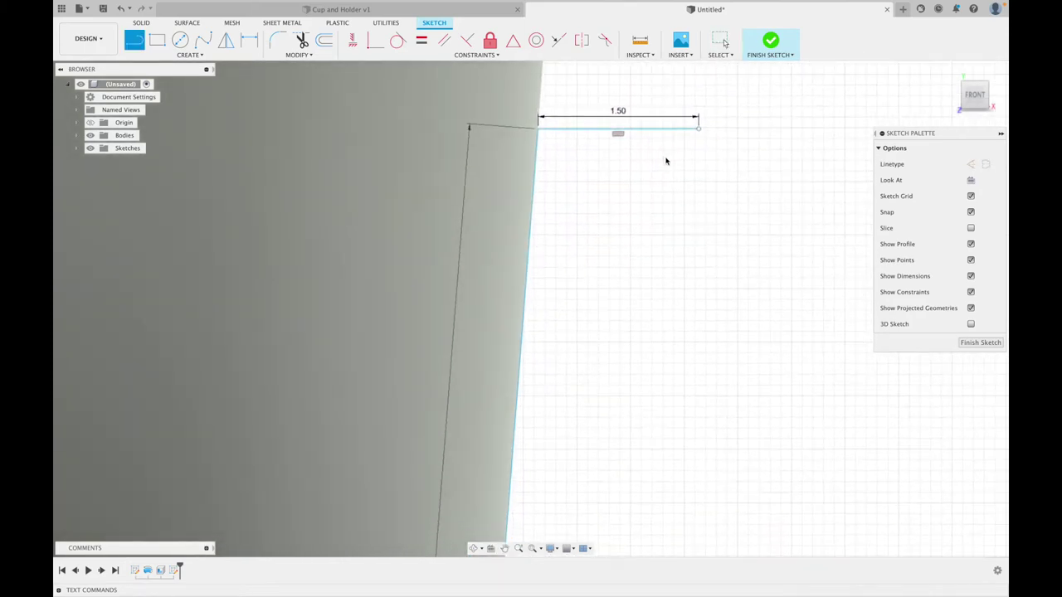
left_click(699, 130)
scroll(645, 346, "down", 2)
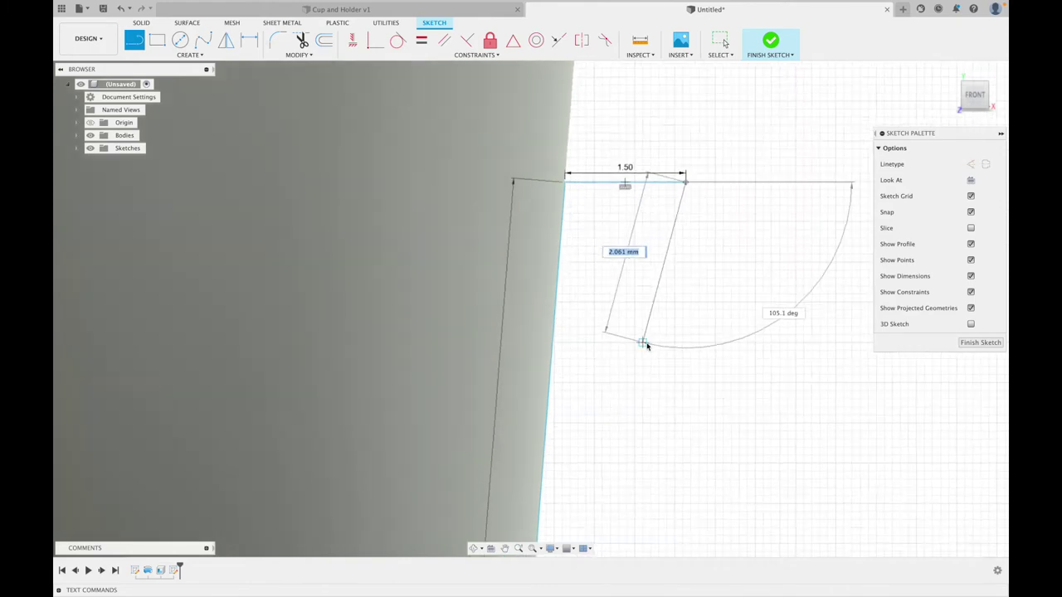
middle_click_drag(642, 346, 595, 140)
mouse_move(593, 465)
middle_mouse_down()
mouse_move(586, 113)
mouse_move(571, 282)
middle_mouse_up()
middle_click_drag(553, 368, 555, 139)
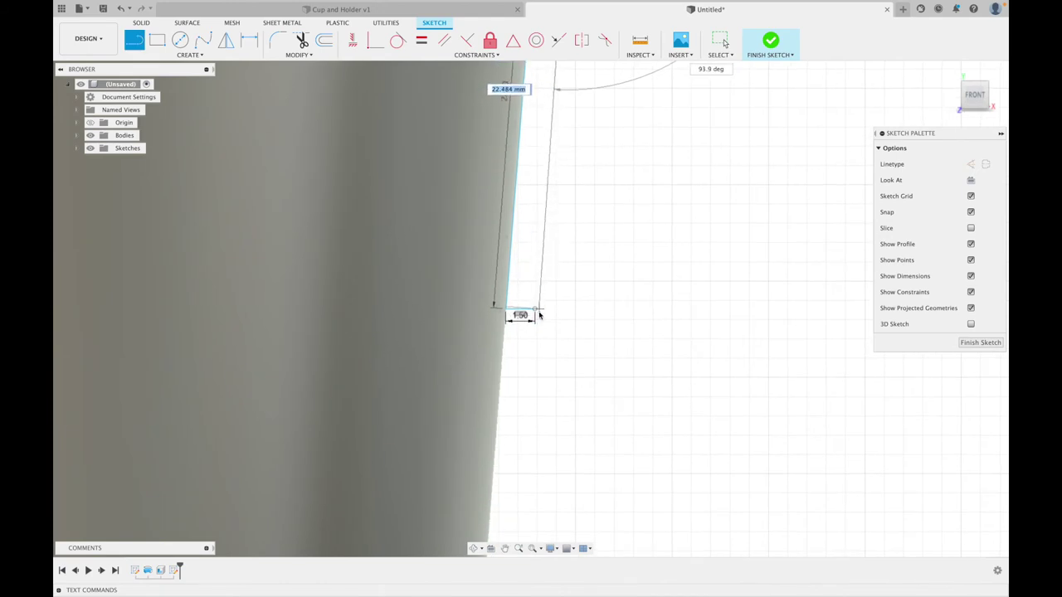
scroll(536, 310, "up", 3)
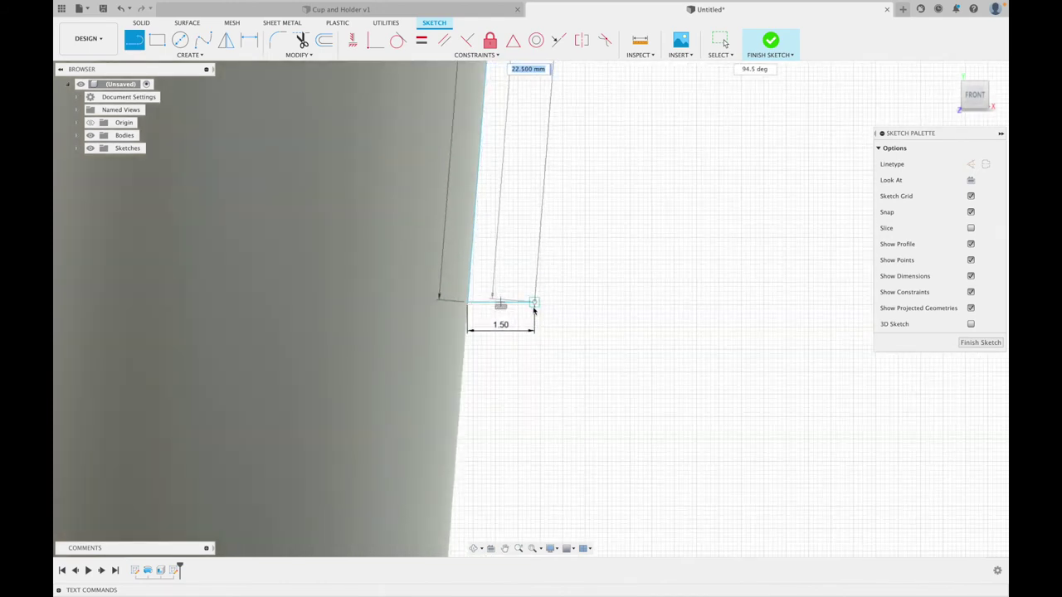
left_click(535, 304)
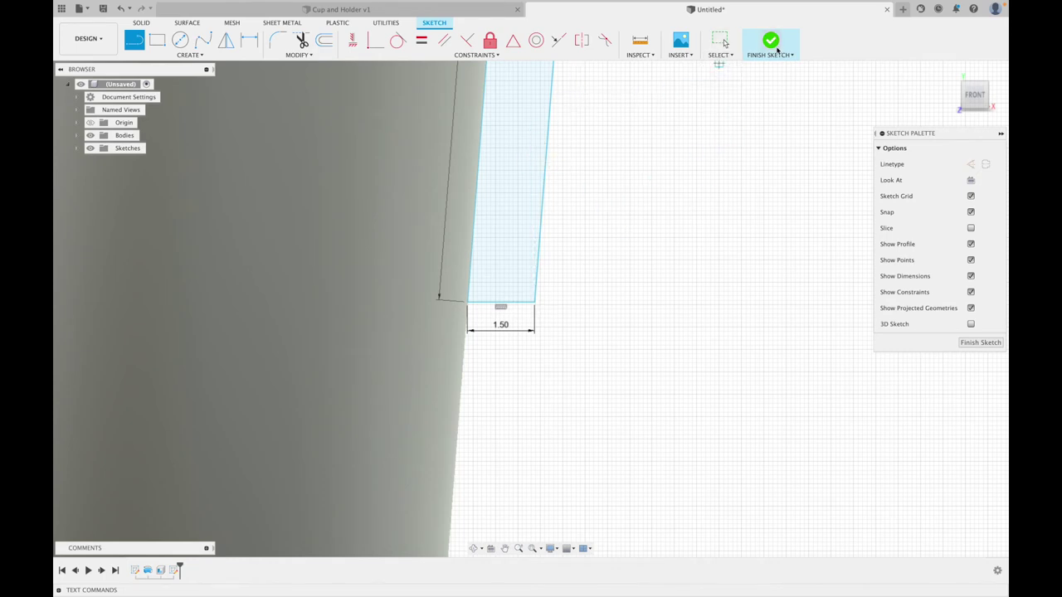
Check the closed 1.50 × 22.50 strip profile and finish the sketch
scroll(614, 218, "down", 3)
middle_click_drag(614, 218, 553, 541)
key("l")
scroll(557, 240, "down", 3)
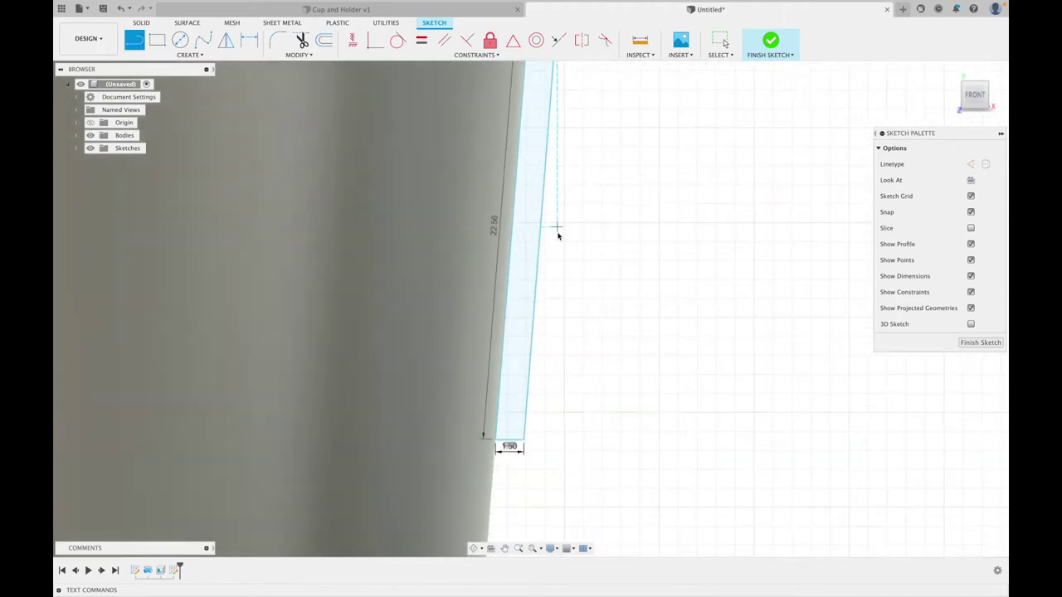
scroll(561, 224, "down", 2)
middle_click_drag(564, 211, 570, 379)
scroll(549, 285, "up", 3)
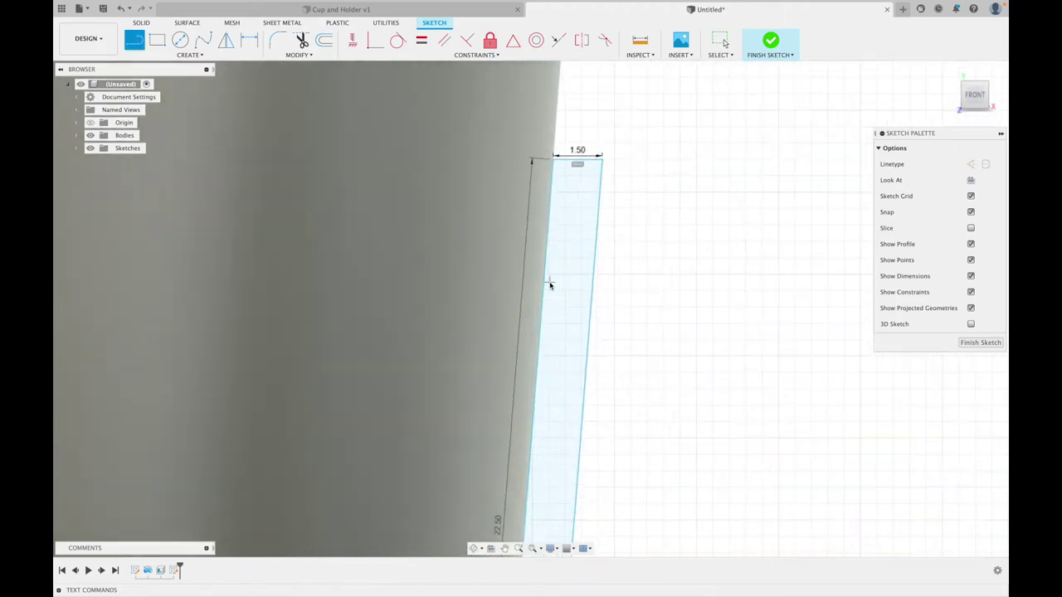
scroll(549, 285, "up", 5)
scroll(544, 286, "down", 1)
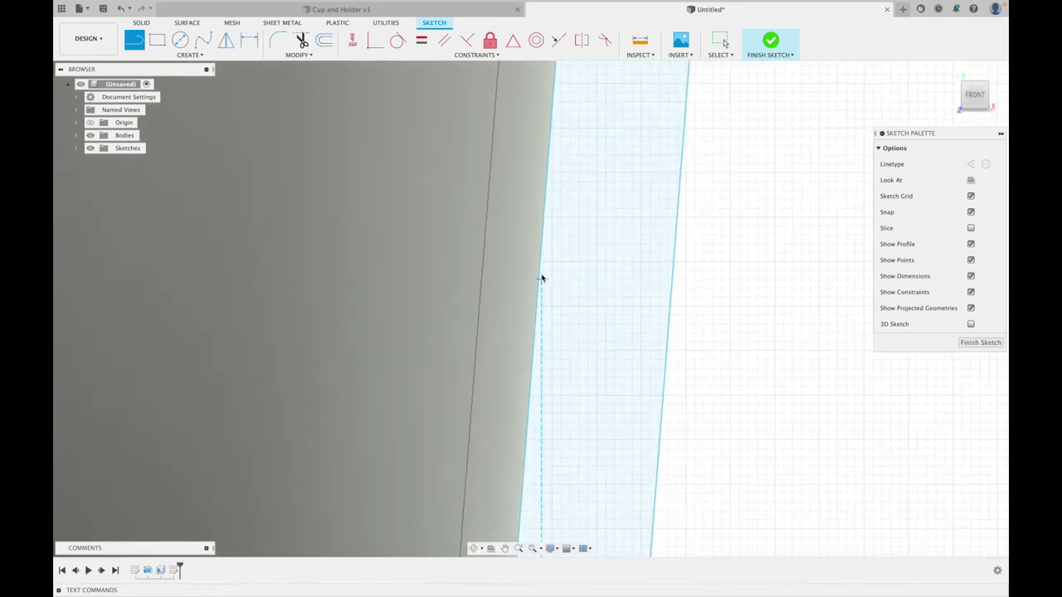
scroll(548, 282, "down", 5)
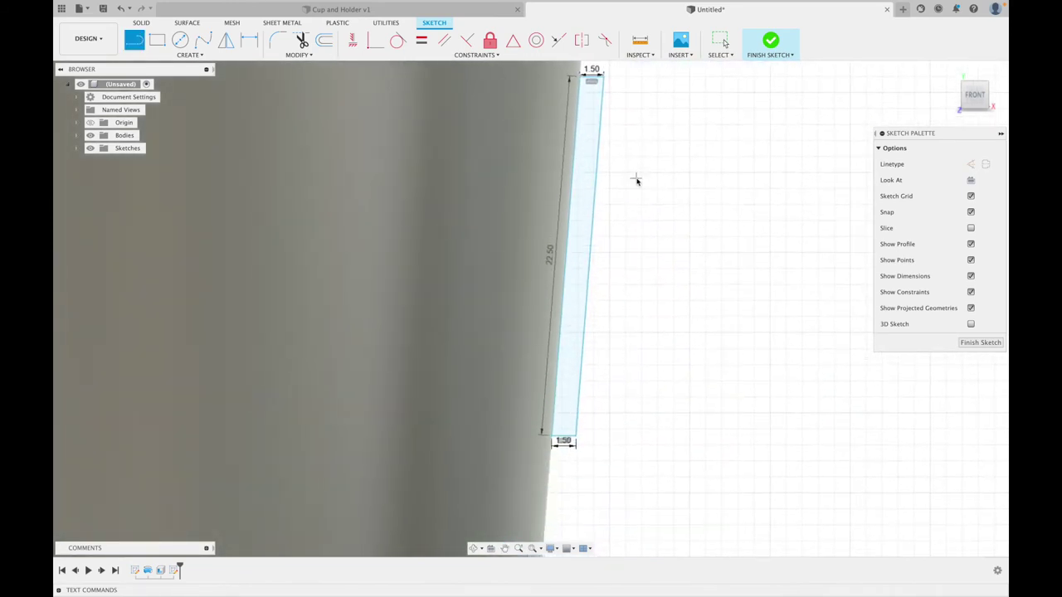
left_click(771, 40)
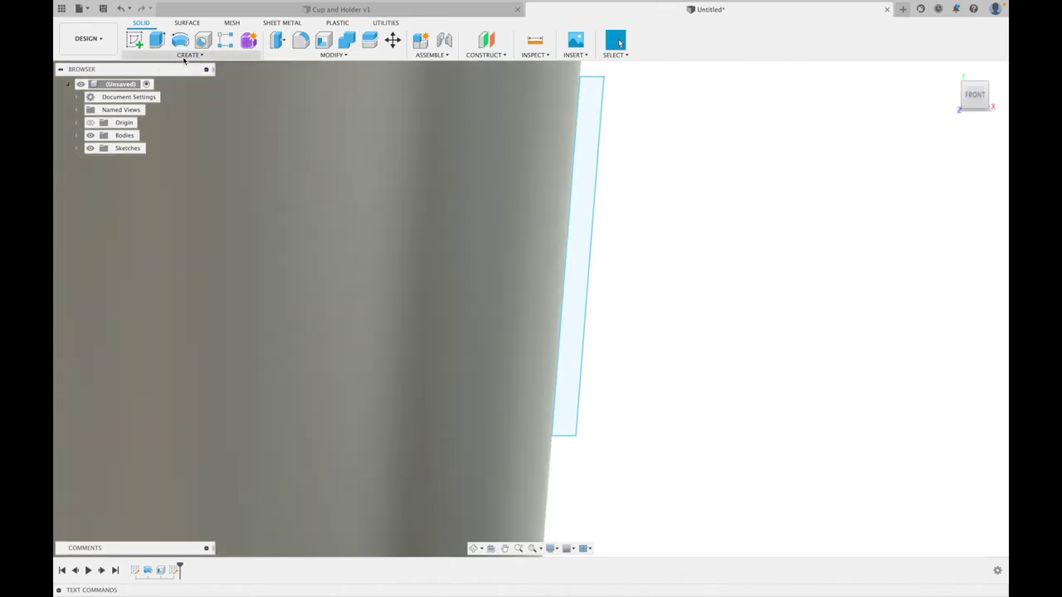
Revolve the 1.50 × 22.50 strip 360° around the cup's centre line as a New Body
left_click(185, 56)
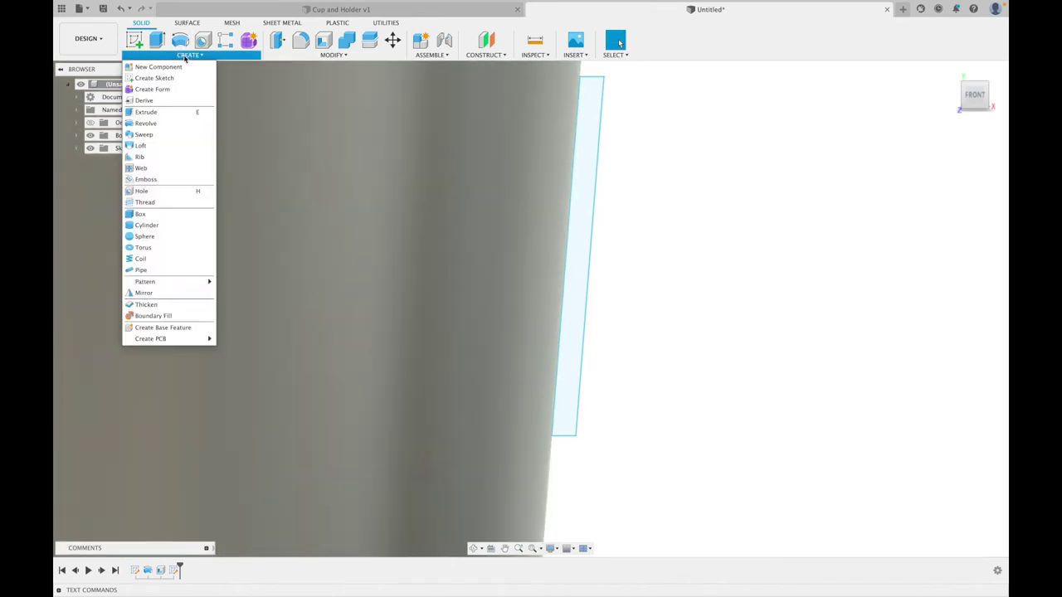
left_click(148, 123)
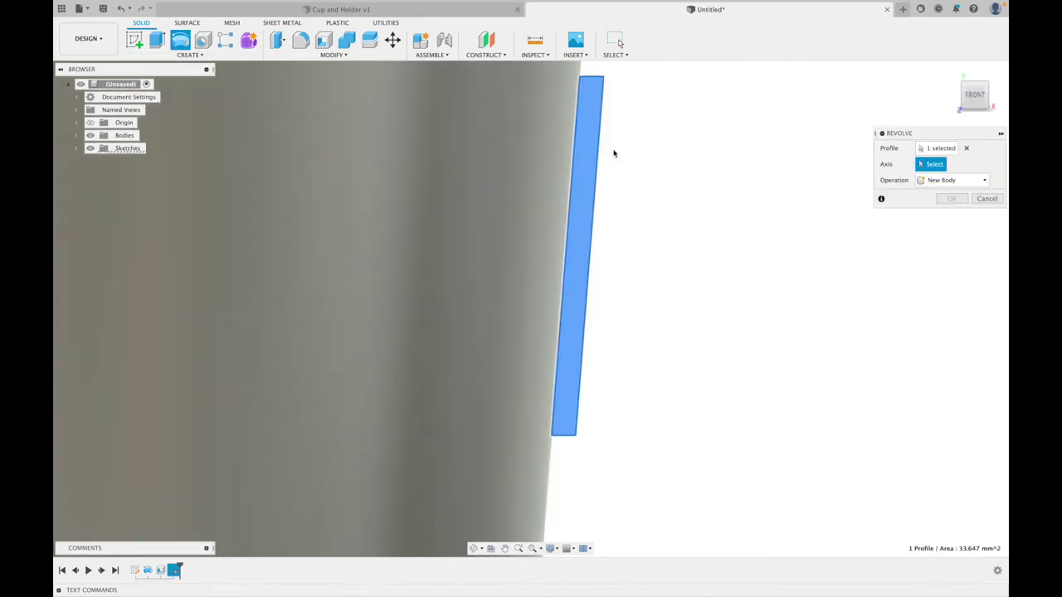
scroll(384, 260, "down", 5)
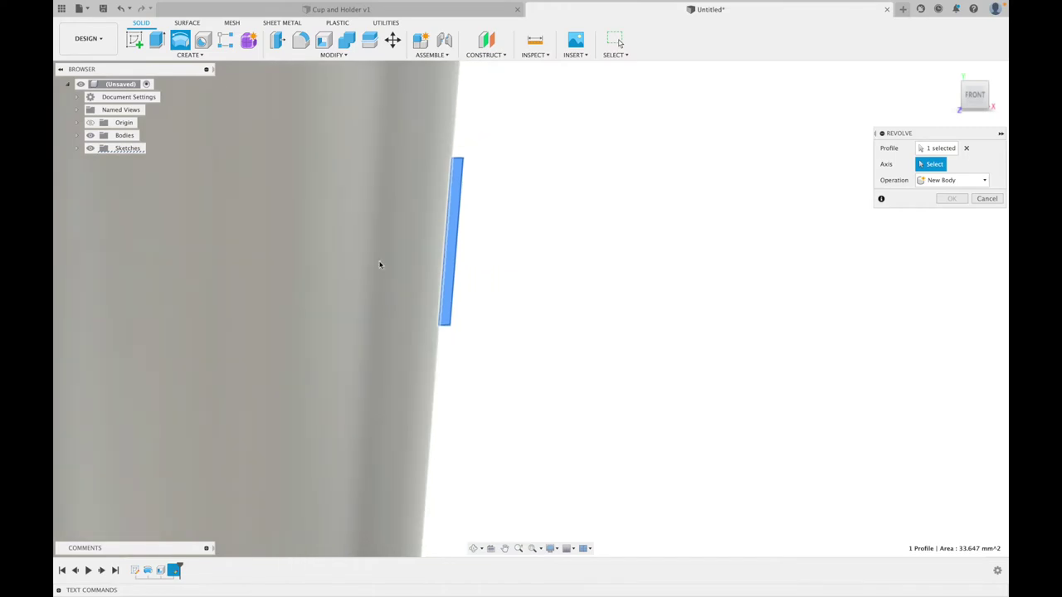
scroll(373, 320, "down", 4)
middle_click_drag(432, 332, 463, 393)
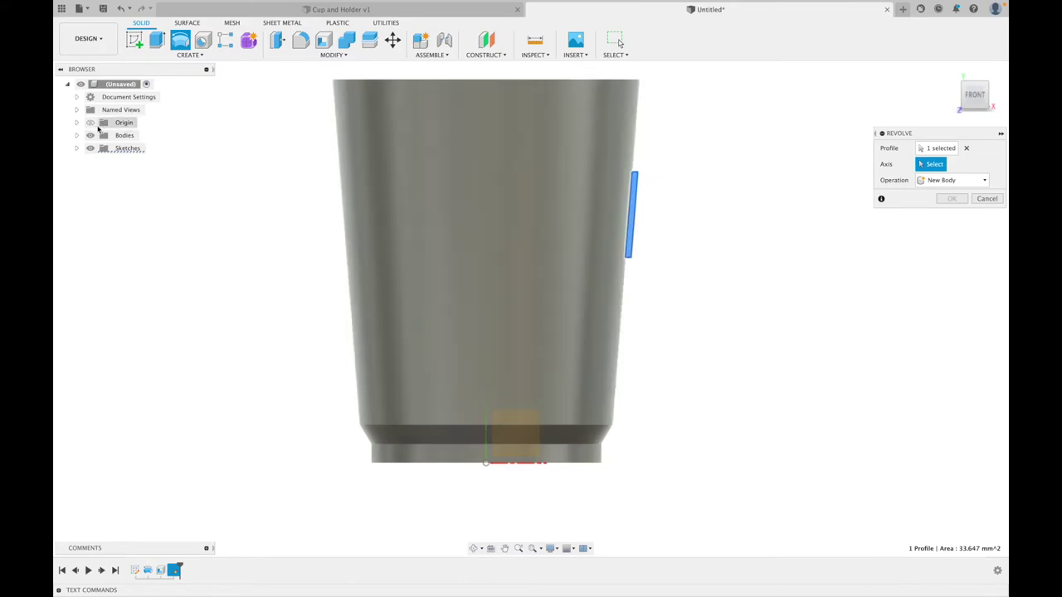
left_click(89, 137)
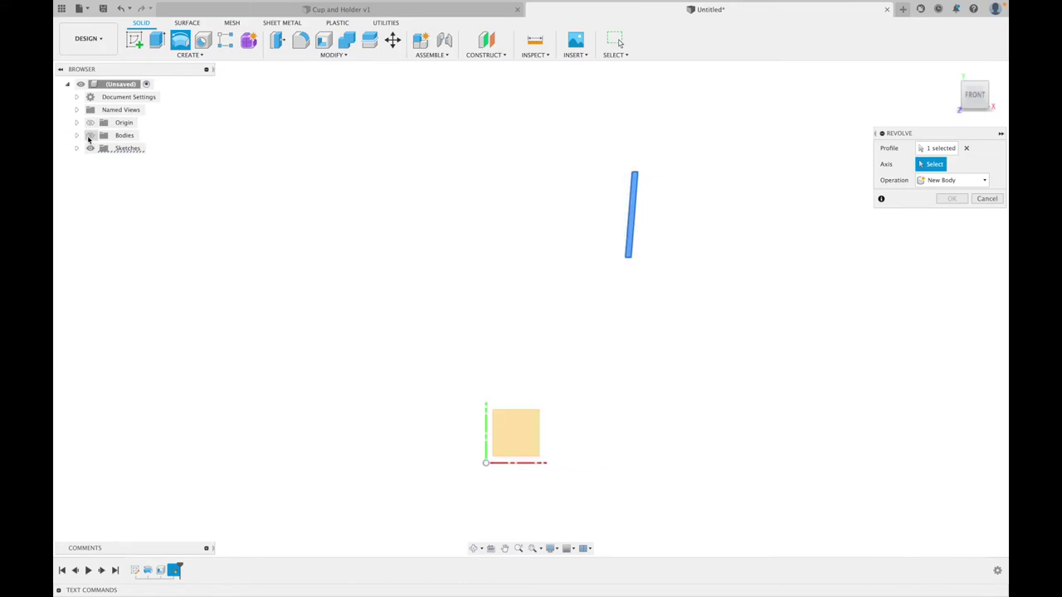
left_click(487, 437)
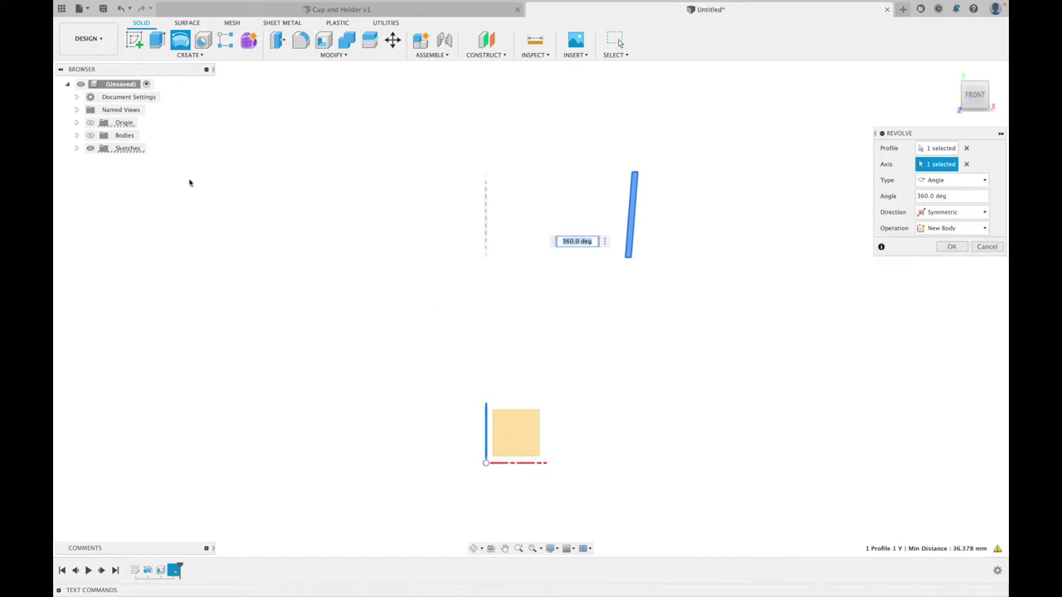
left_click(92, 137)
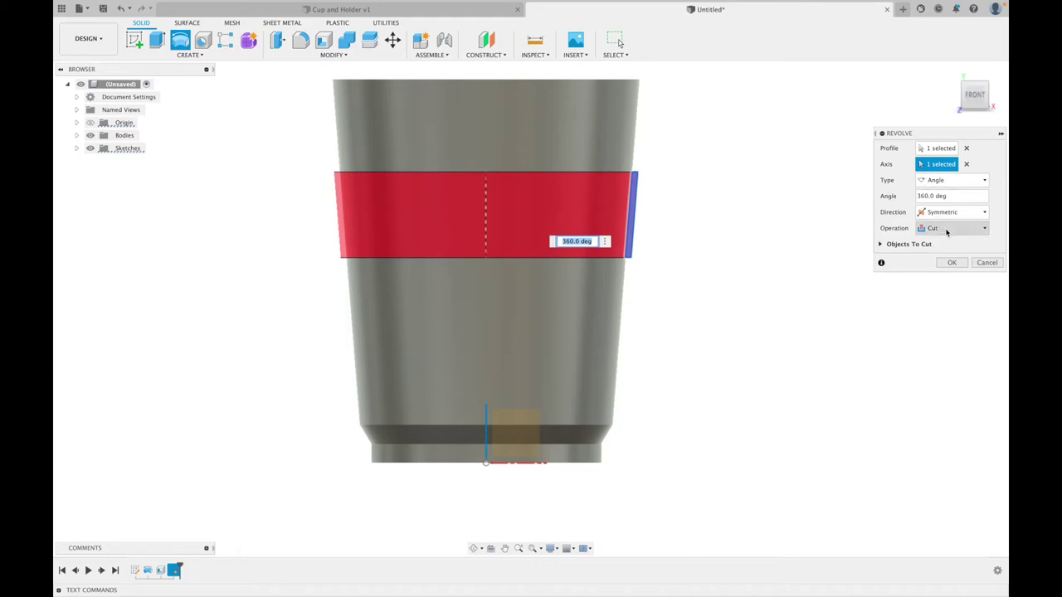
left_click(985, 229)
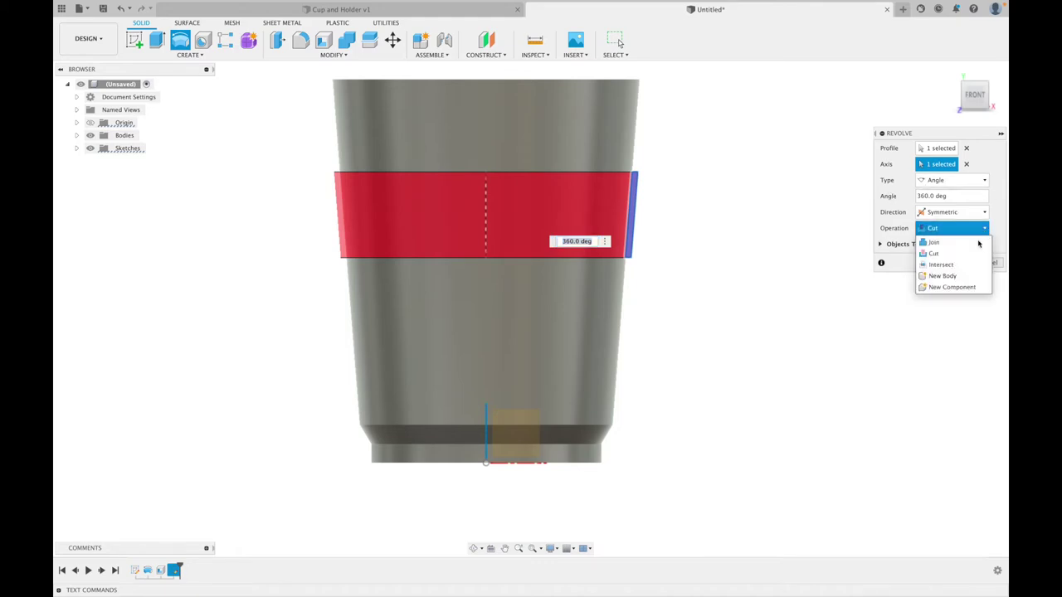
left_click(942, 276)
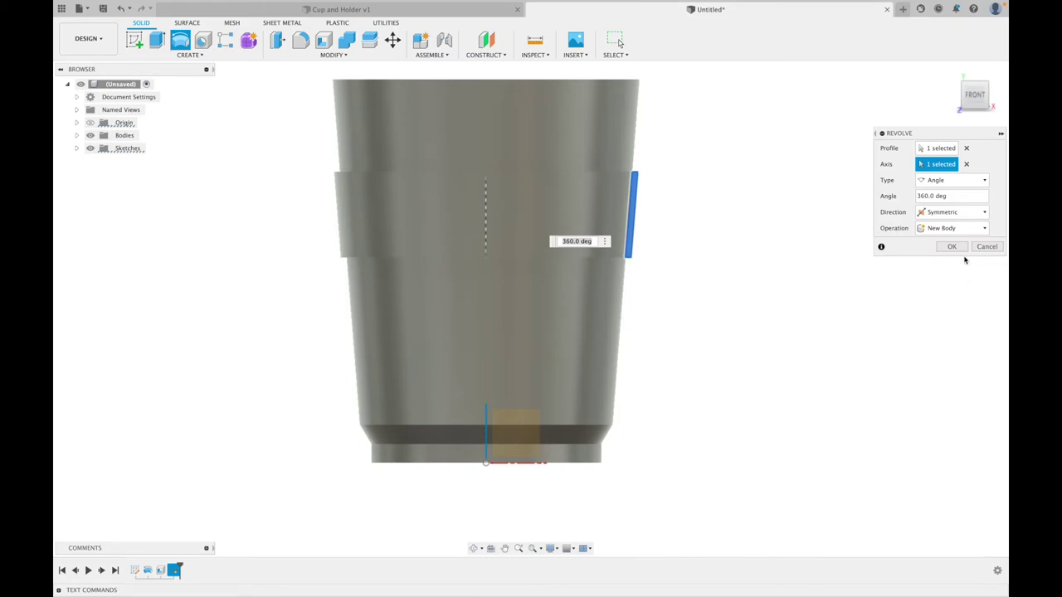
left_click(958, 249)
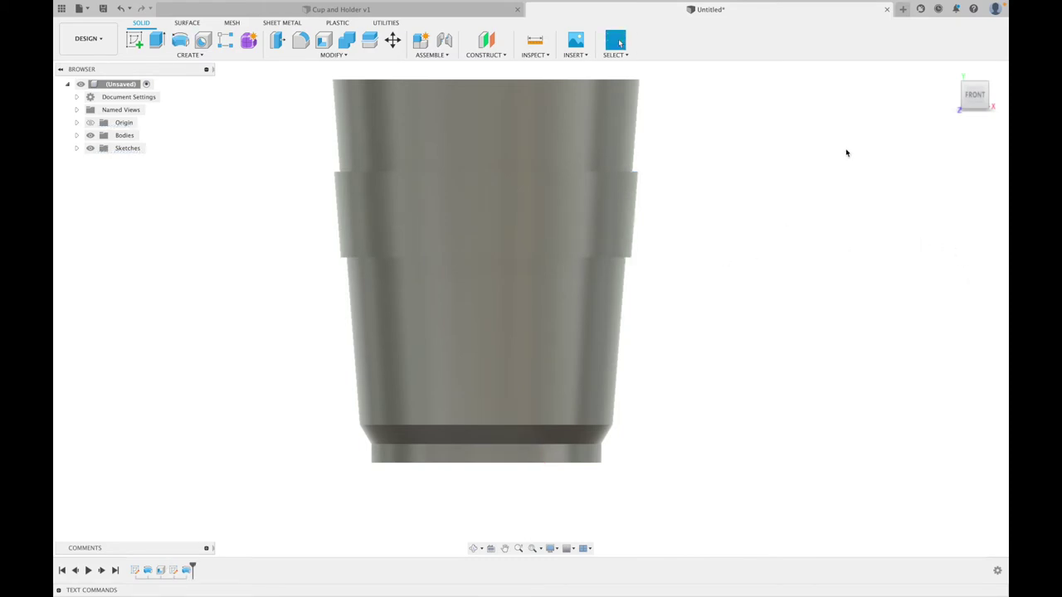
Start a sketch on the front plane from home view, zoomed to the cup's rim, with Line active
left_click(952, 71)
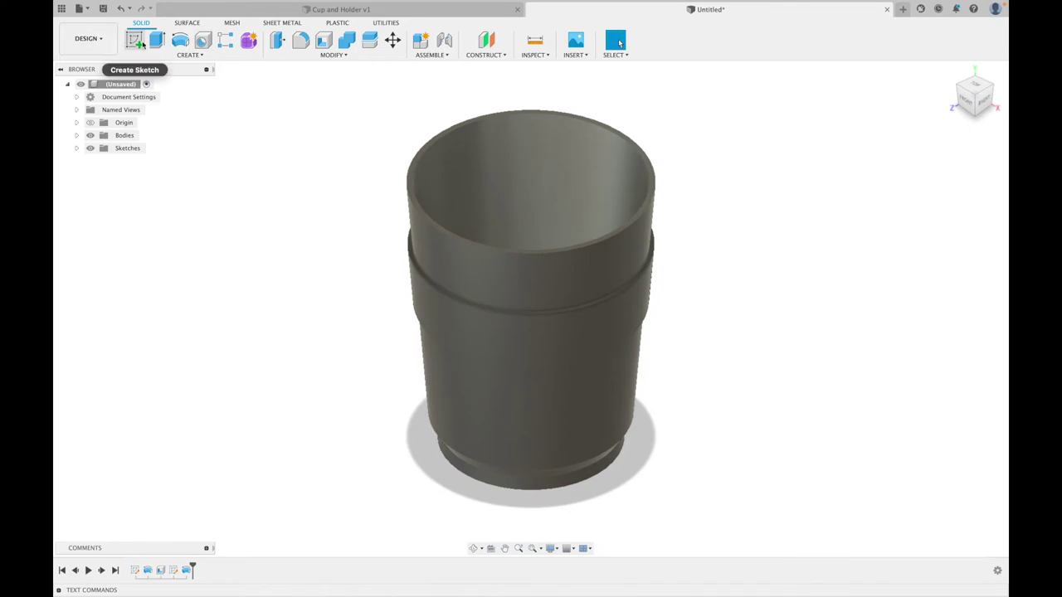
left_click(136, 42)
mouse_move(418, 400)
middle_mouse_down("shift")
mouse_move(538, 439)
mouse_move(551, 424)
middle_mouse_up("shift")
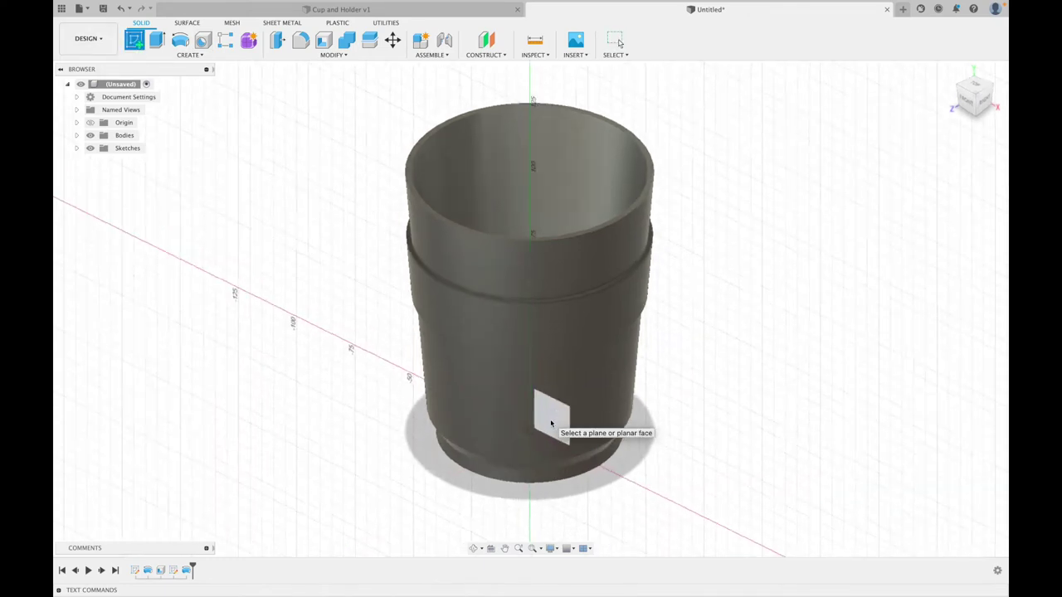
left_click(551, 424)
scroll(623, 142, "up", 5)
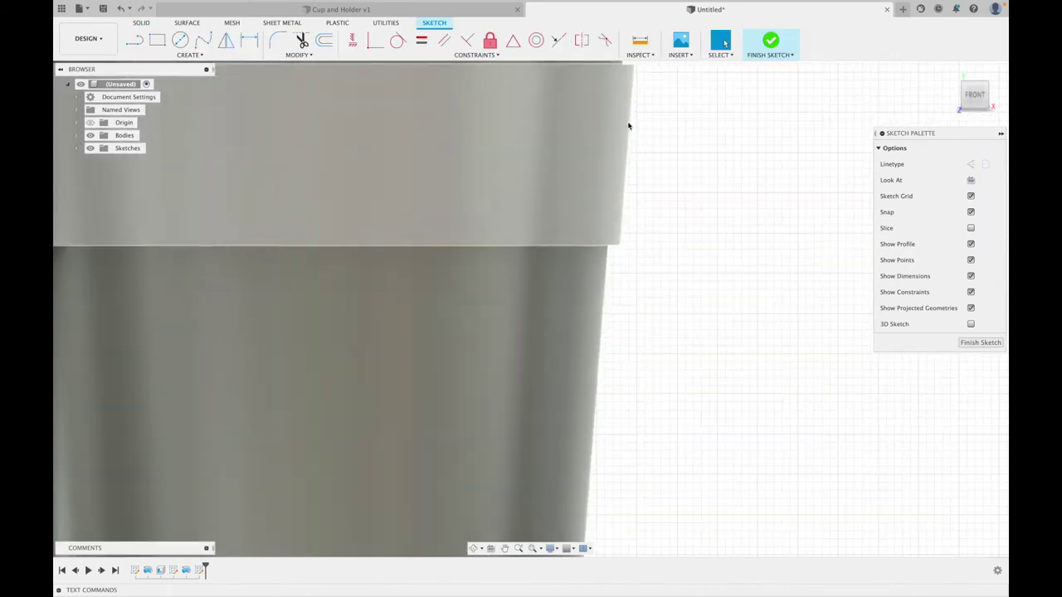
scroll(508, 209, "up", 5)
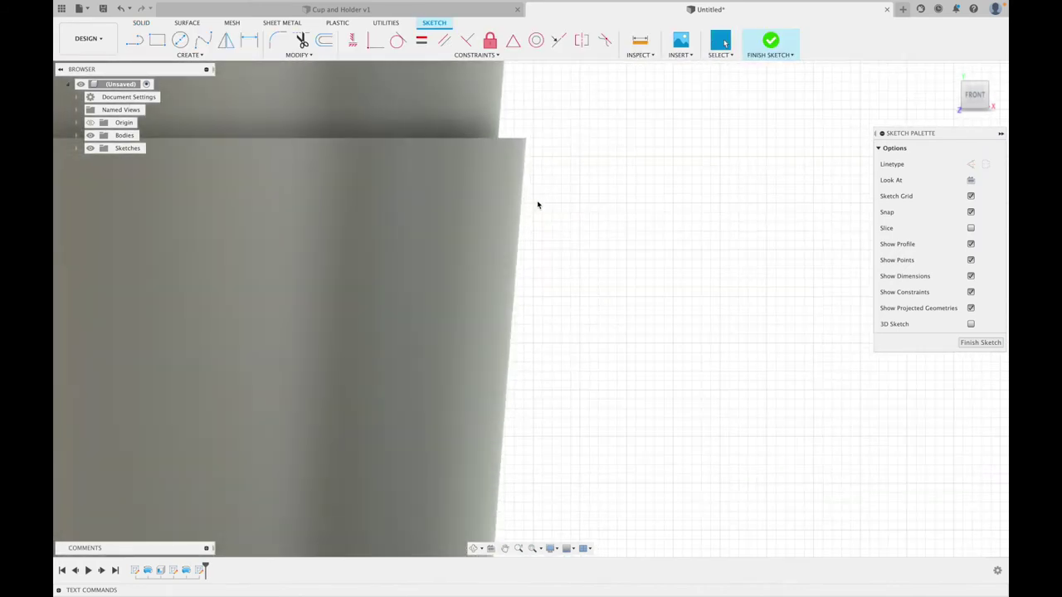
scroll(537, 205, "down", 3)
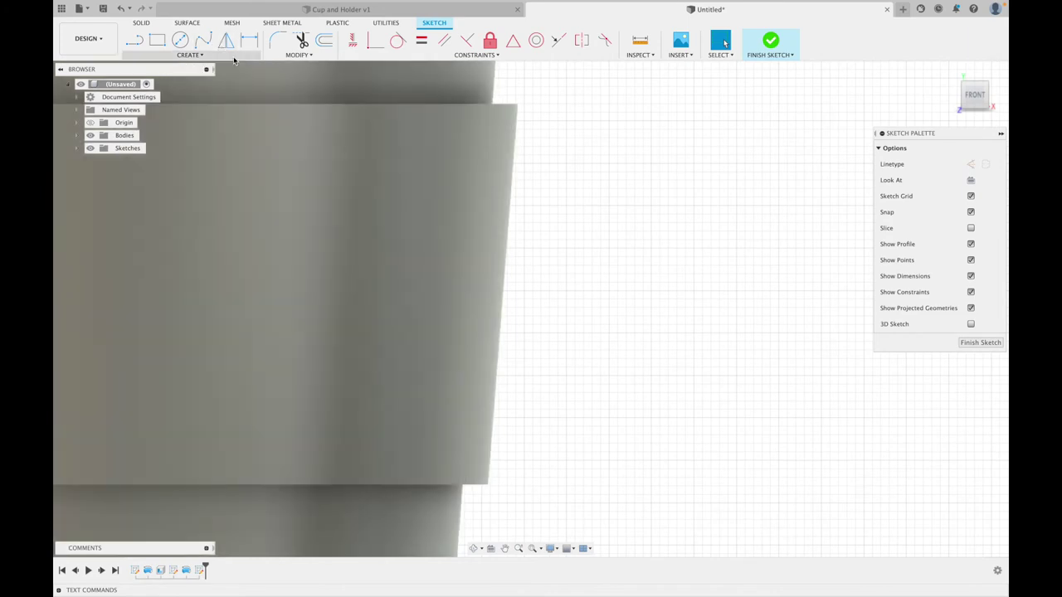
key("l")
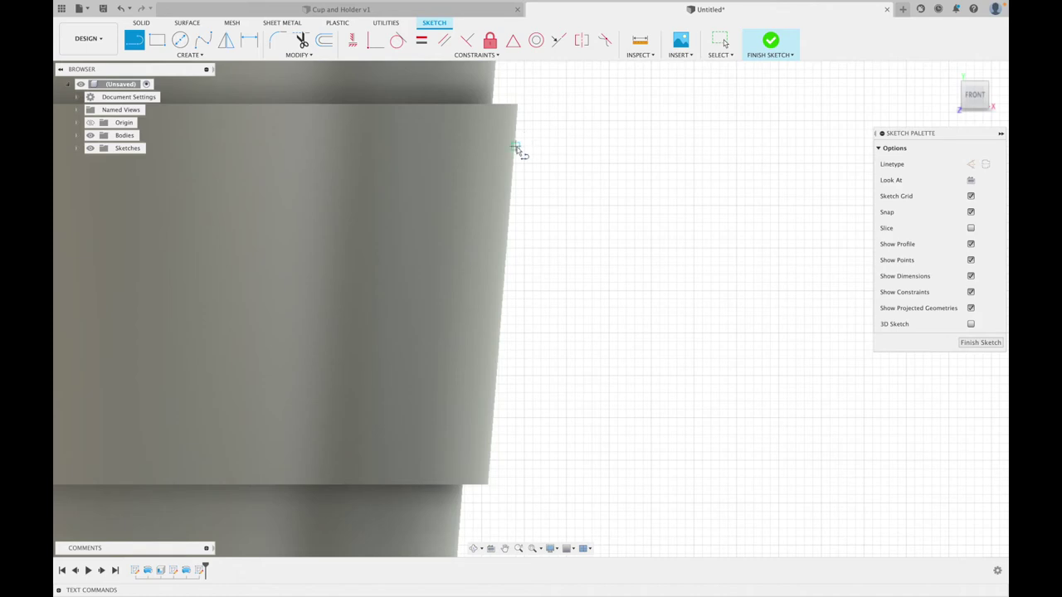
scroll(511, 148, "up", 2)
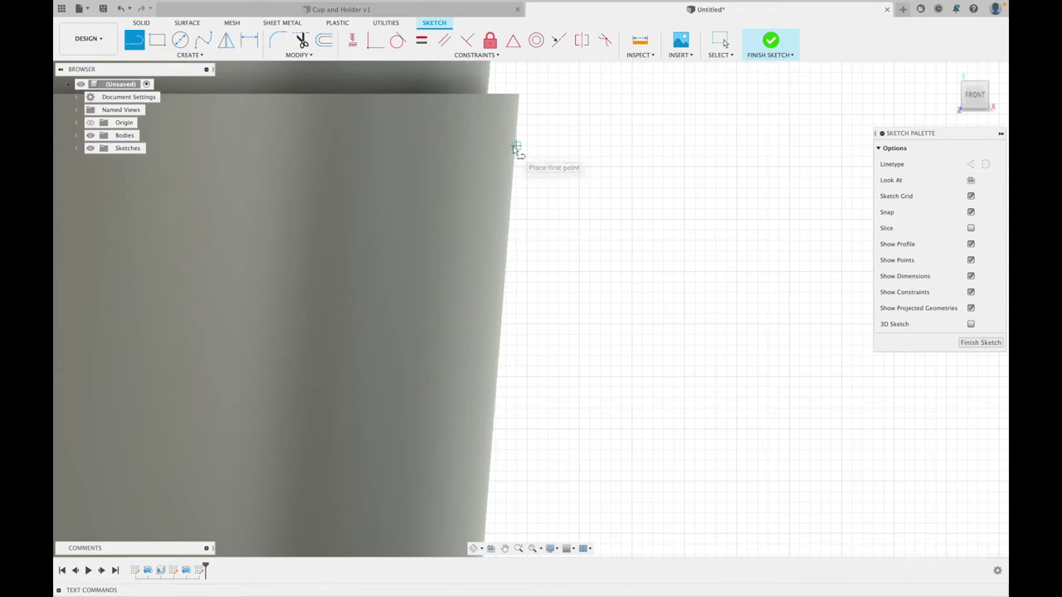
scroll(511, 135, "up", 2)
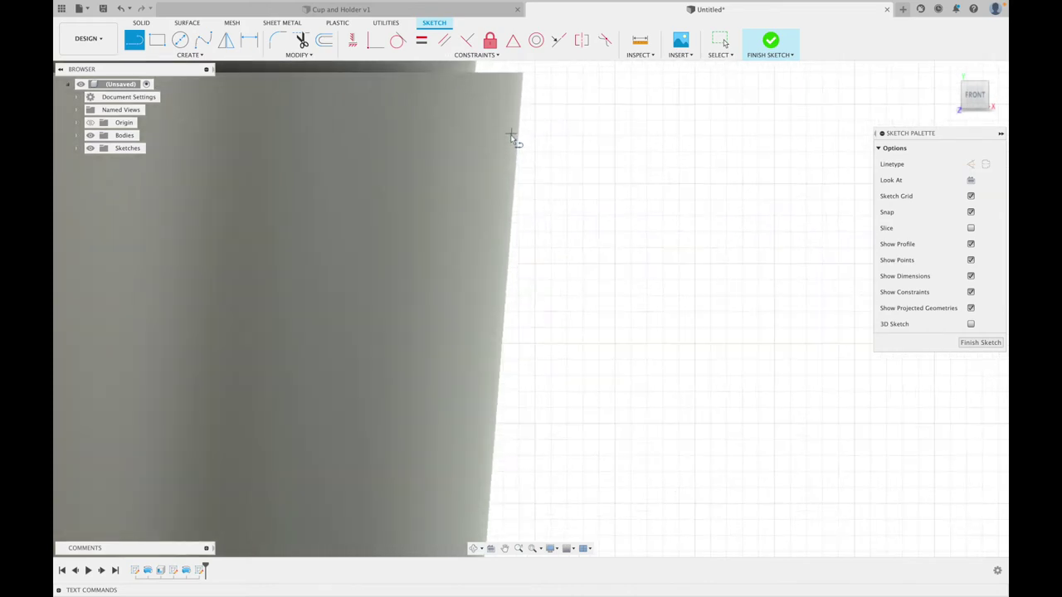
Sketch the holder outline from the cup edge: a 12 mm top line, an outward slant, then a 10 mm vertical
left_click(516, 135)
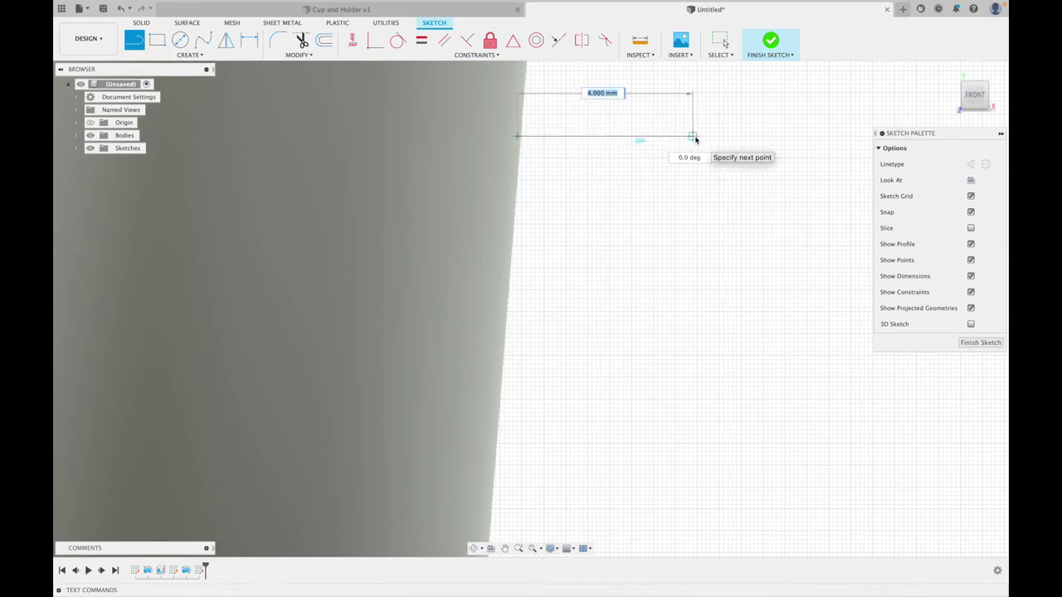
key("Tab")
scroll(694, 138, "up", 3)
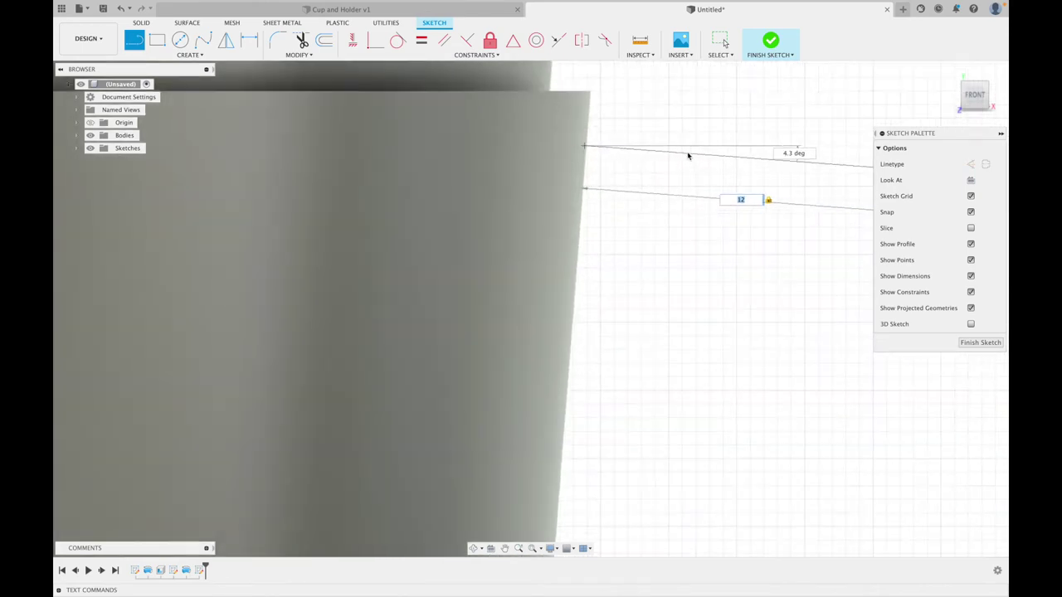
left_click(781, 150)
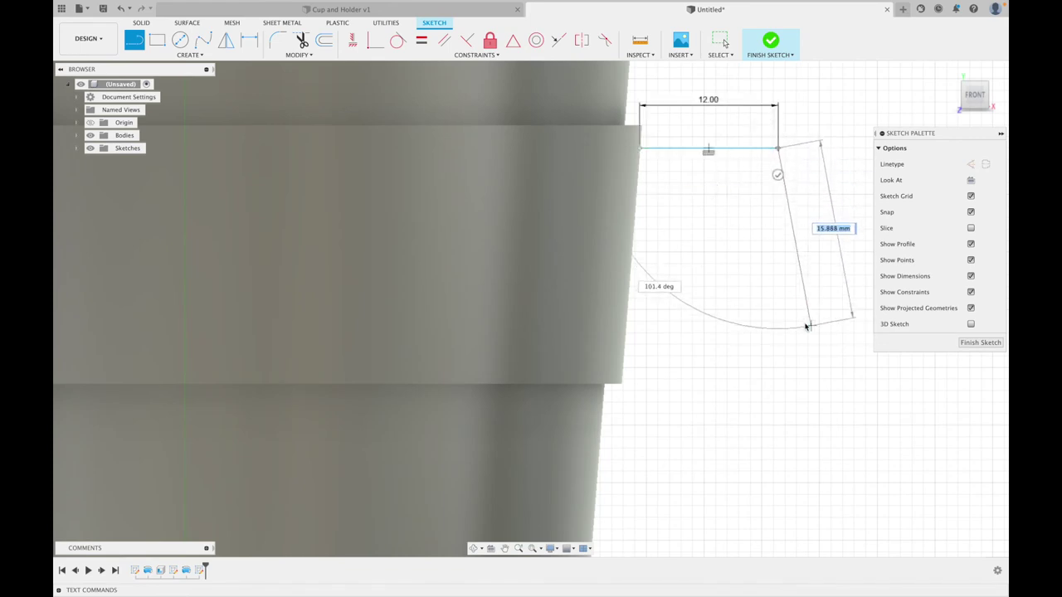
mouse_move(806, 308)
middle_mouse_down()
mouse_move(622, 225)
mouse_move(657, 246)
middle_mouse_up()
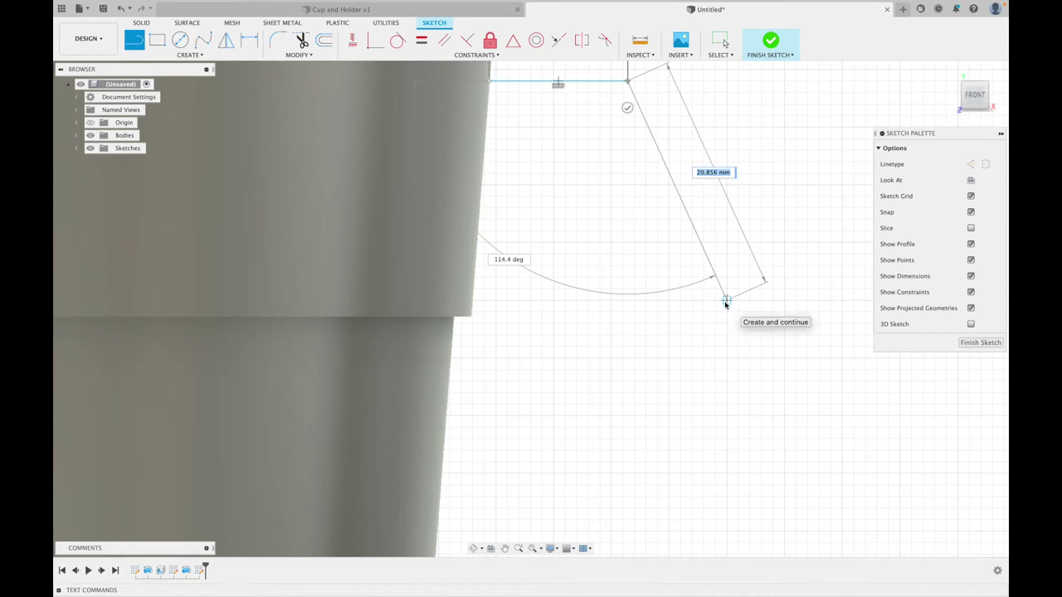
left_click(726, 300)
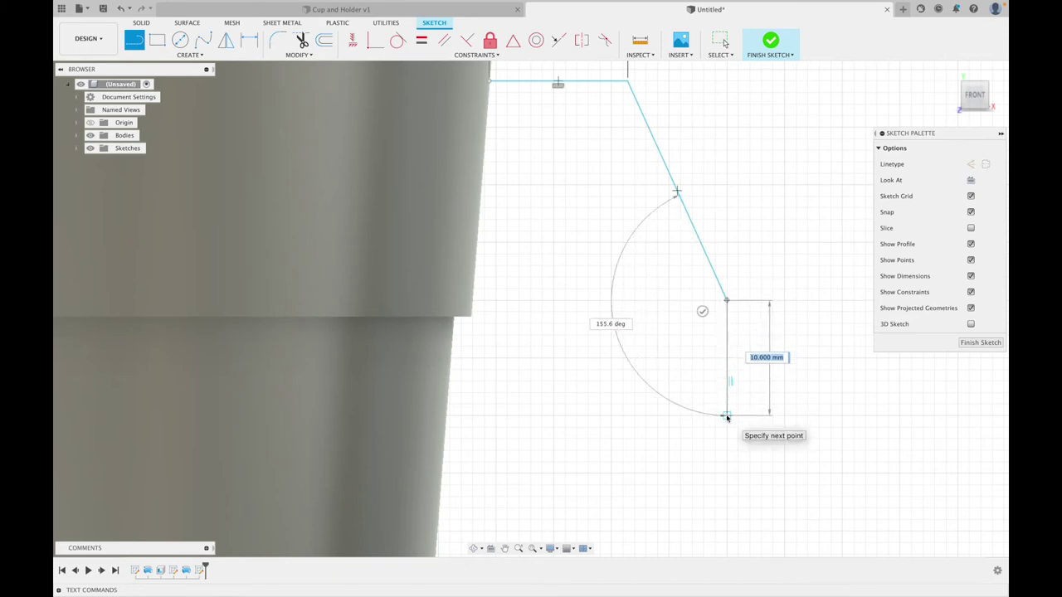
left_click(727, 417)
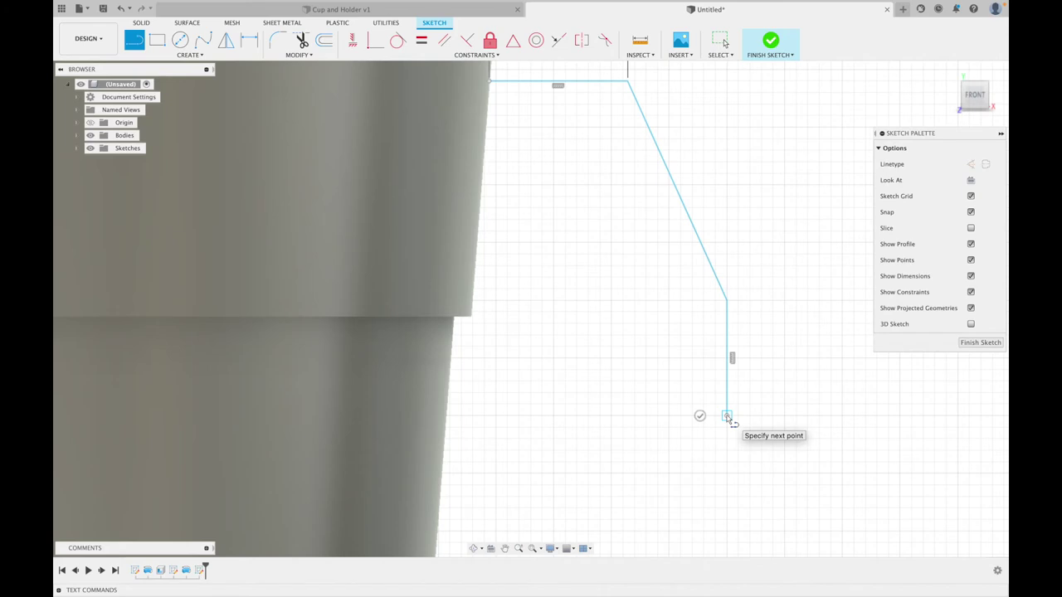
key("Escape")
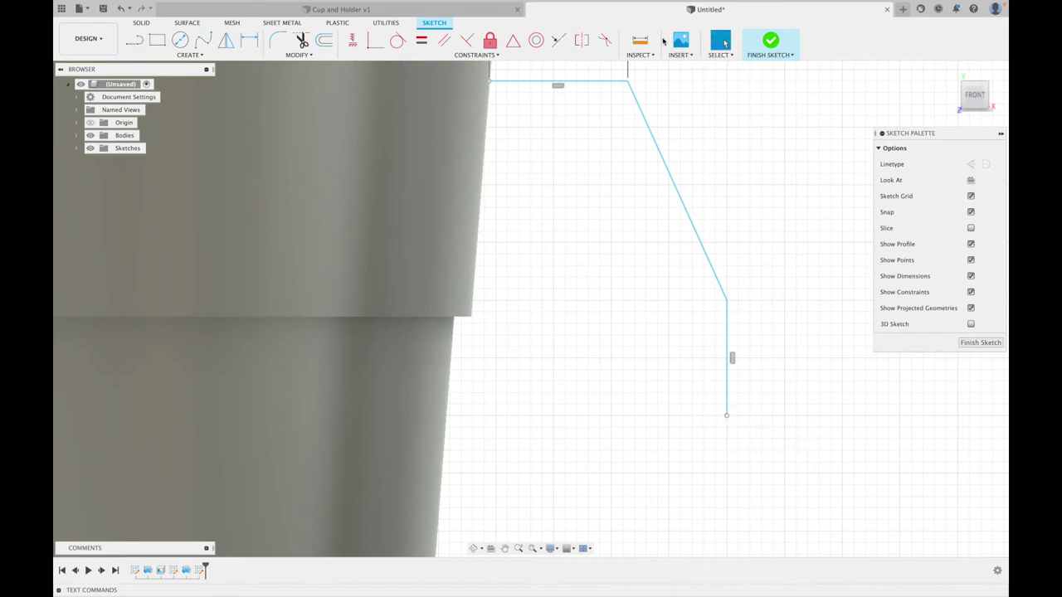
key("o")
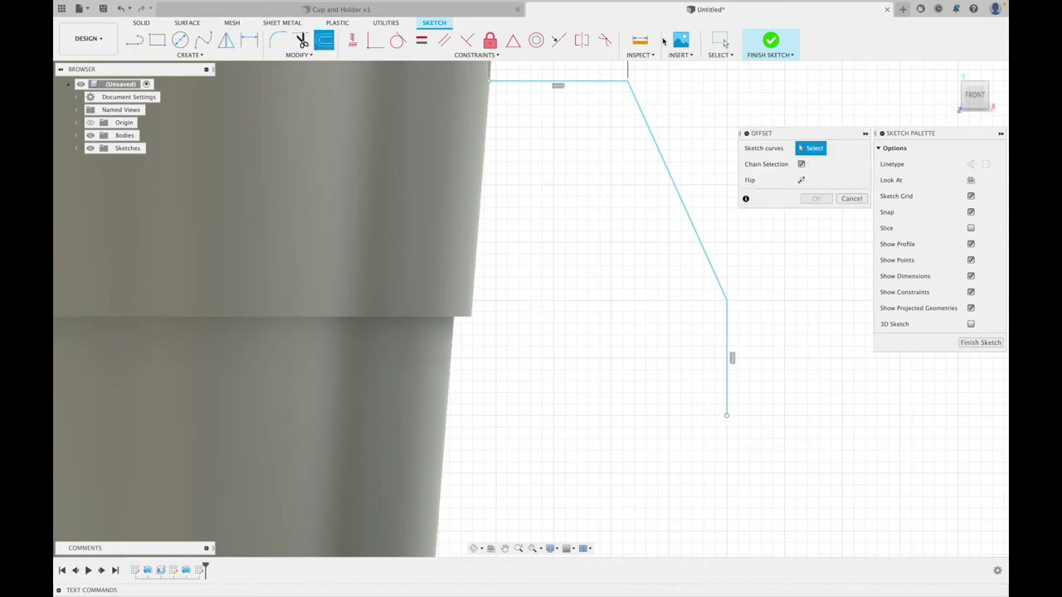
Offset the holder line chain by 2 mm
left_click(642, 128)
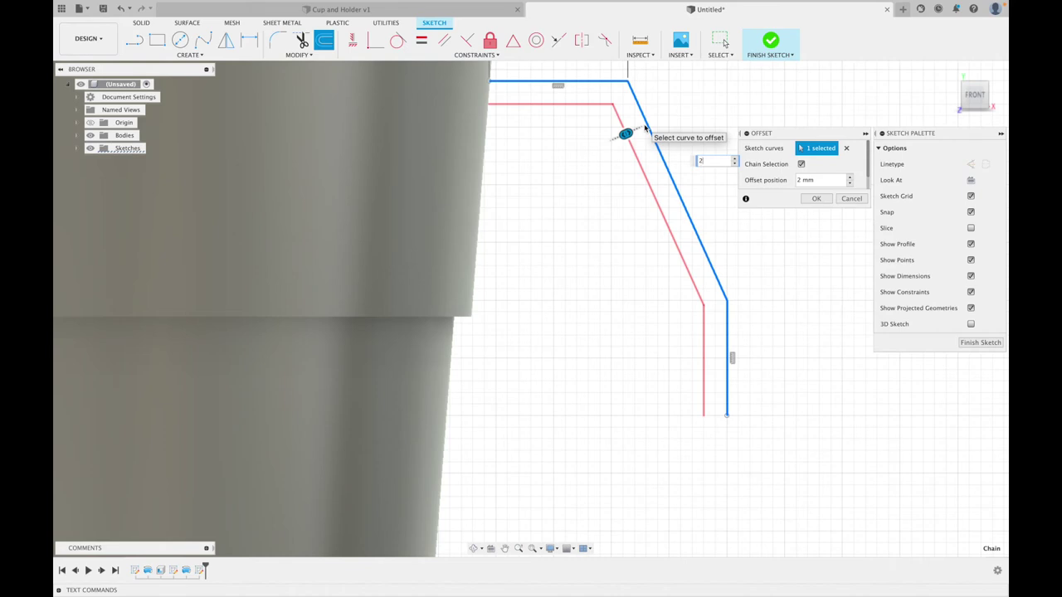
key("Return")
scroll(476, 104, "up", 5)
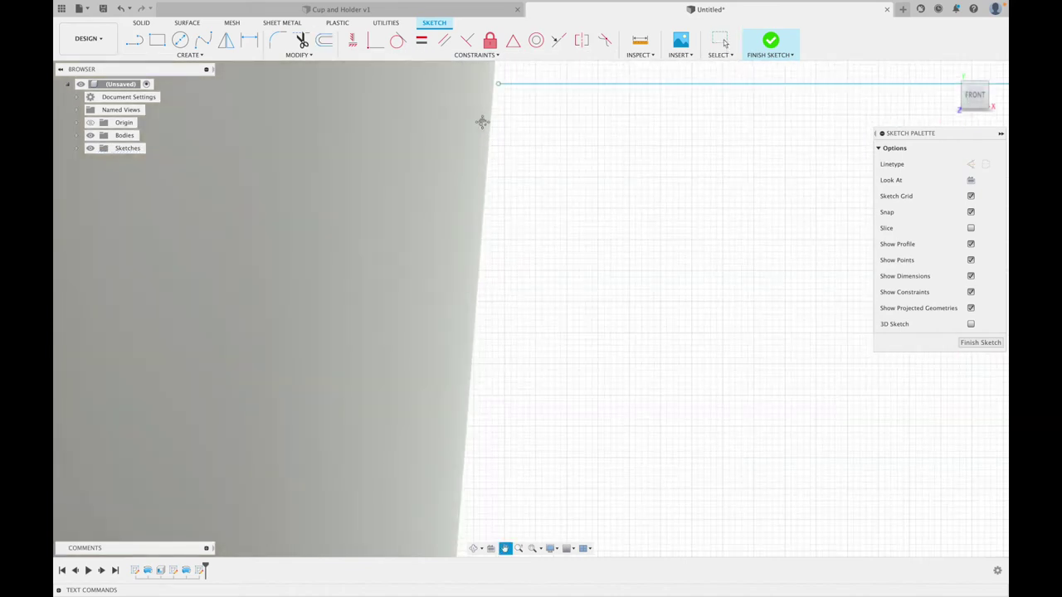
mouse_move(483, 119)
middle_mouse_down()
mouse_move(581, 206)
mouse_move(510, 201)
middle_mouse_up()
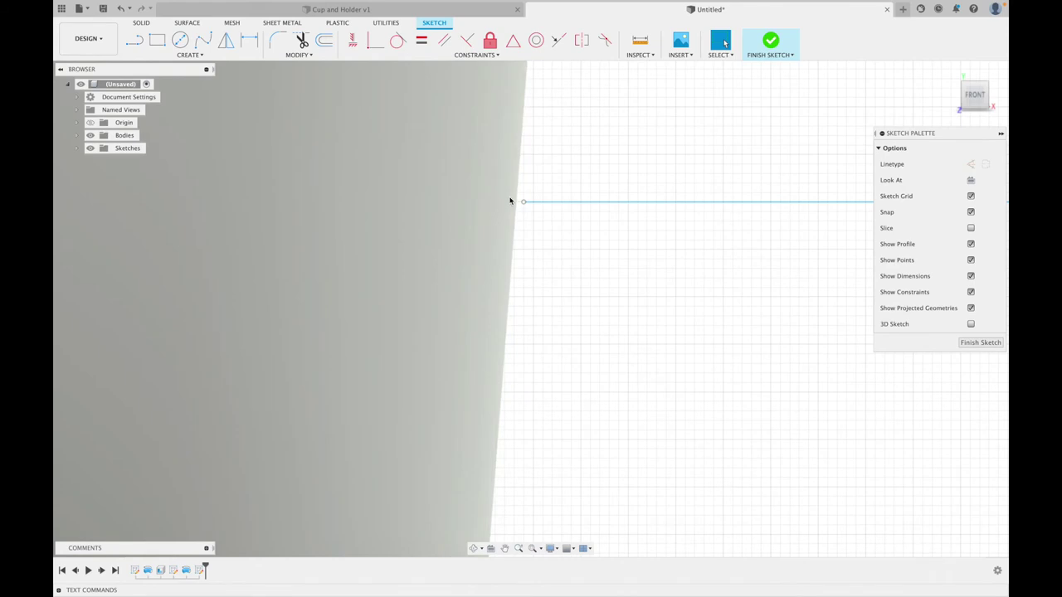
left_click(514, 203)
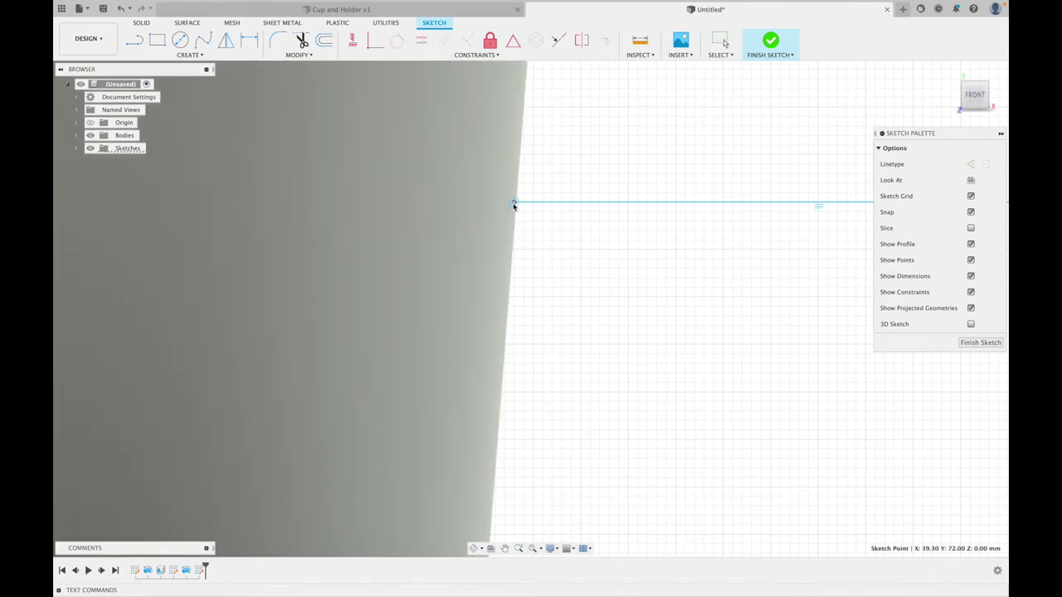
key("Escape")
key("ctrl+z")
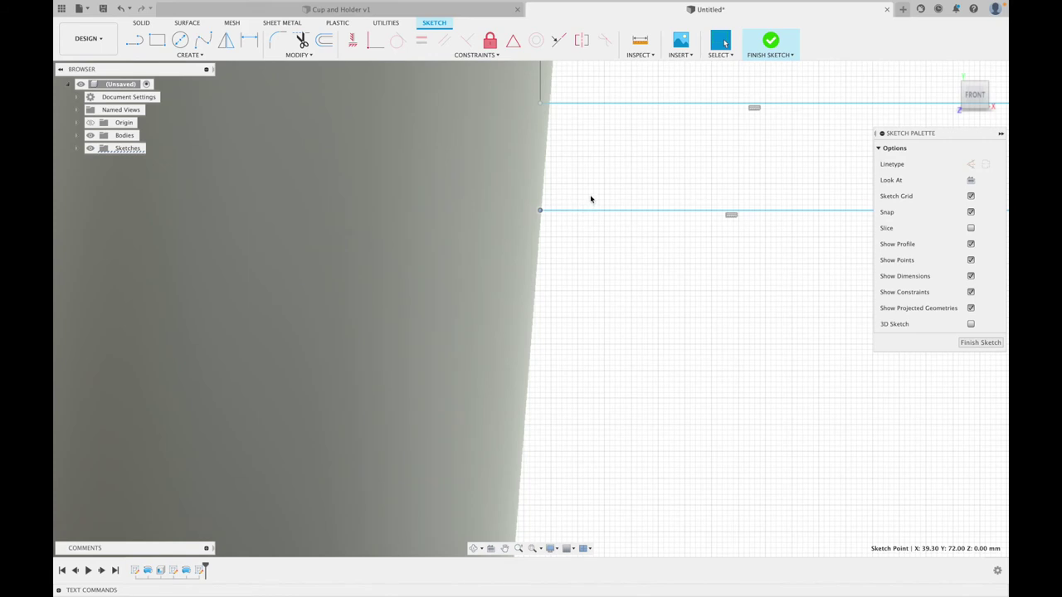
Cap the open ends of the offset strip with lines to close the profile, then finish the sketch
key("l")
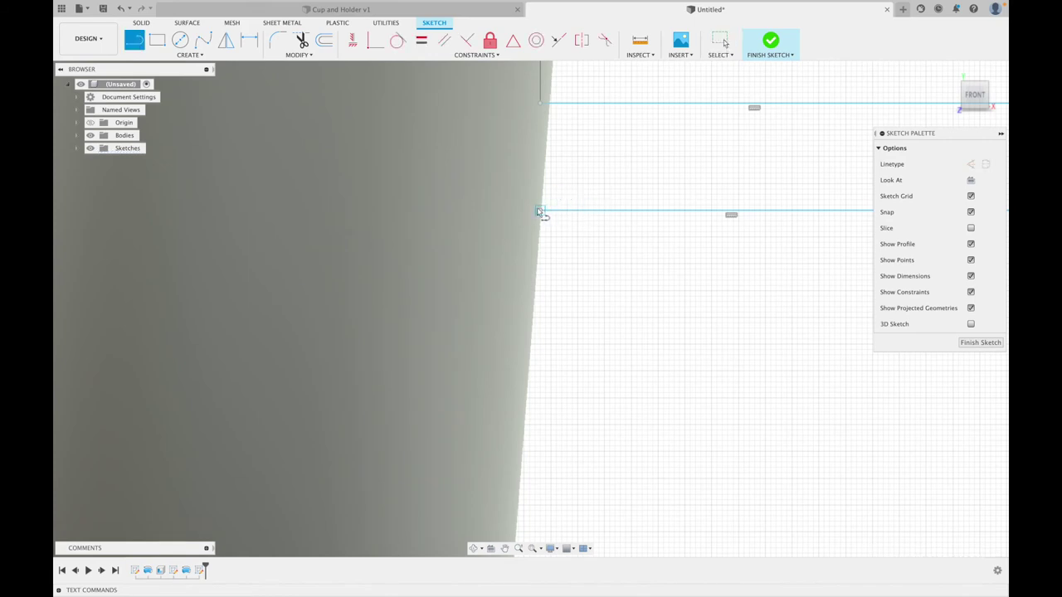
left_click(539, 211)
key("Escape")
mouse_move(588, 177)
middle_mouse_down()
mouse_move(616, 227)
mouse_move(788, 301)
mouse_move(448, 25)
middle_mouse_up()
middle_click_drag(742, 455, 683, 218)
key("l")
scroll(640, 240, "up", 3)
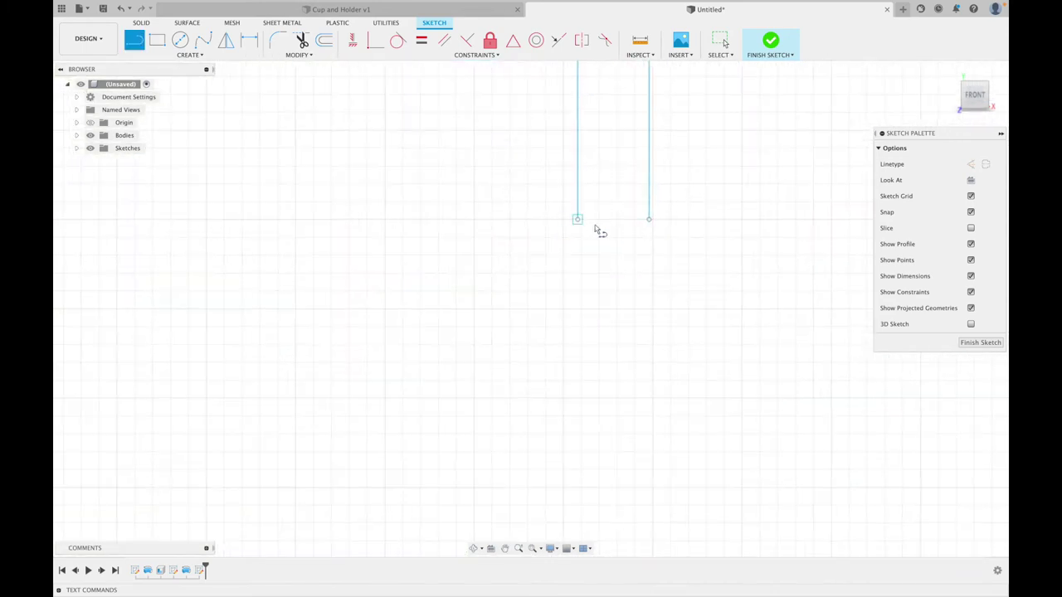
left_click(579, 221)
left_click(648, 220)
key("Escape")
scroll(592, 207, "down", 3)
middle_click_drag(600, 218, 610, 487)
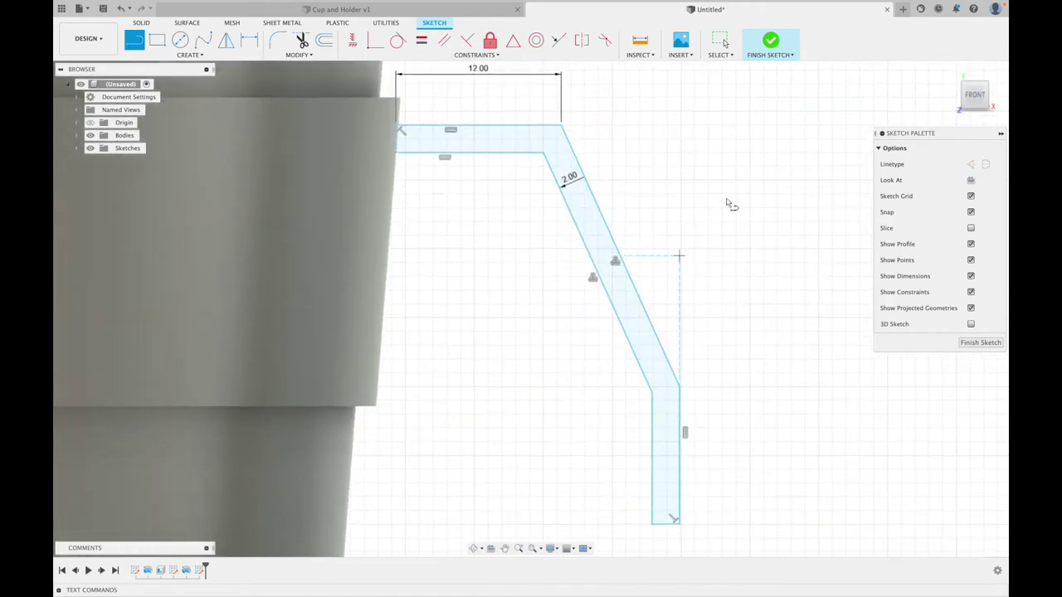
left_click(772, 41)
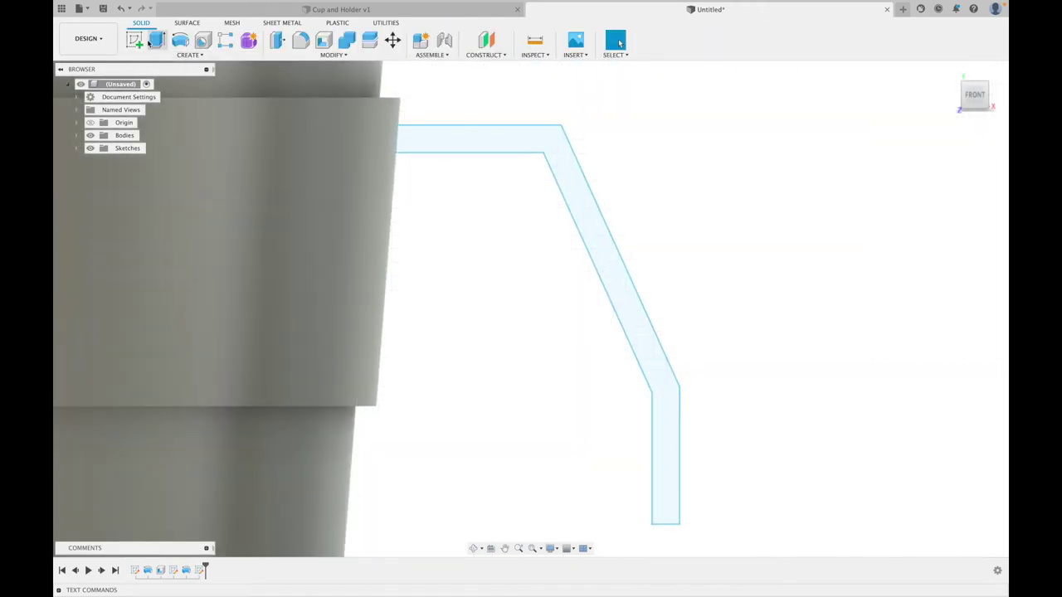
Start a revolve of the handle profile about the vertical origin axis
left_click(189, 55)
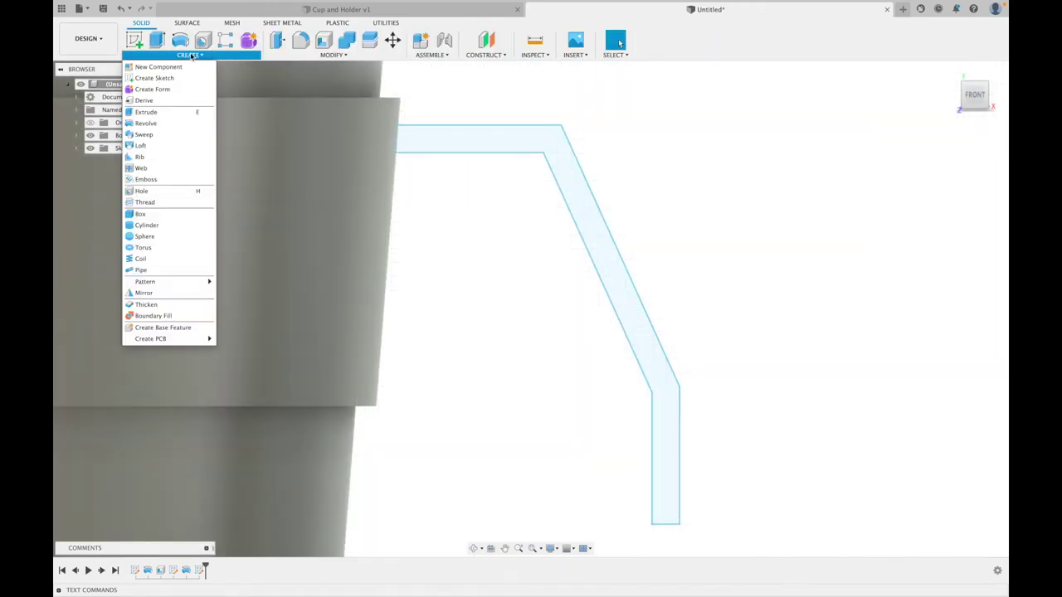
left_click(153, 125)
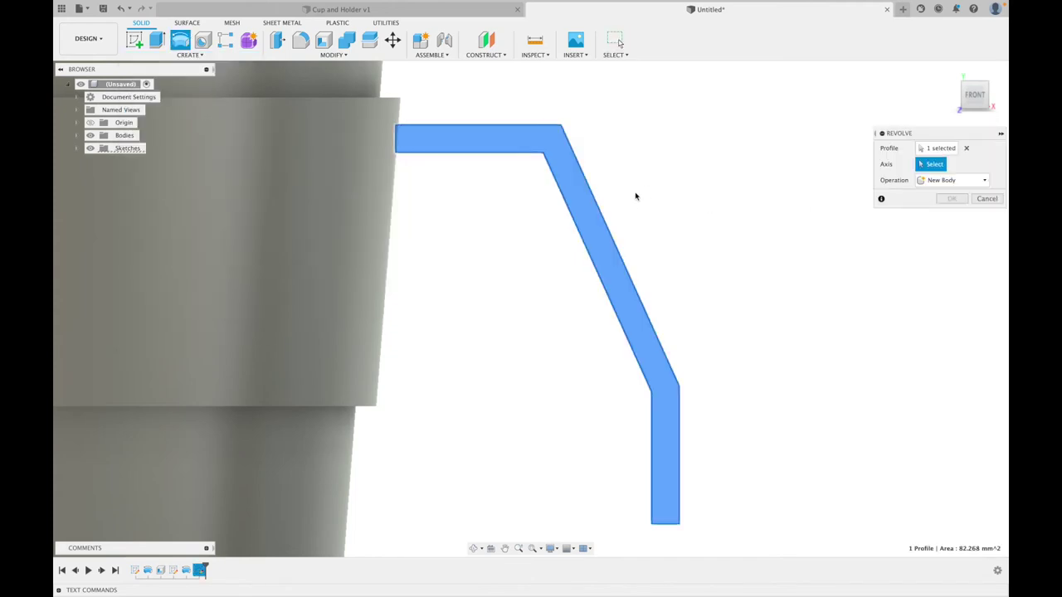
scroll(367, 266, "down", 5)
middle_click_drag(282, 355, 651, 128)
left_click(90, 136)
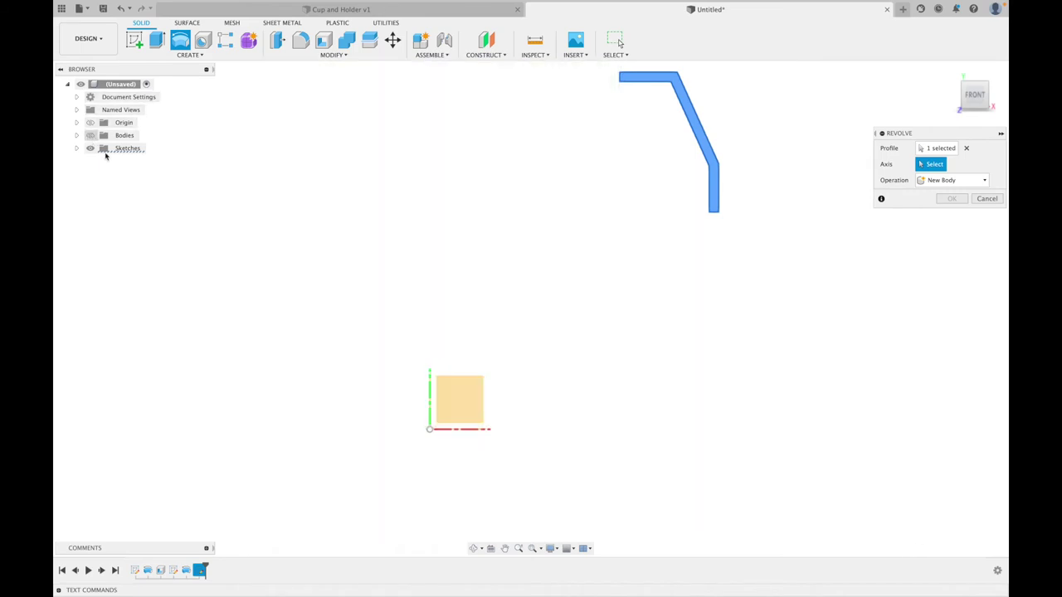
left_click(429, 399)
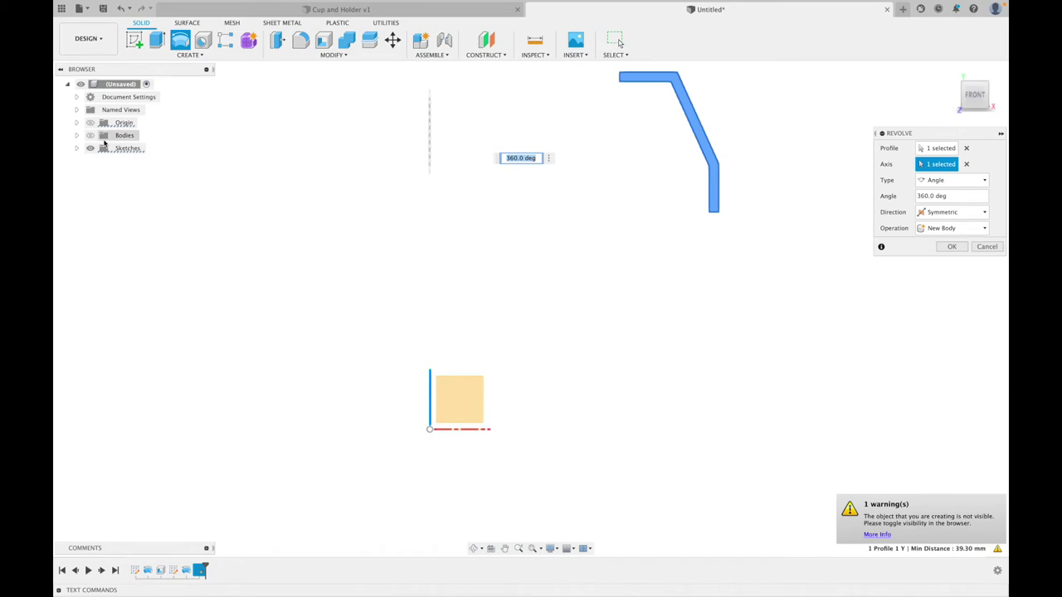
left_click(90, 135)
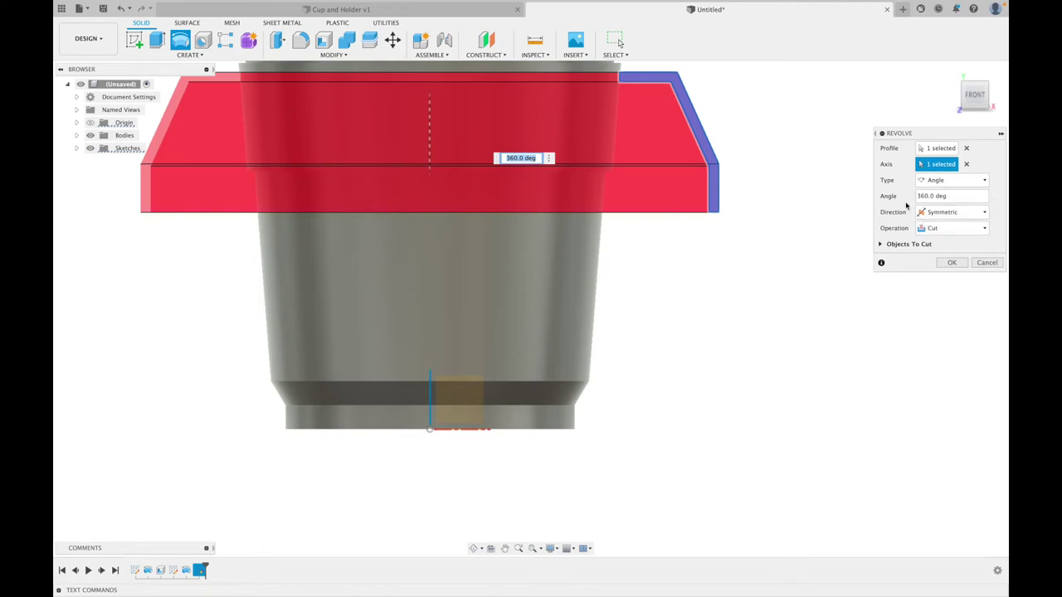
Revolve it symmetrically by 15 degrees, joining it to the cup body
key("Tab")
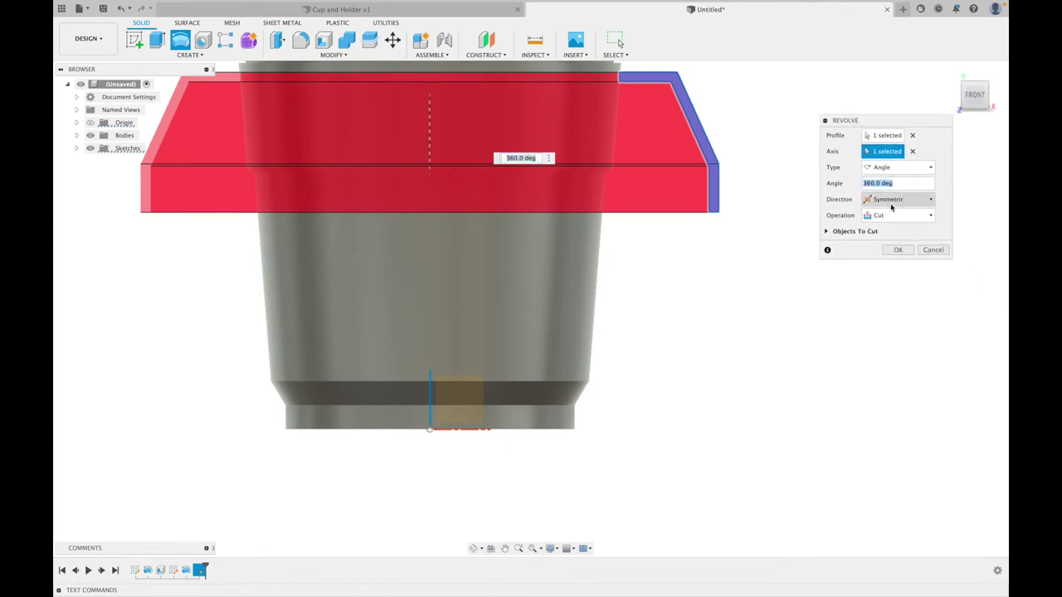
left_click(931, 200)
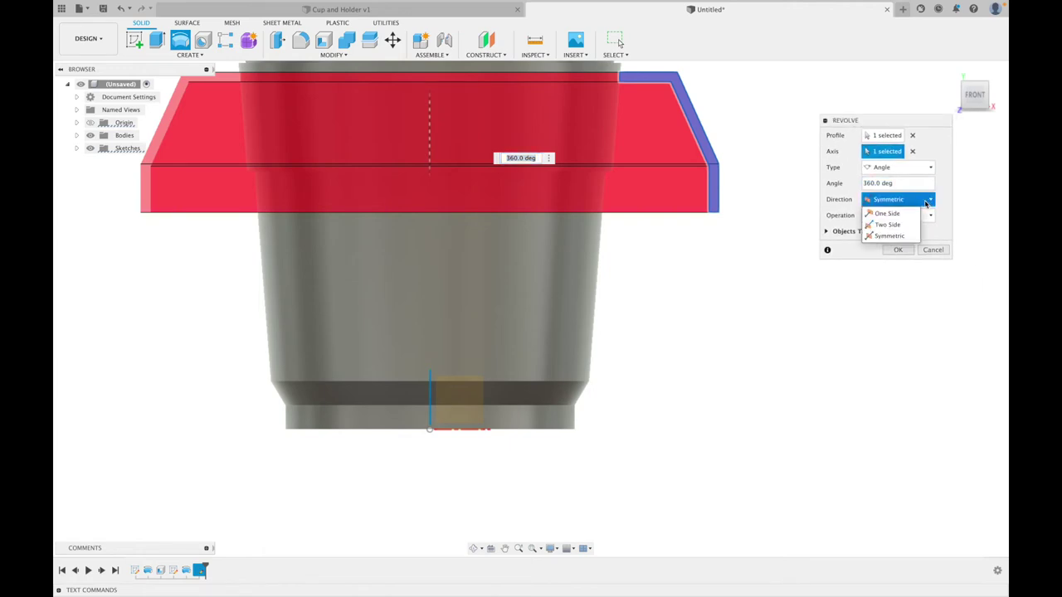
left_click(888, 235)
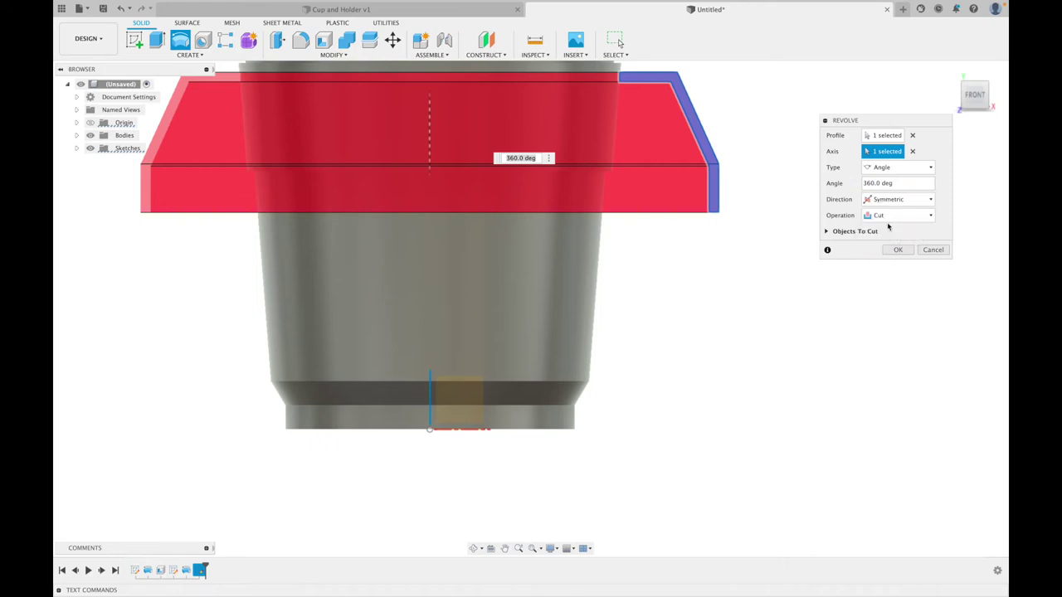
left_click(872, 184)
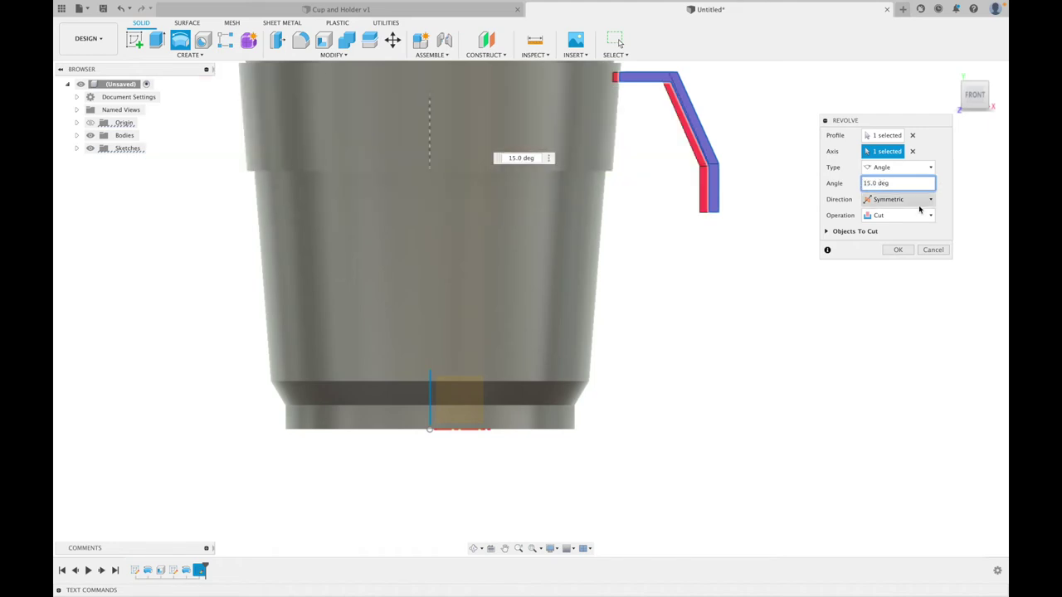
left_click(869, 217)
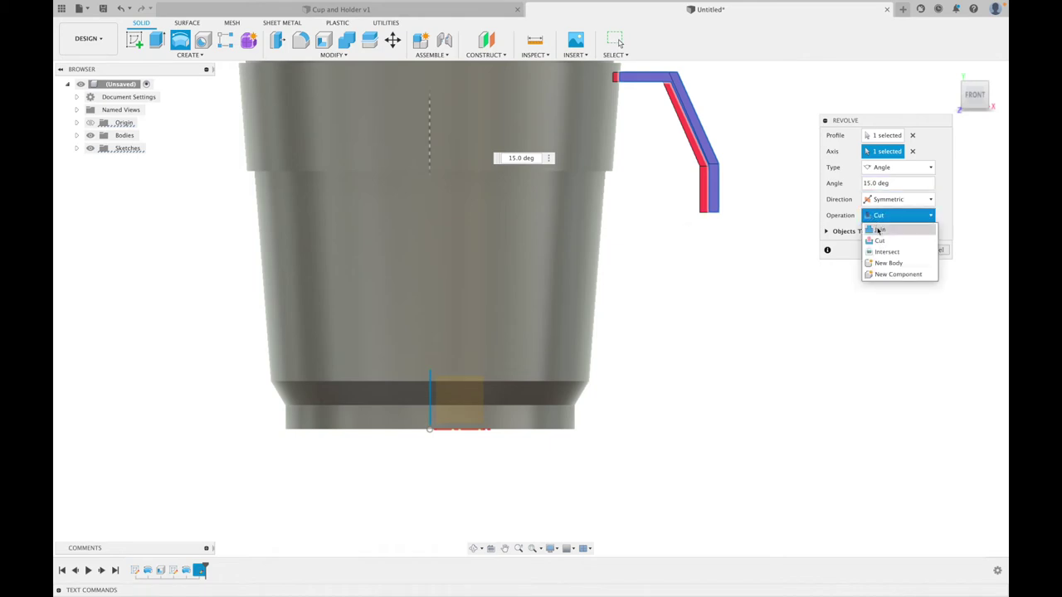
left_click(873, 229)
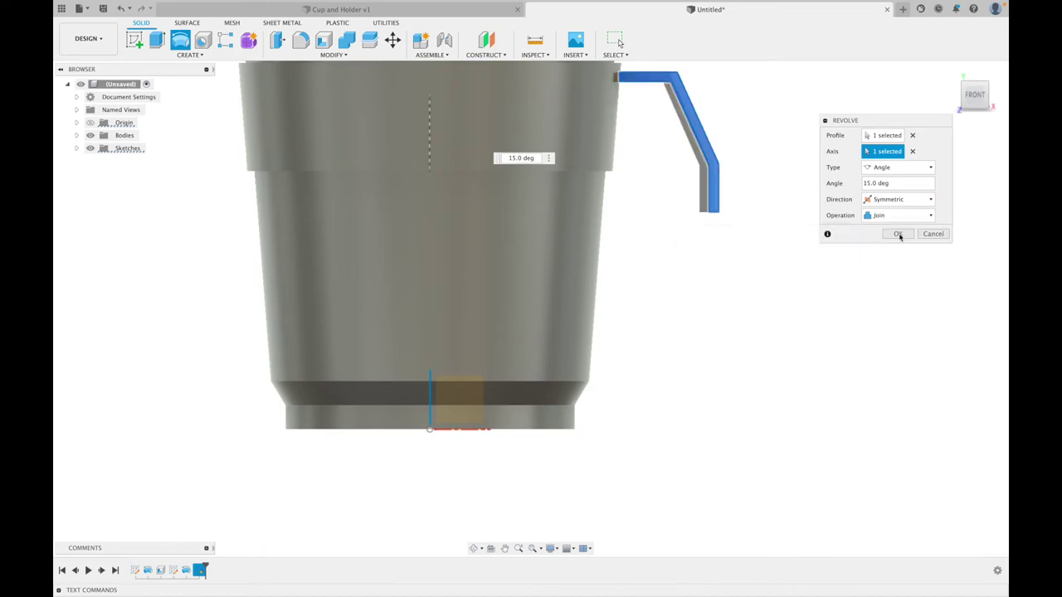
left_click(899, 235)
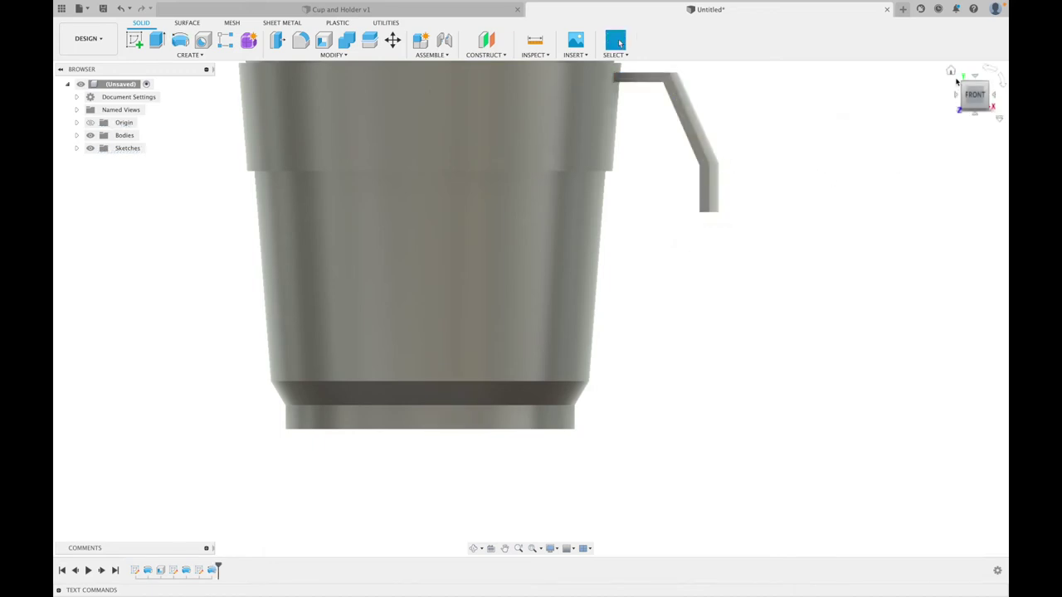
left_click(951, 73)
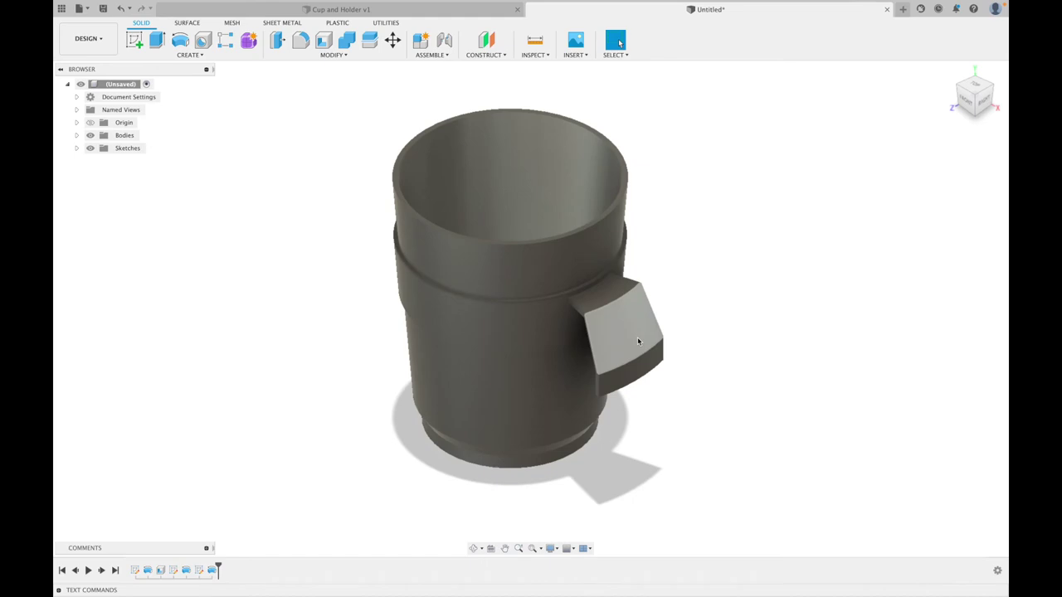
scroll(592, 292, "up", 5)
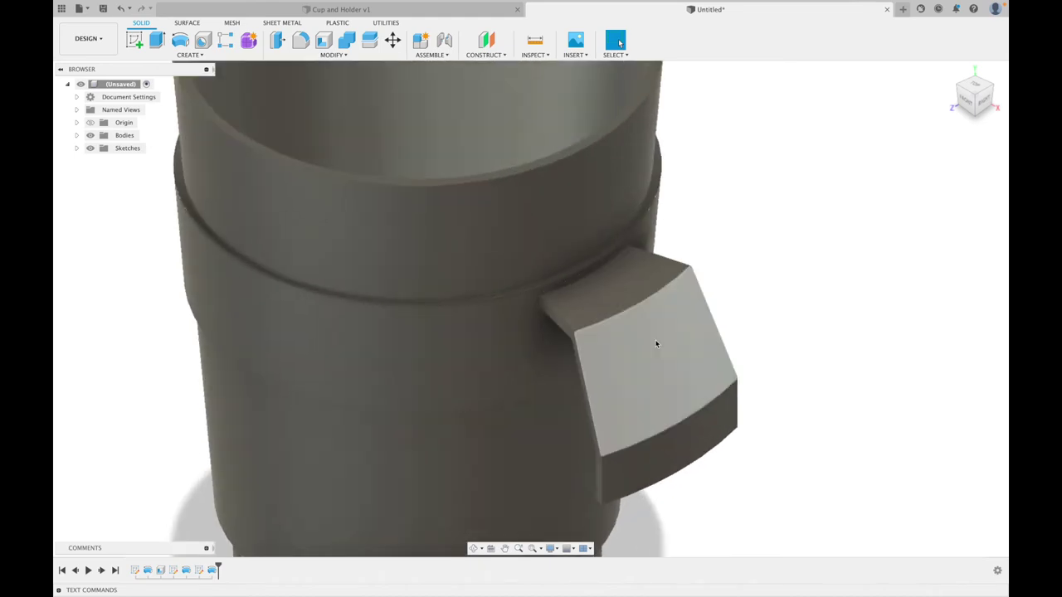
middle_click_drag(745, 365, 752, 343, "shift")
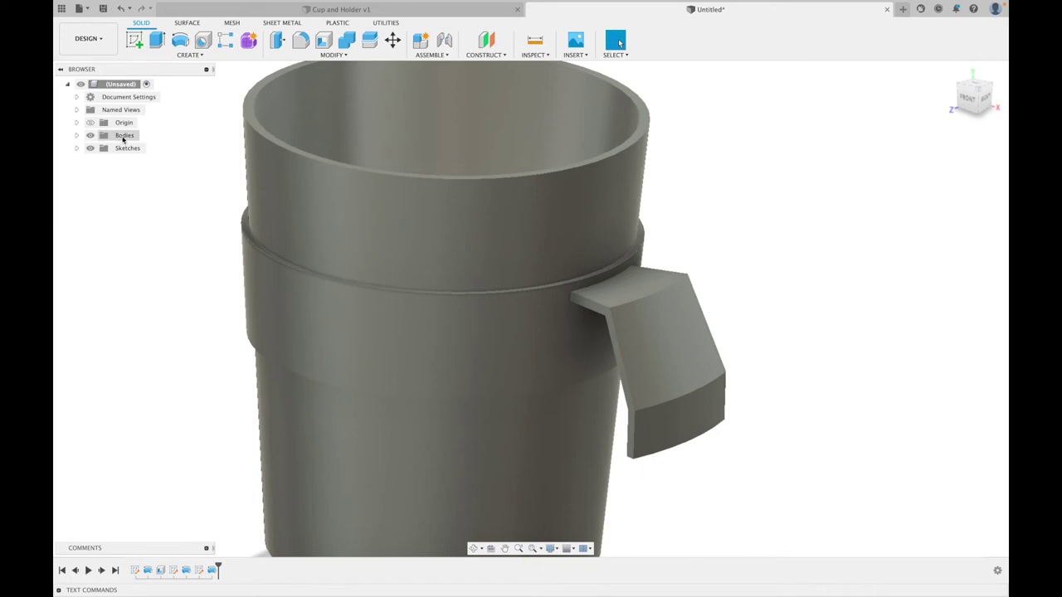
Create components from the bodies and name the first one 'cup'
right_click(123, 139)
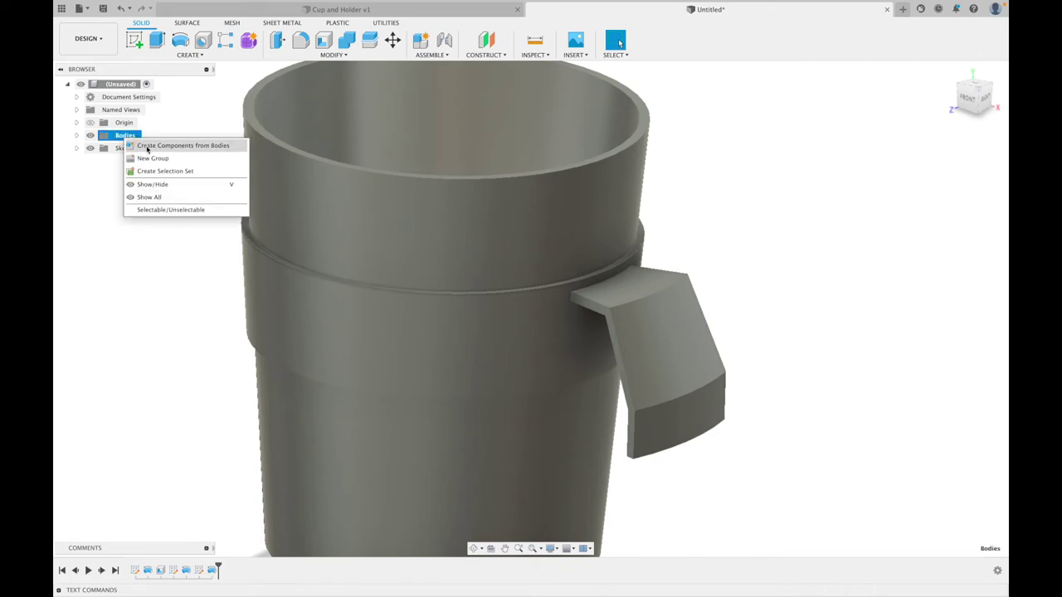
left_click(148, 147)
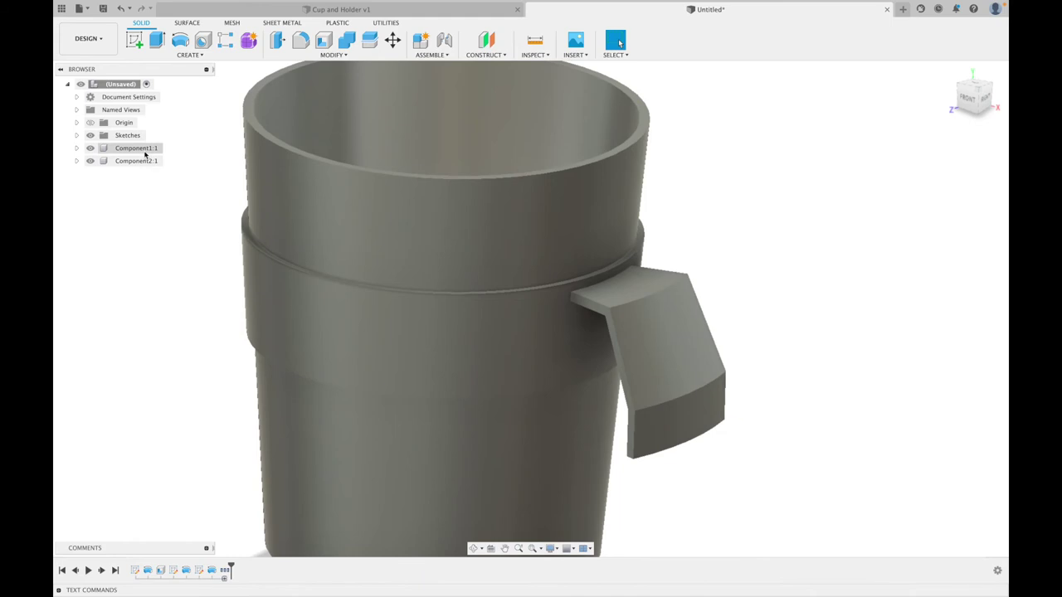
double_click(146, 149)
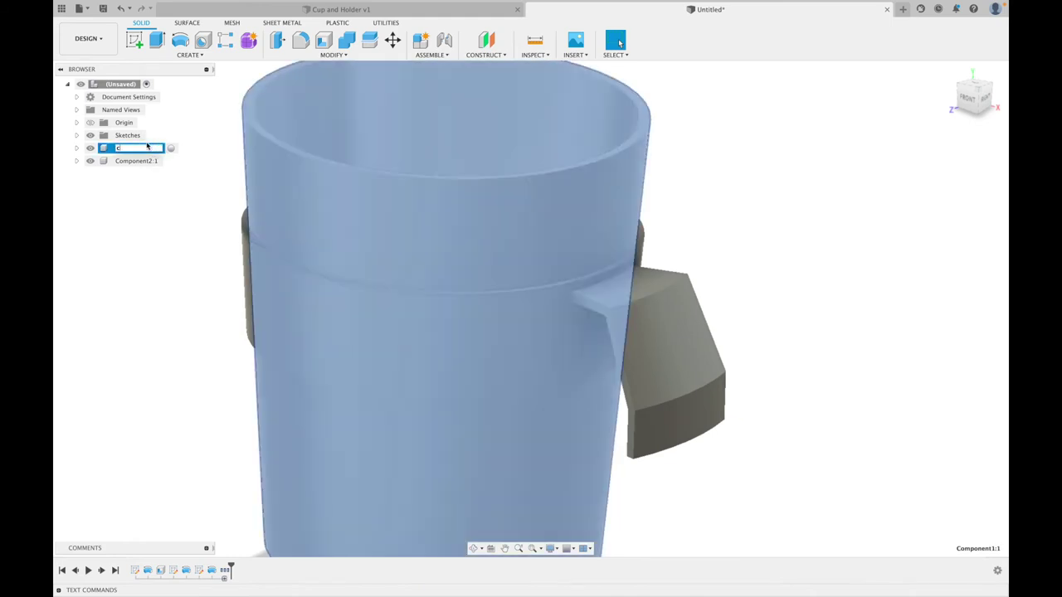
key("Return")
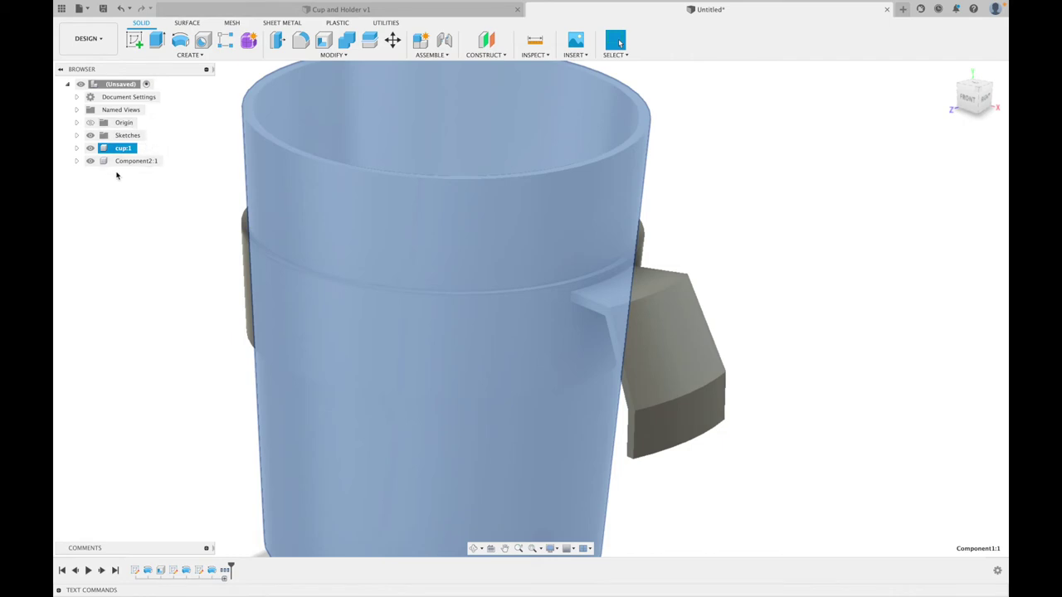
Rename the second component 'Holder' and make it the active component
left_click(125, 162)
double_click(129, 161)
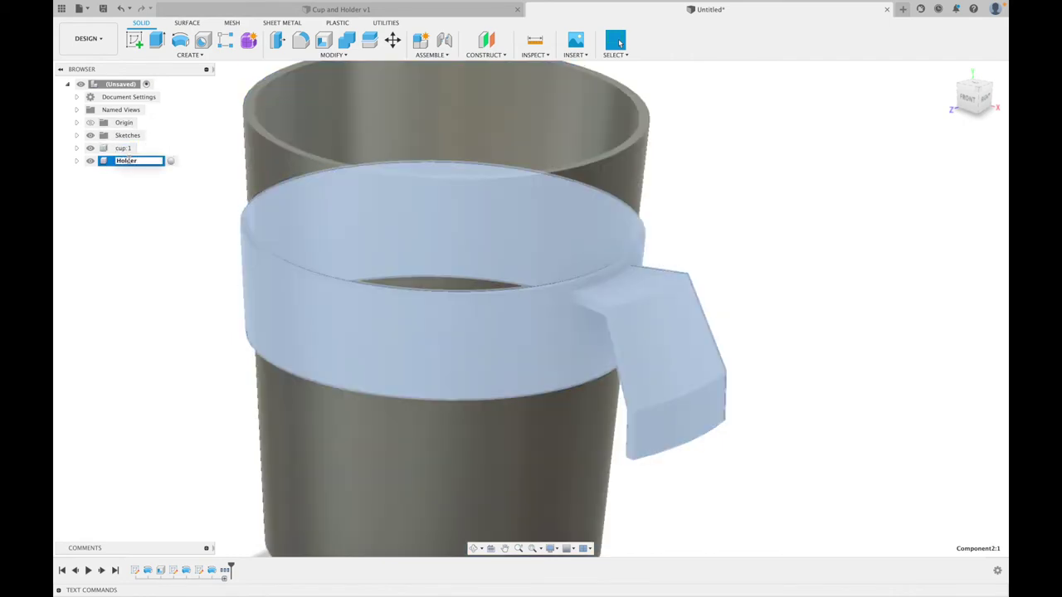
type("Holder")
key("Return")
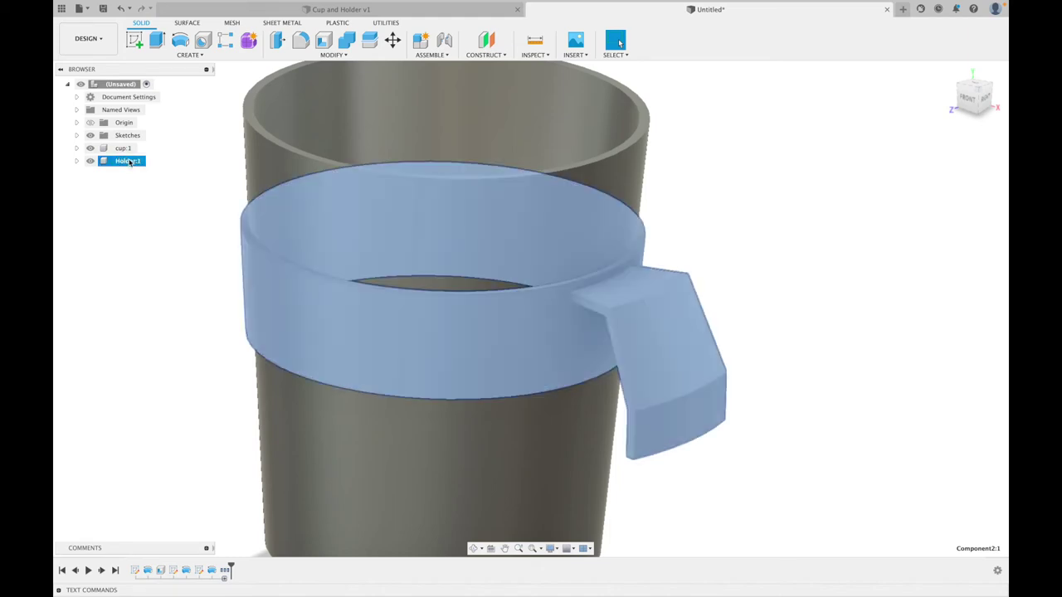
left_click(874, 215)
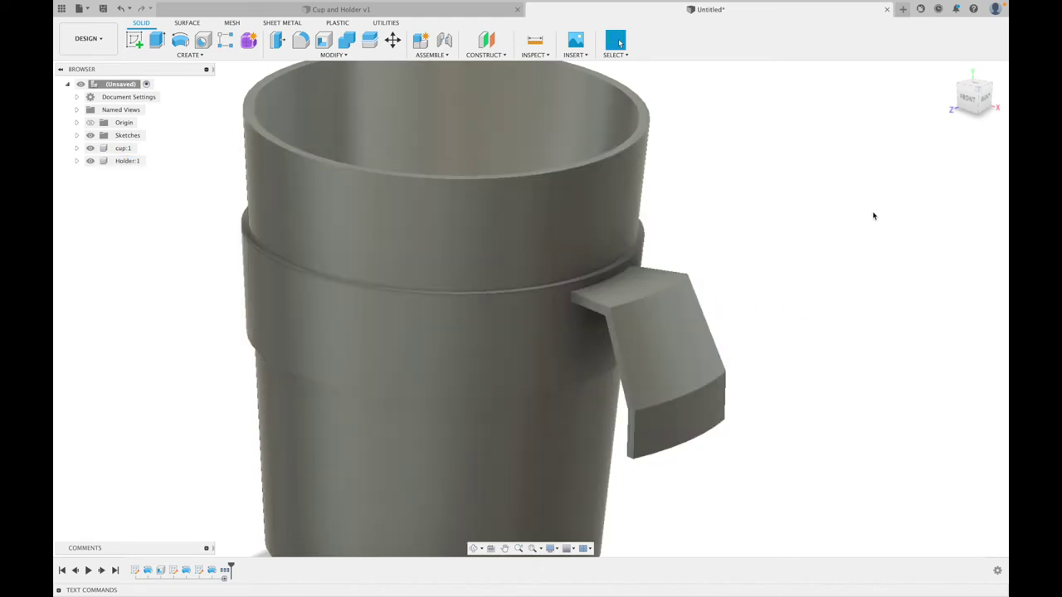
left_click(152, 162)
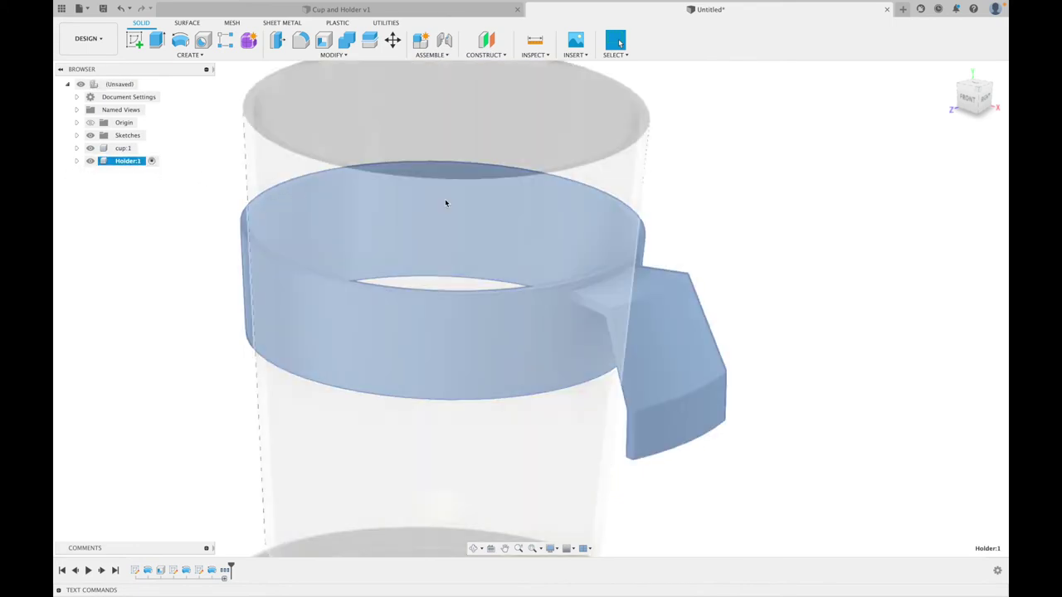
left_click(788, 195)
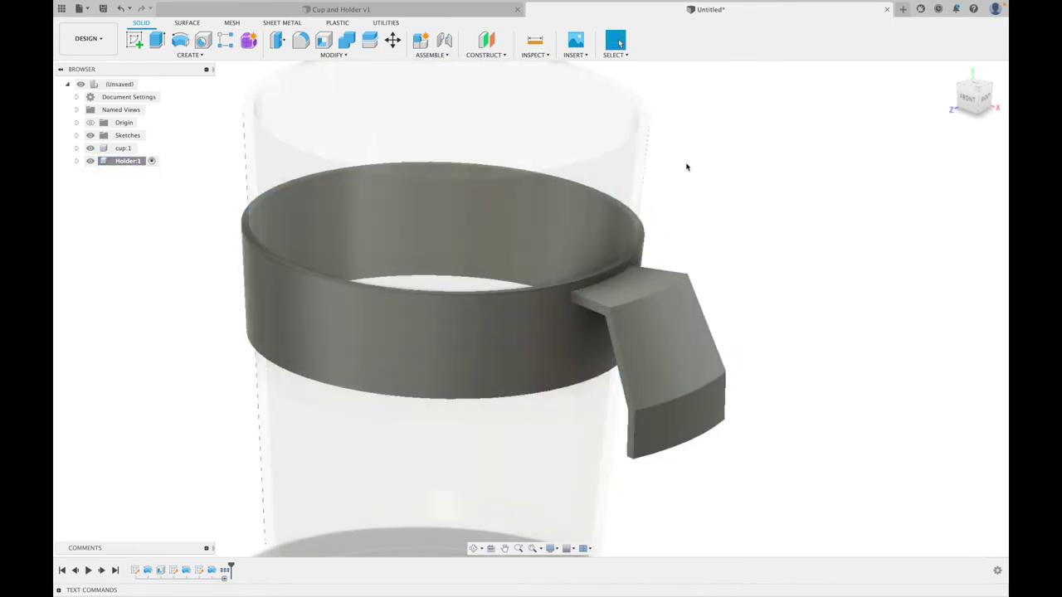
Fillet the edge where the holder's handle meets the ring
left_click(304, 43)
scroll(603, 284, "up", 5)
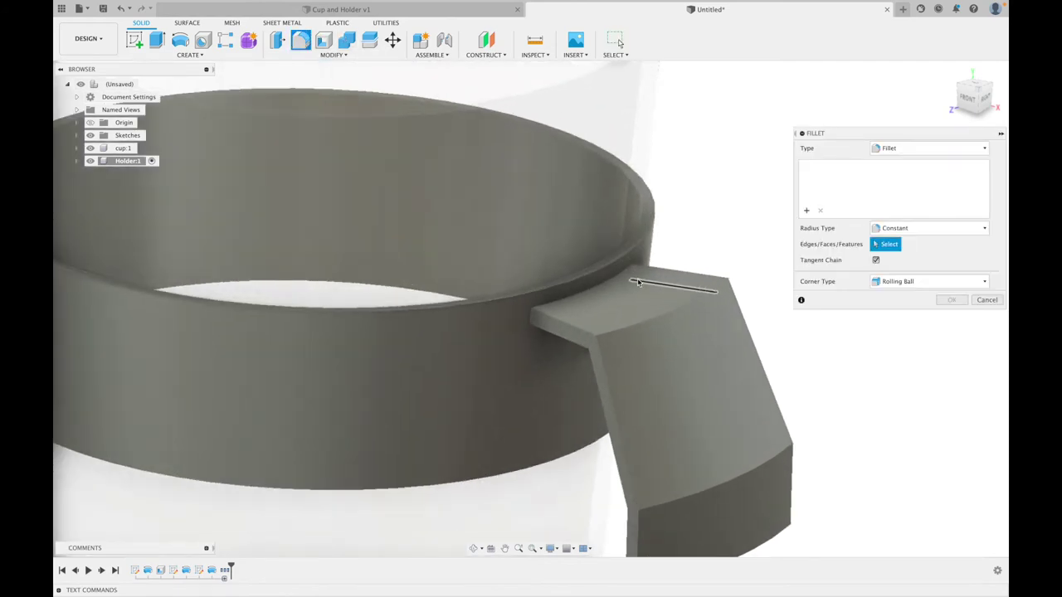
left_click(603, 283)
scroll(596, 282, "up", 2)
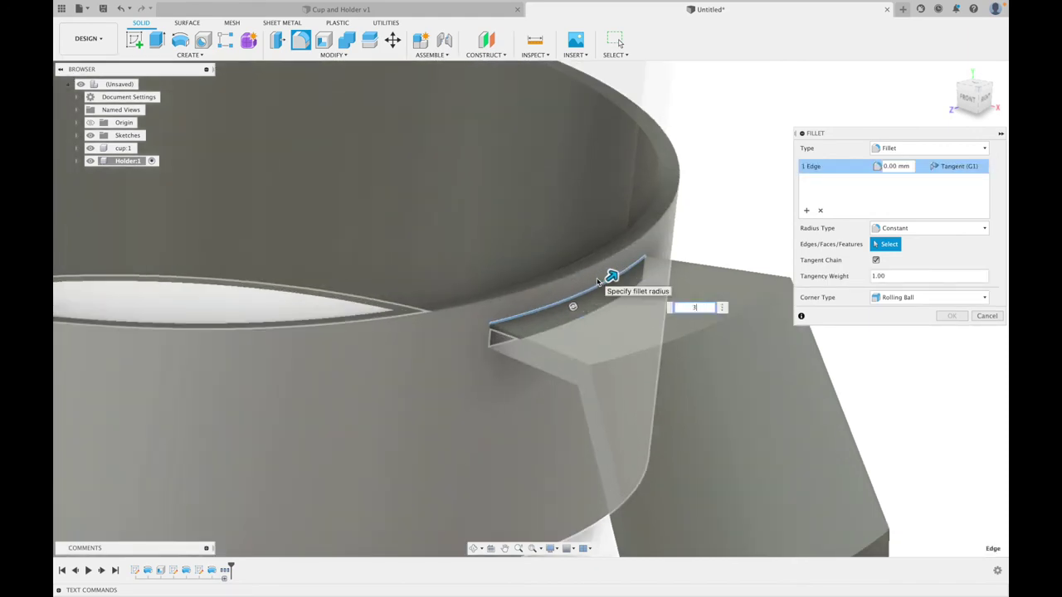
key("Return")
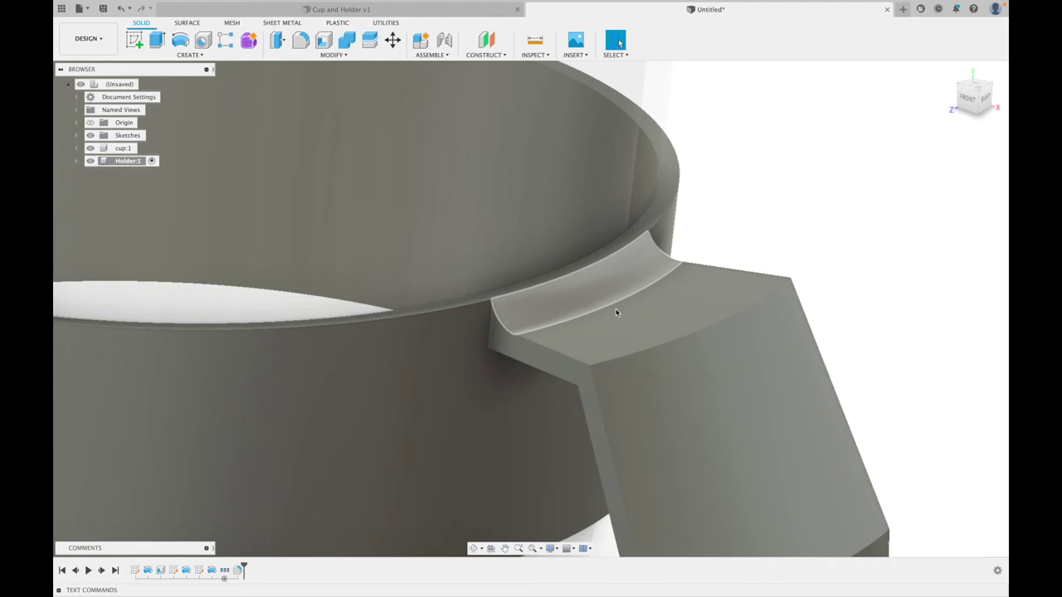
middle_click_drag(636, 315, 611, 209, "shift")
Round the lower arm-to-band edge with a 3 mm fillet
key("f")
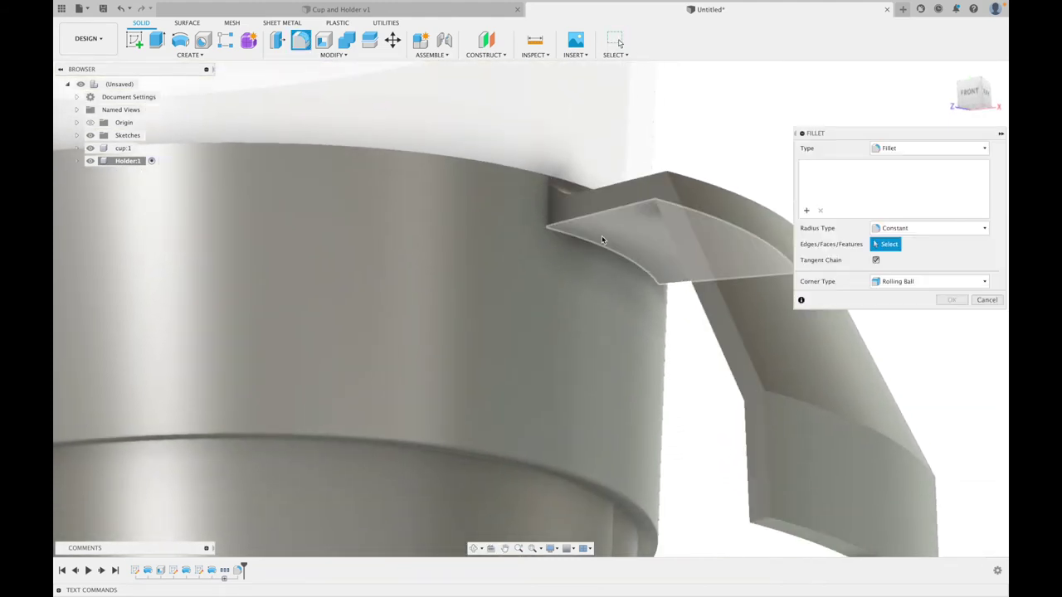
left_click(602, 249)
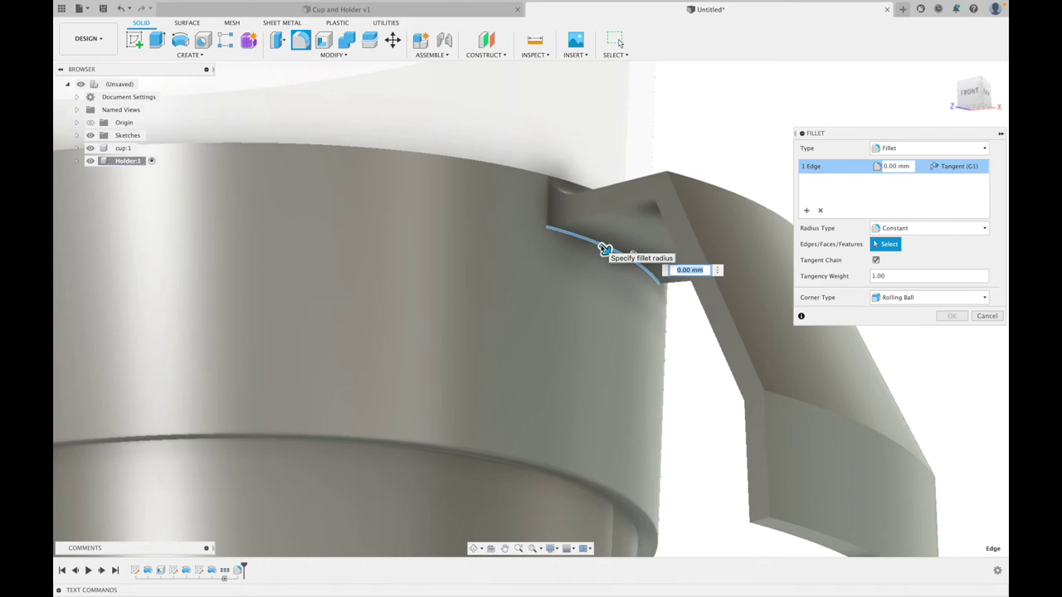
key("Return")
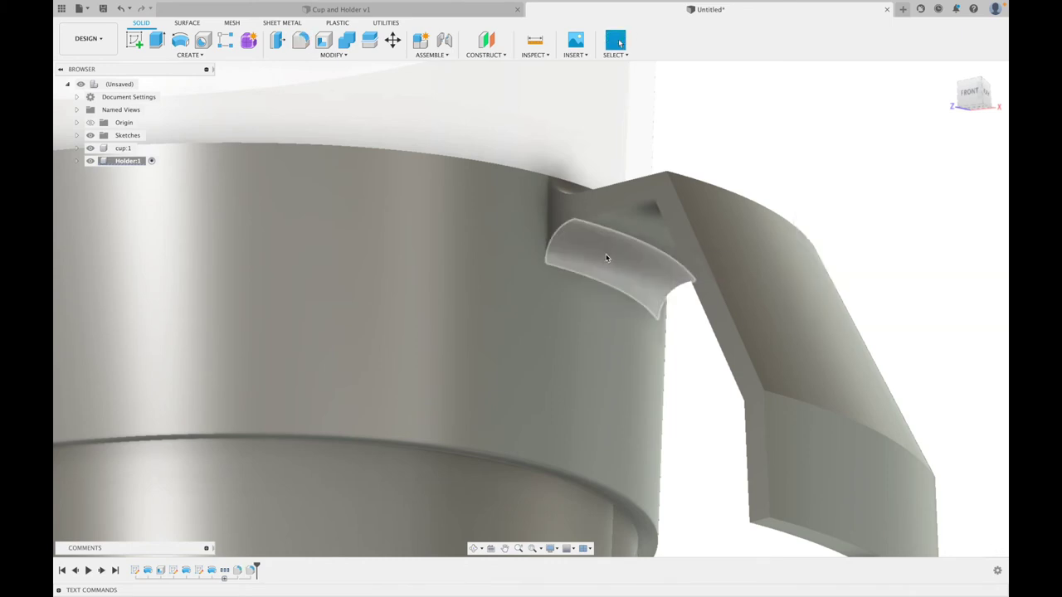
middle_click_drag(854, 230, 839, 250, "shift")
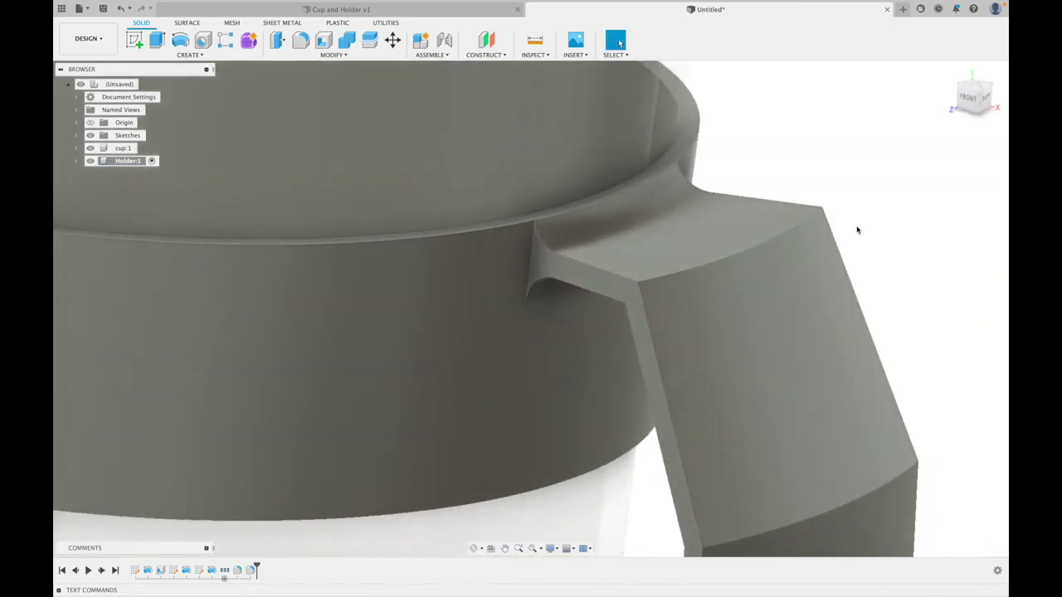
Fillet the arm's top edge and the handle's inner bend edge at 5 mm
key("f")
left_click(751, 255)
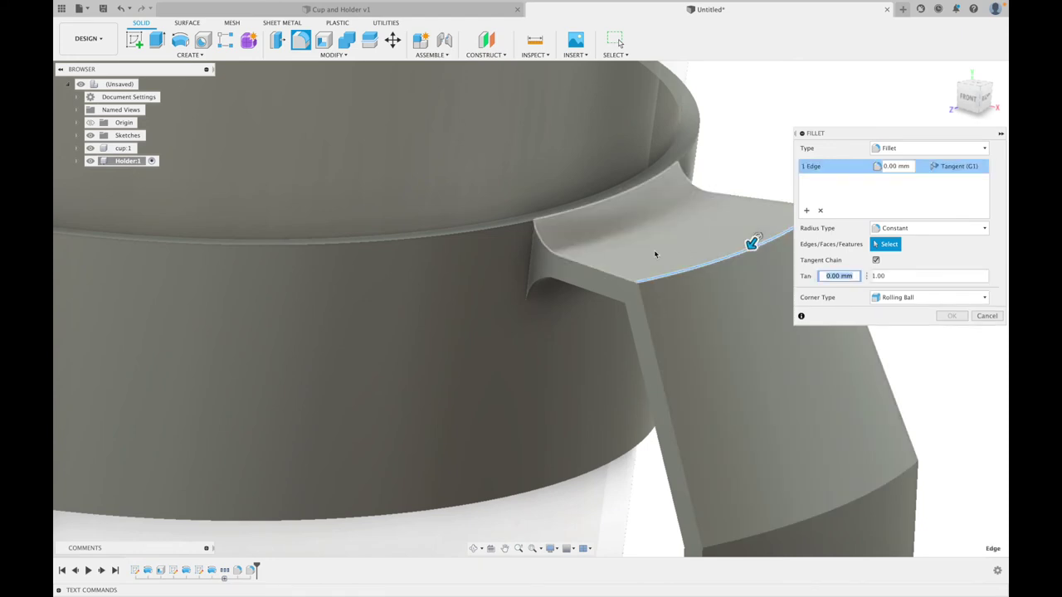
mouse_move(641, 248)
middle_mouse_down("shift")
mouse_move(679, 215)
mouse_move(722, 263)
mouse_move(719, 249)
mouse_move(628, 234)
middle_mouse_up("shift")
left_click(623, 235)
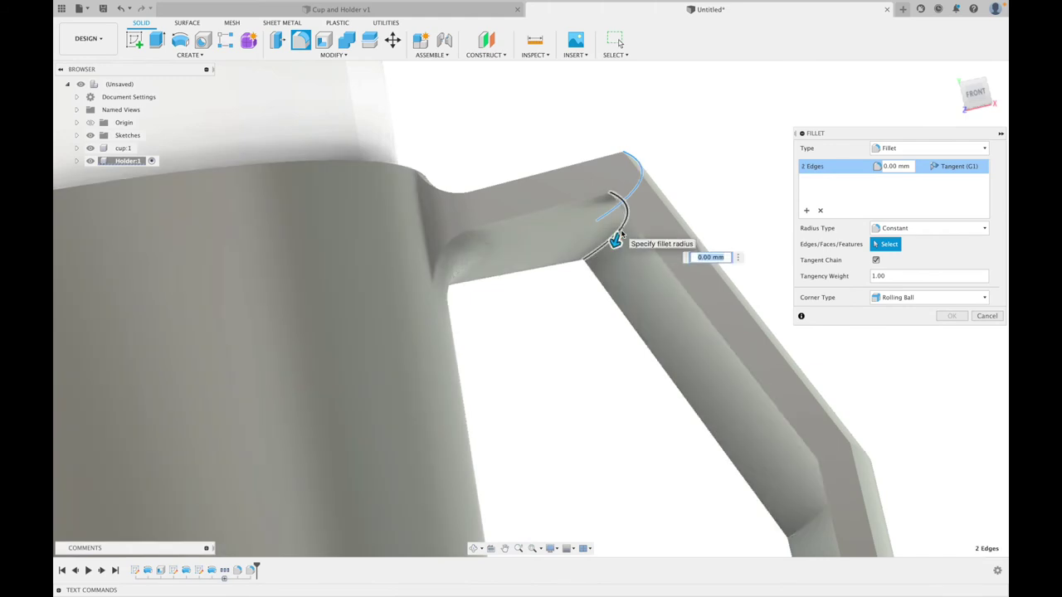
type("5")
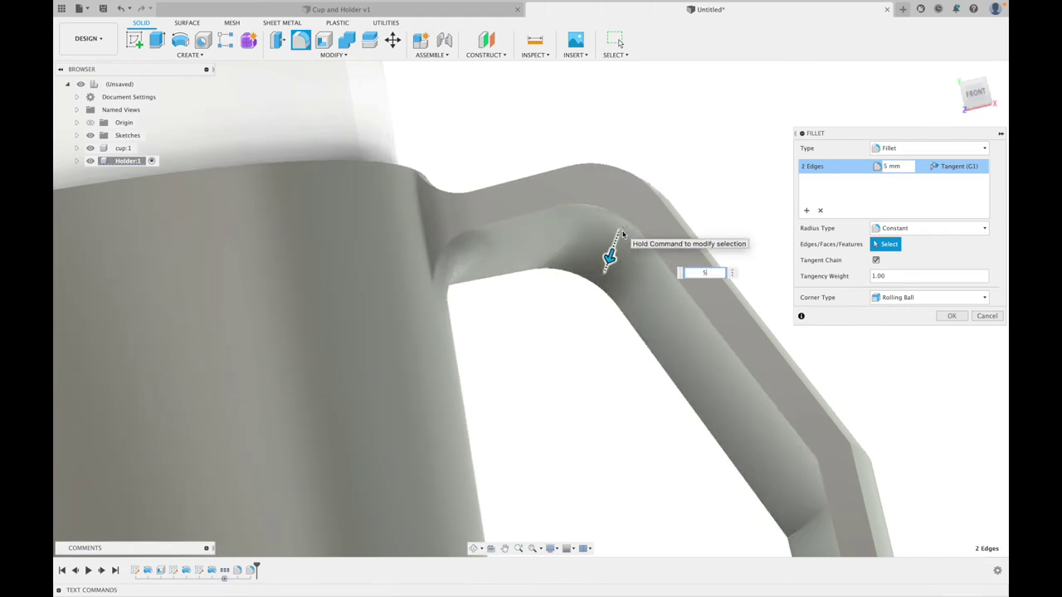
key("Return")
middle_click_drag(621, 258, 774, 242, "shift")
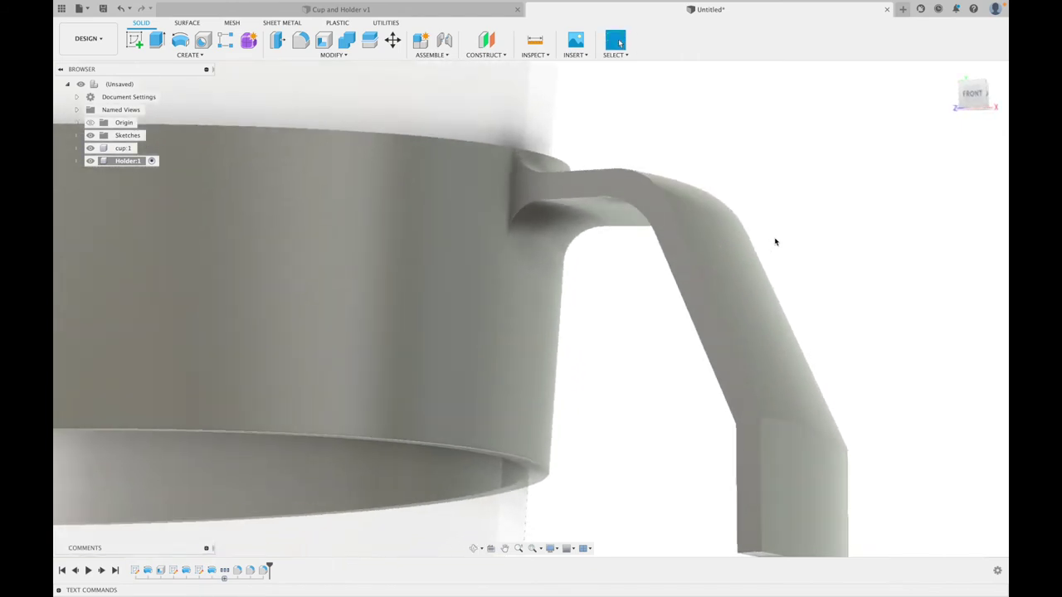
Apply a 5 mm fillet to the two edges of the handle's lower bend
key("f")
left_click(776, 423)
middle_click_drag(625, 285, 716, 415, "shift")
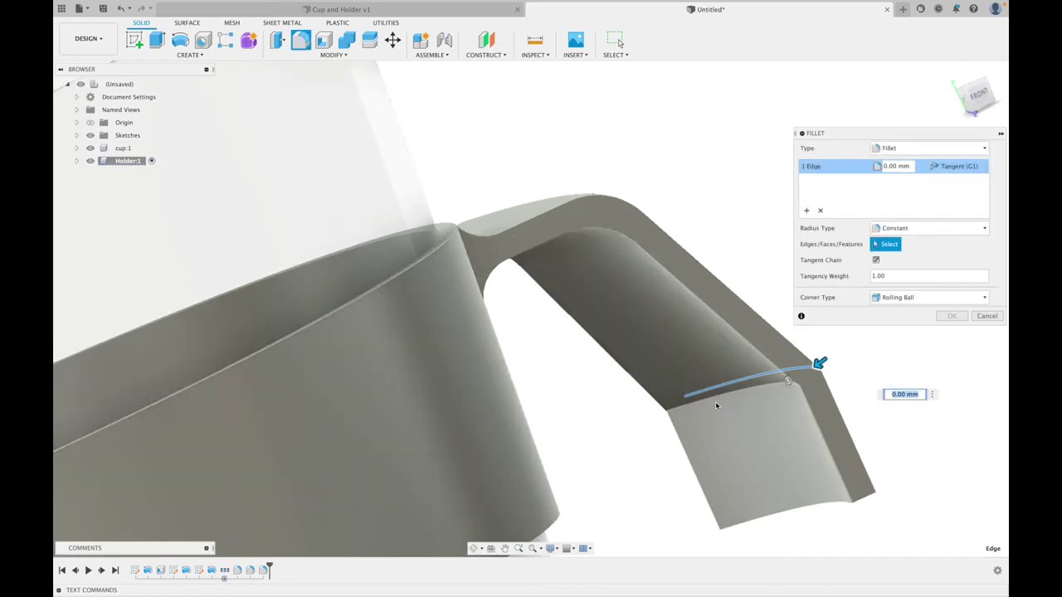
left_click(716, 405)
scroll(878, 418, "down", 5)
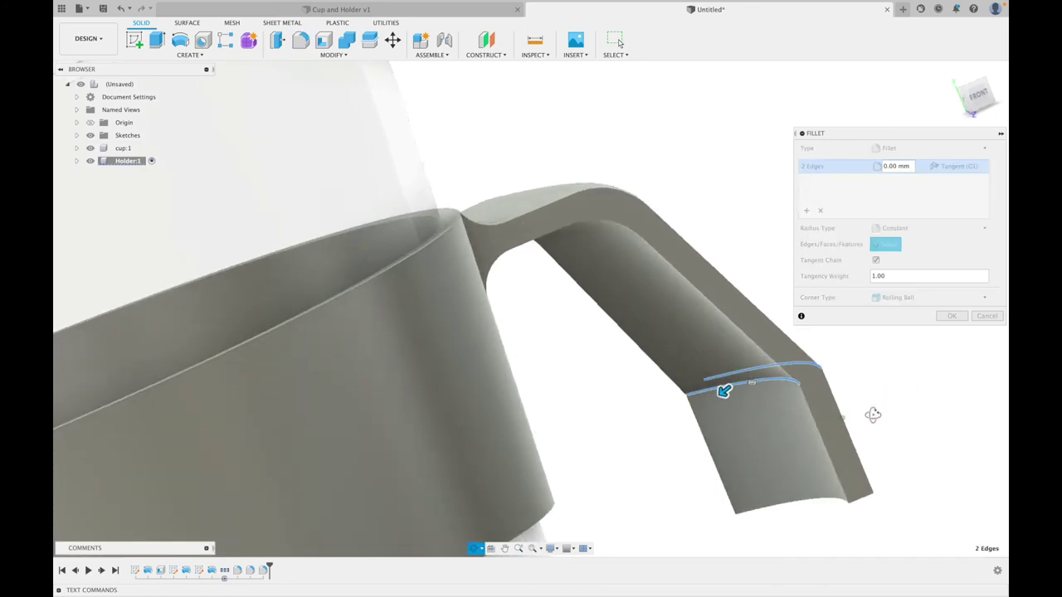
type("5")
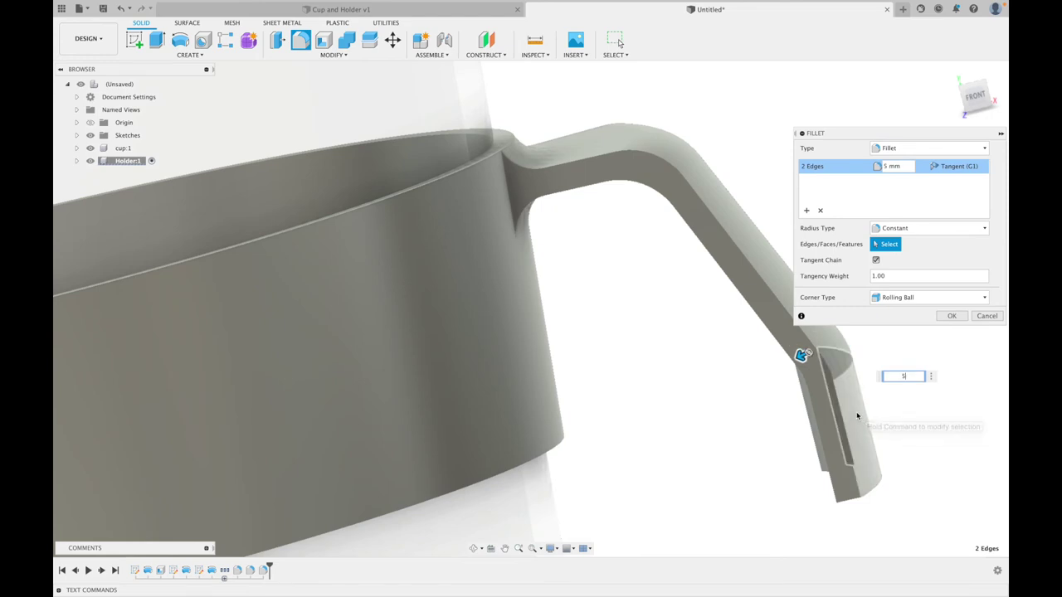
key("Return")
middle_click_drag(880, 384, 771, 232, "shift")
Fillet the handle's inside corner and bottom edges at 5 mm
key("f")
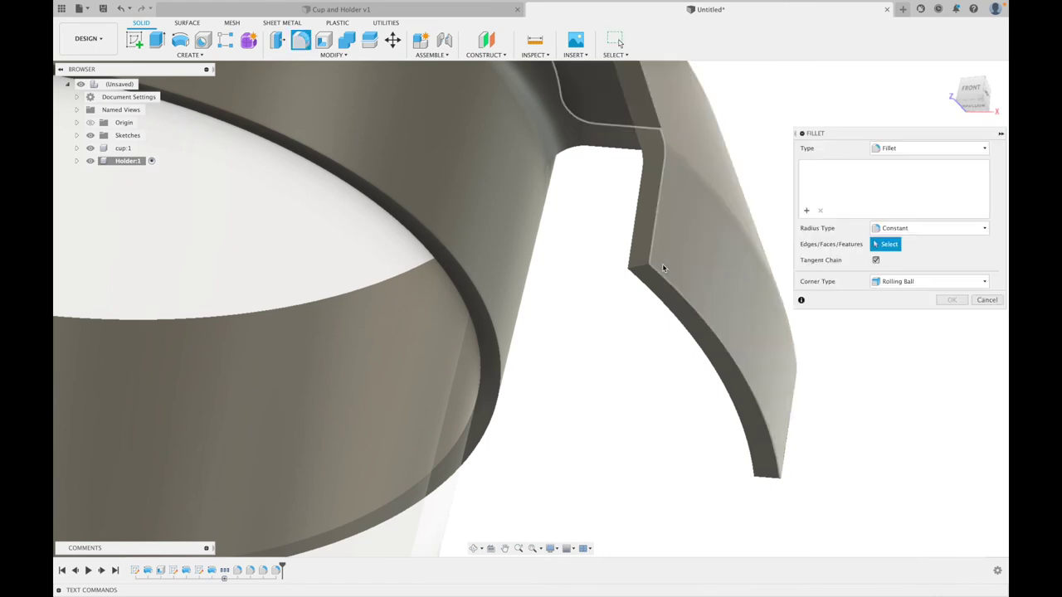
left_click(639, 266)
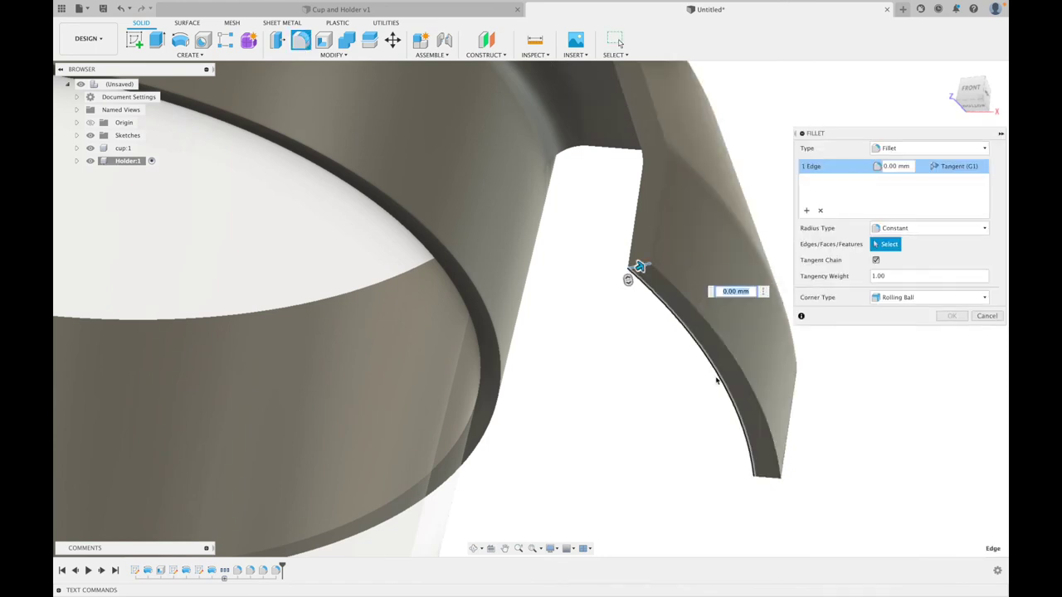
left_click(767, 480)
middle_click_drag(820, 451, 680, 274, "shift")
mouse_move(673, 212)
middle_mouse_down("shift")
mouse_move(645, 182)
mouse_move(662, 195)
middle_mouse_up("shift")
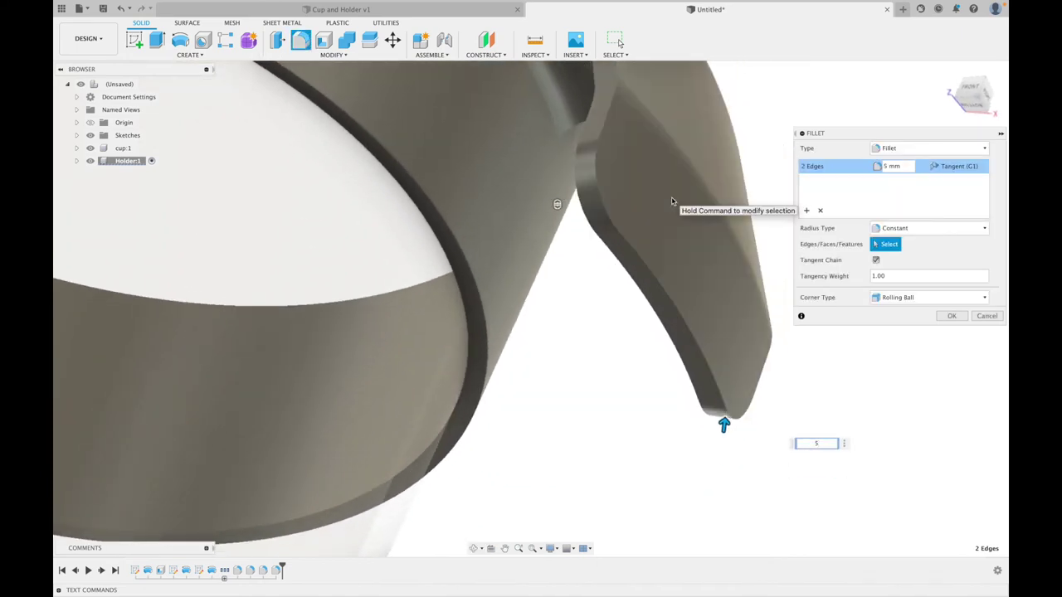
key("Return")
middle_click_drag(671, 197, 623, 237, "shift")
left_click(951, 73)
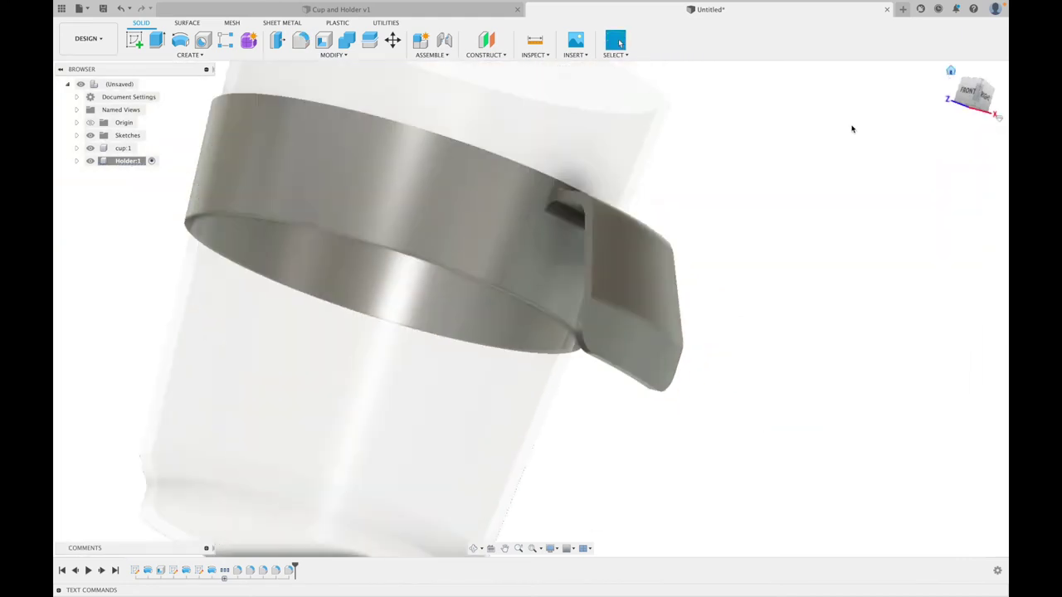
mouse_move(733, 338)
middle_mouse_down("shift")
mouse_move(725, 334)
mouse_move(738, 329)
middle_mouse_up("shift")
scroll(644, 292, "up", 5)
middle_click_drag(856, 315, 885, 230, "shift")
key("f")
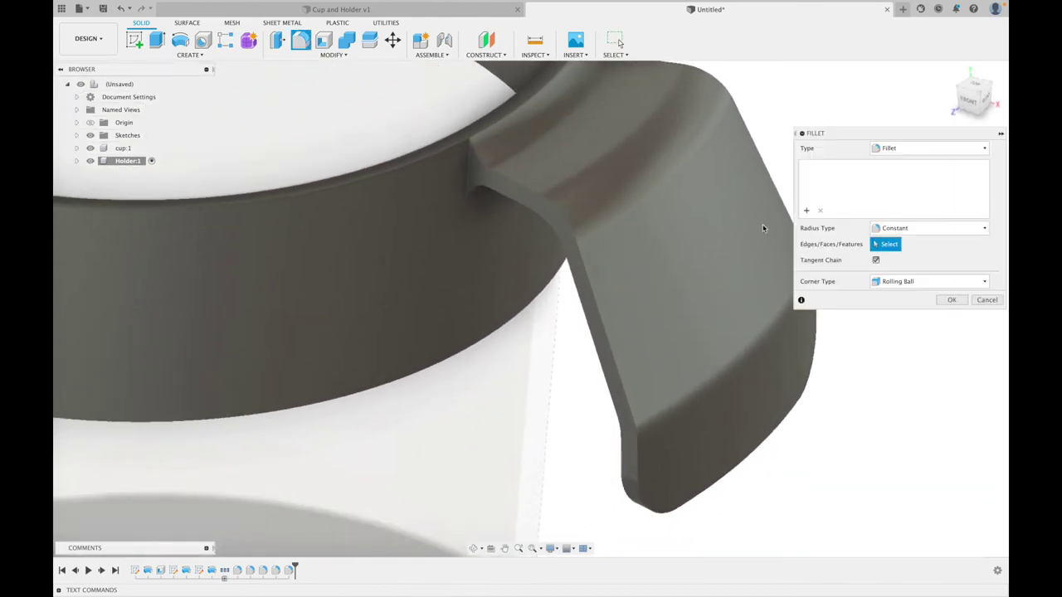
Round the handle's whole outline edge chain with a 1 mm fillet
left_click(562, 216)
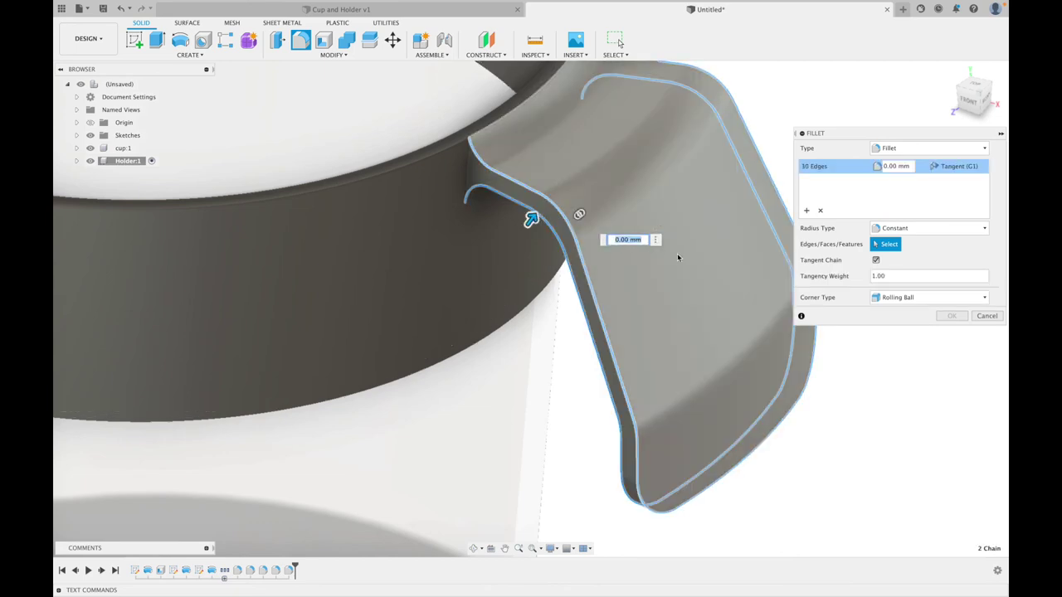
type("1")
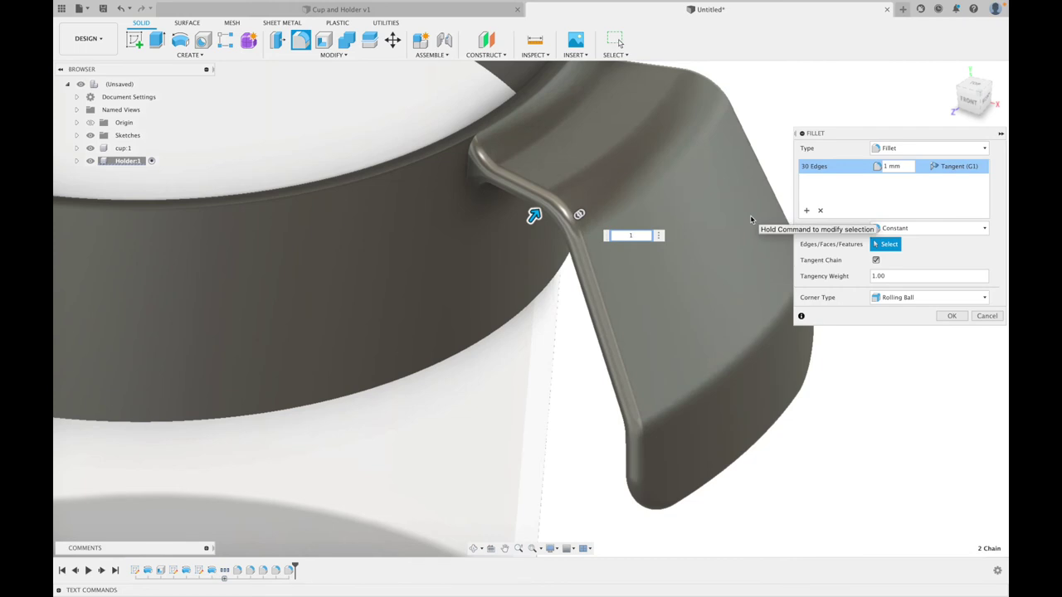
key("Return")
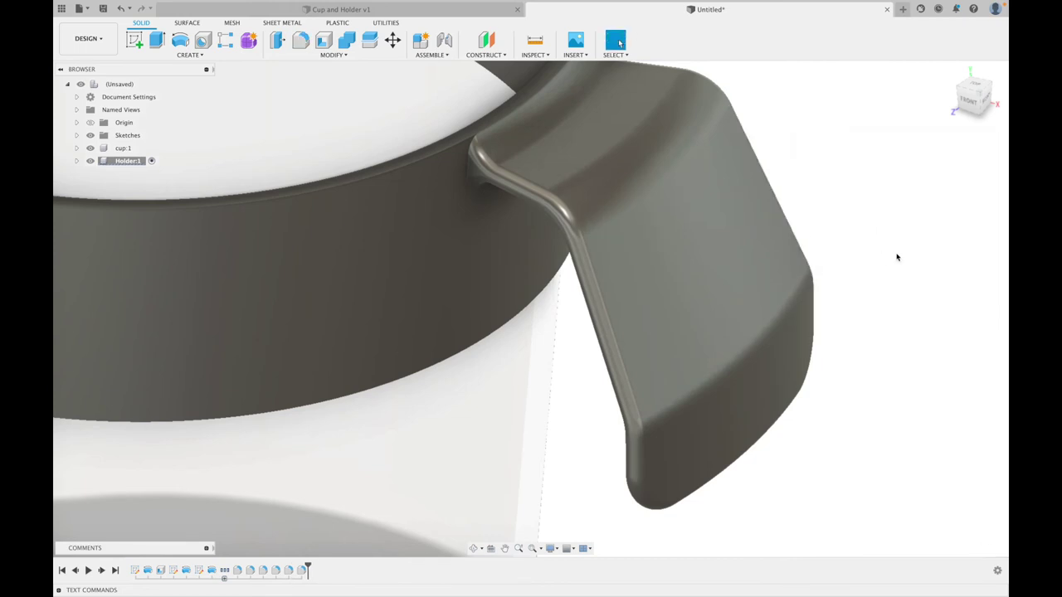
mouse_move(805, 224)
middle_mouse_down("shift")
mouse_move(761, 228)
mouse_move(730, 197)
mouse_move(799, 211)
middle_mouse_up("shift")
scroll(476, 231, "up", 5)
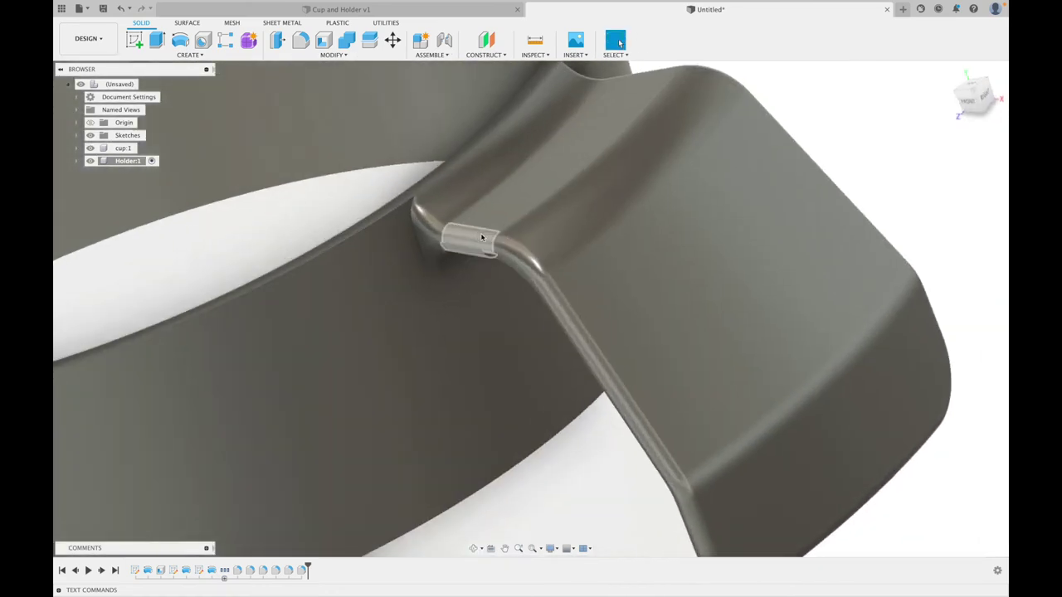
Fillet the notch's edge chains on both sides by 2 mm
key("f")
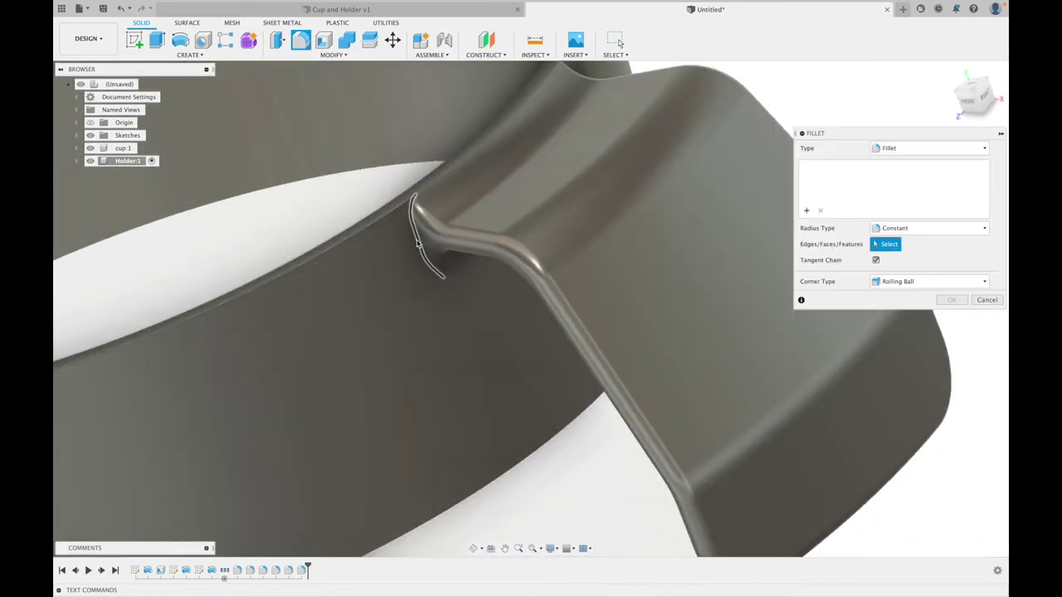
left_click(421, 242)
middle_click_drag(672, 194, 590, 164, "shift")
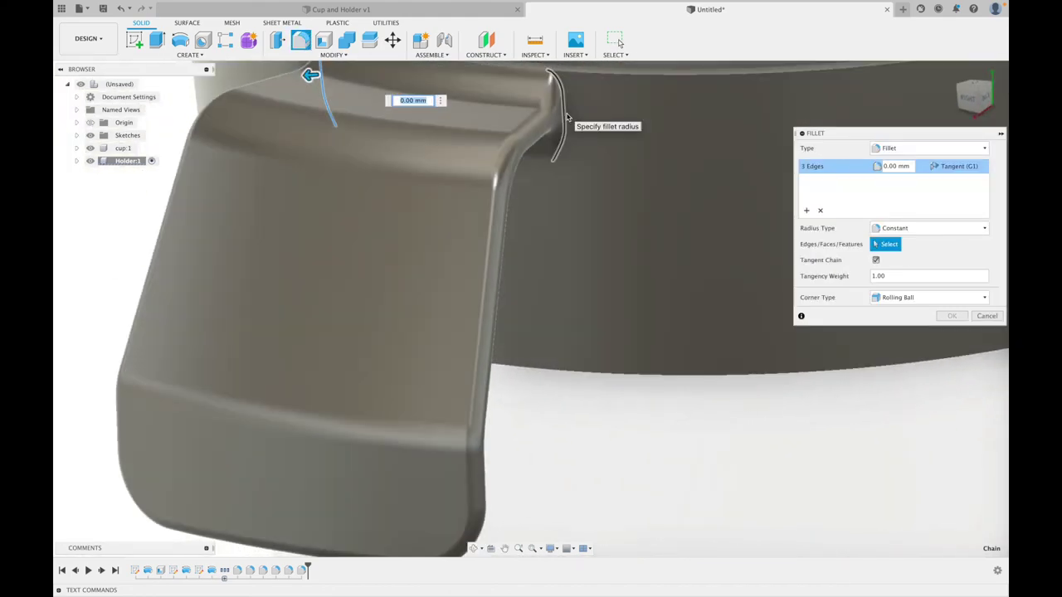
left_click(567, 116)
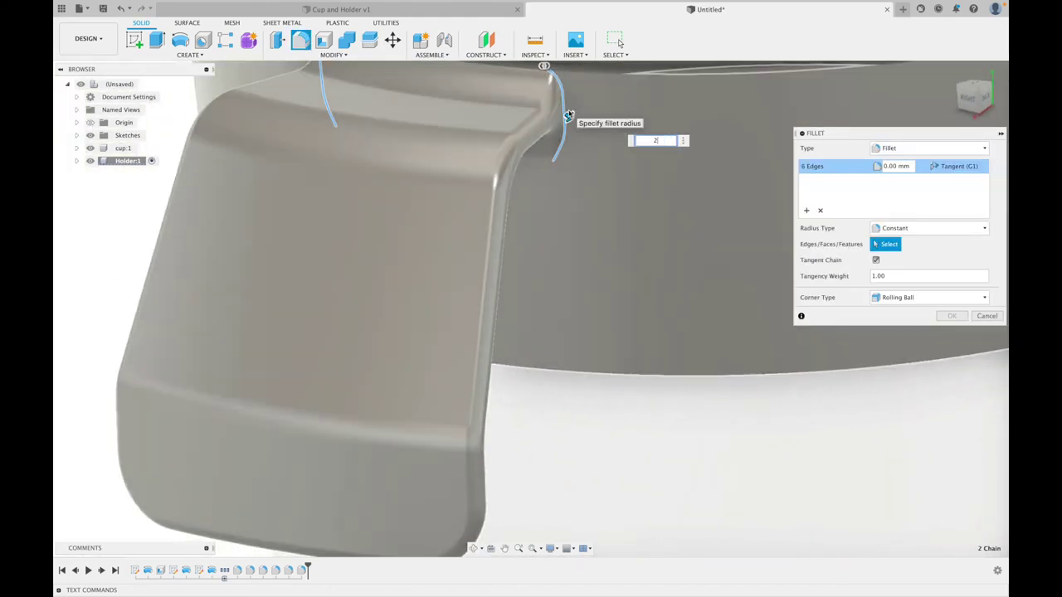
key("Return")
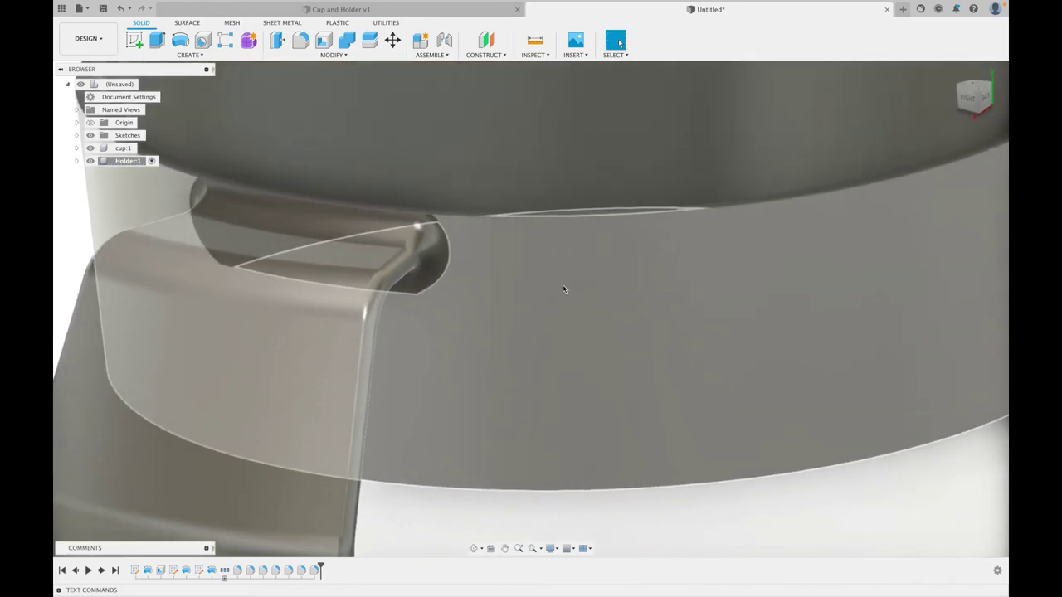
left_click(951, 73)
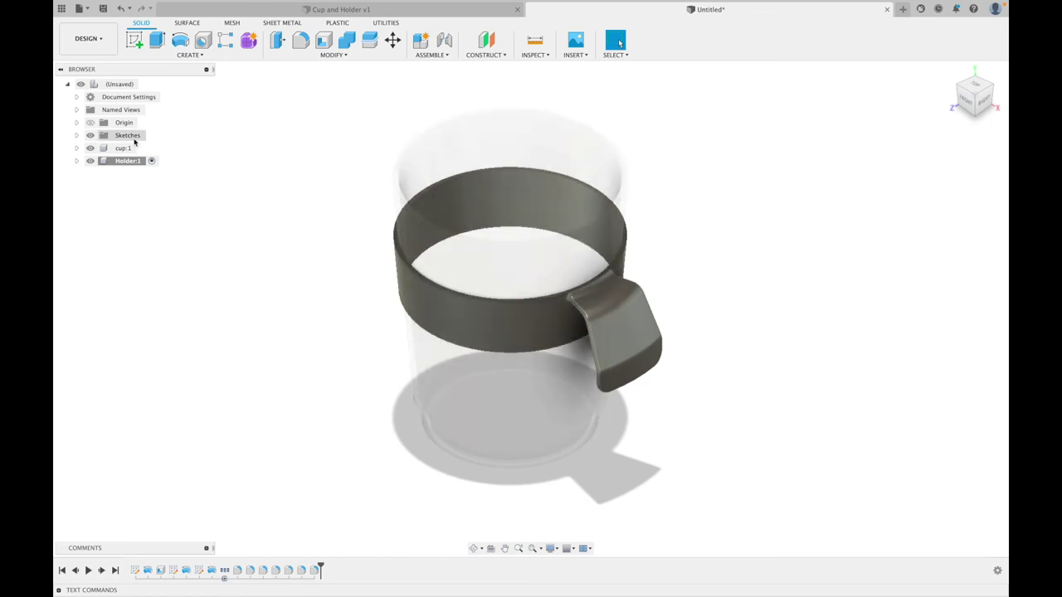
Activate the cup component and fillet its inner and outer top rim edges at 1 mm
left_click(124, 149)
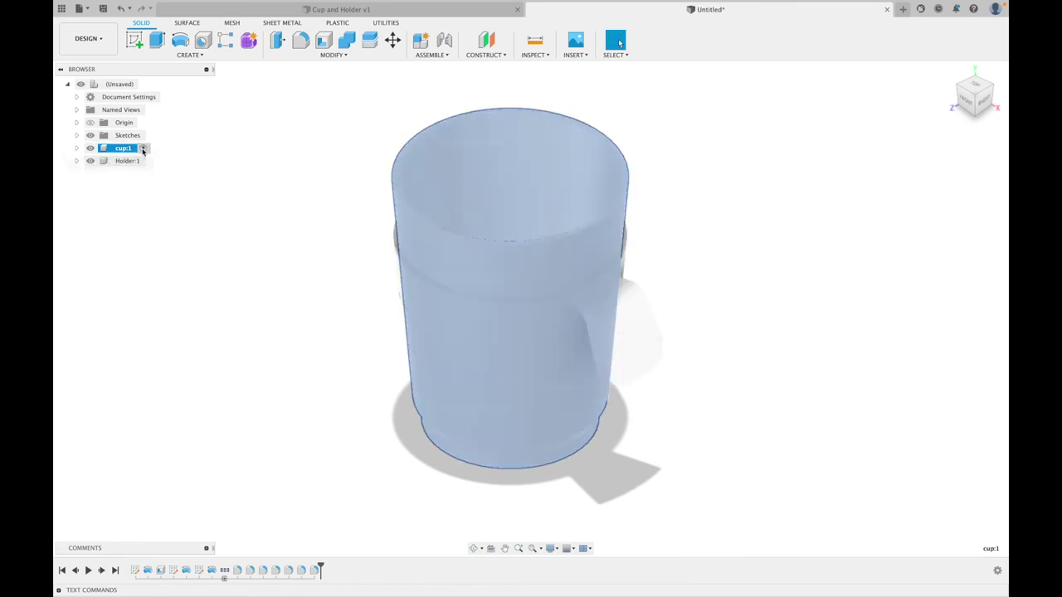
left_click(269, 155)
scroll(408, 204, "up", 3)
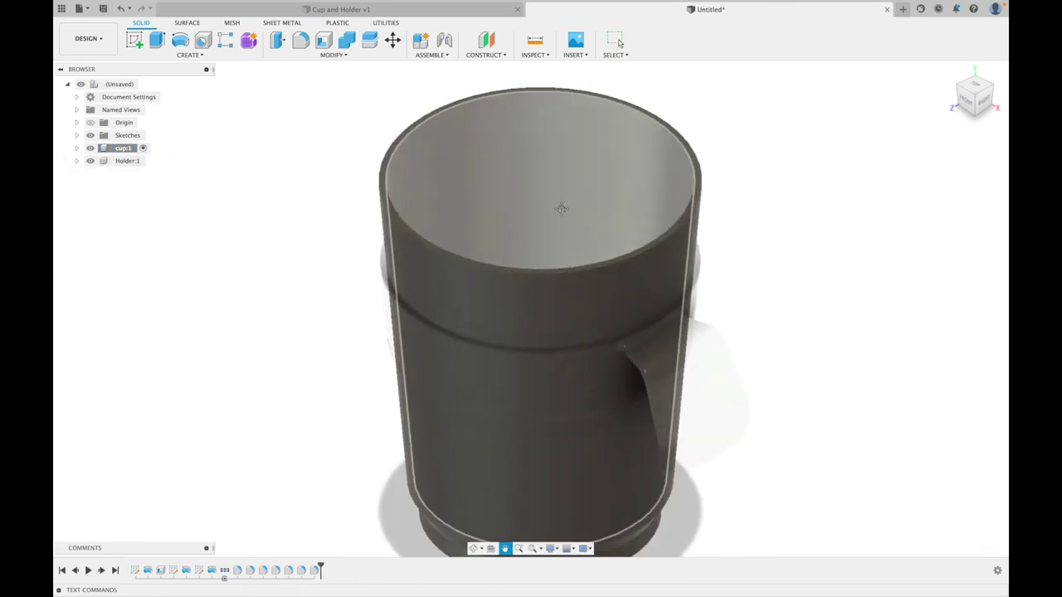
key("f")
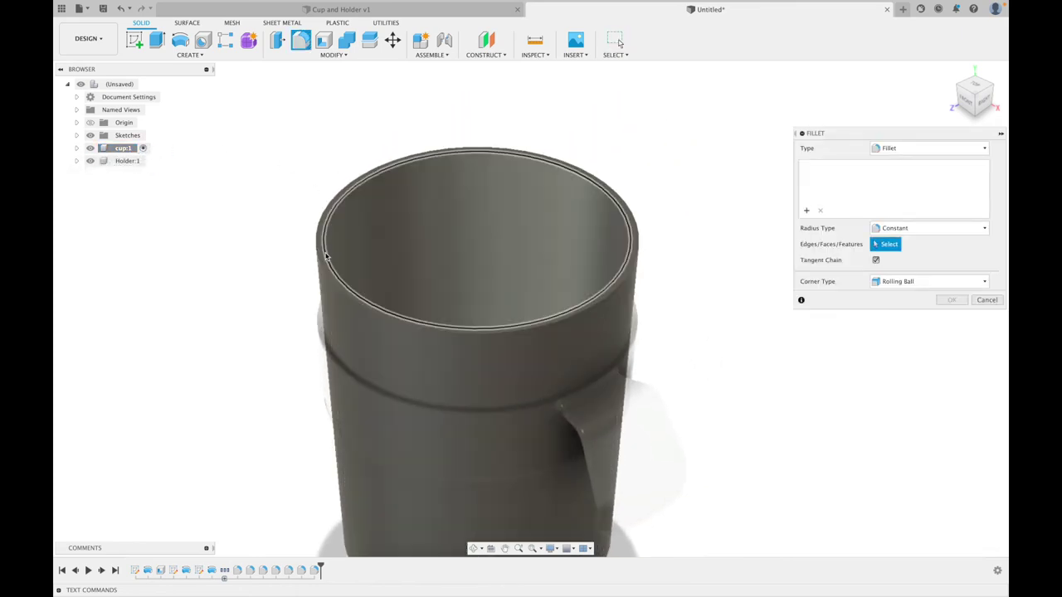
left_click(326, 257)
left_click(325, 249)
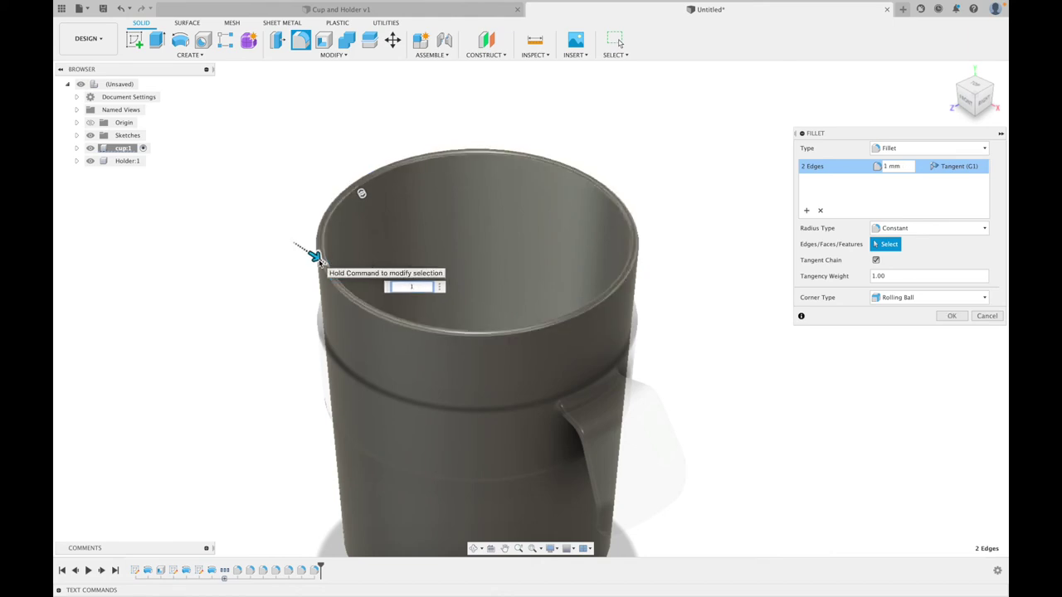
key("Return")
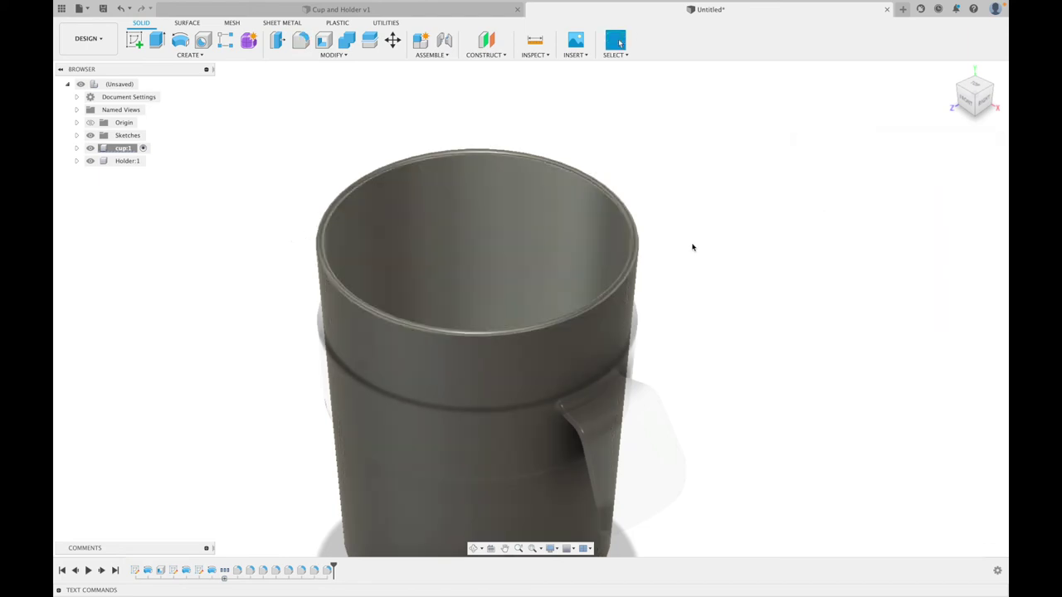
Round the cup's bottom rim edge with a 2 mm fillet
middle_click_drag(612, 316, 547, 199, "shift")
scroll(546, 199, "up", 5)
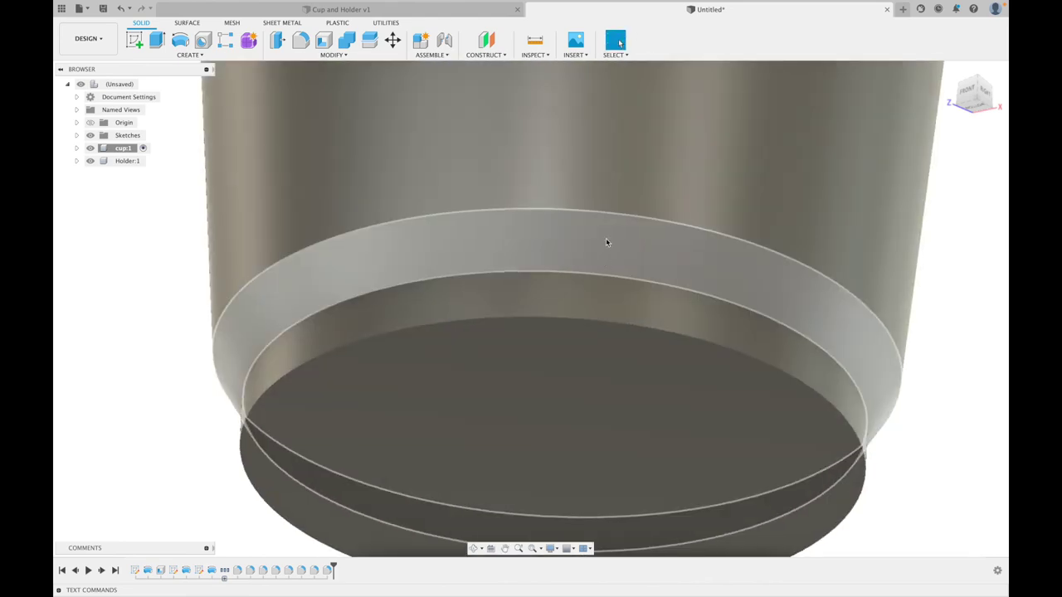
key("f")
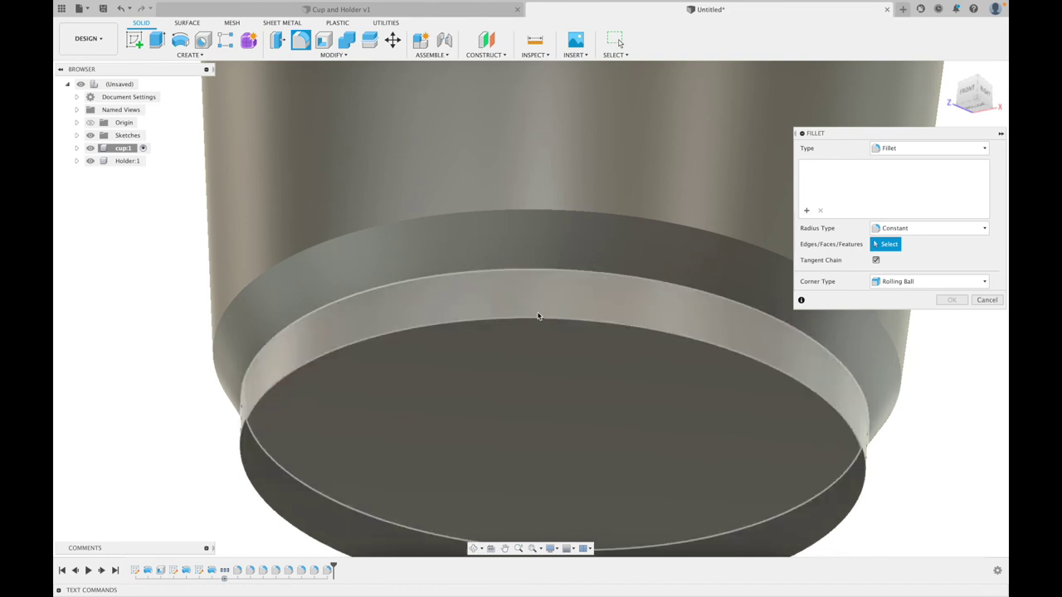
left_click(536, 320)
type("2")
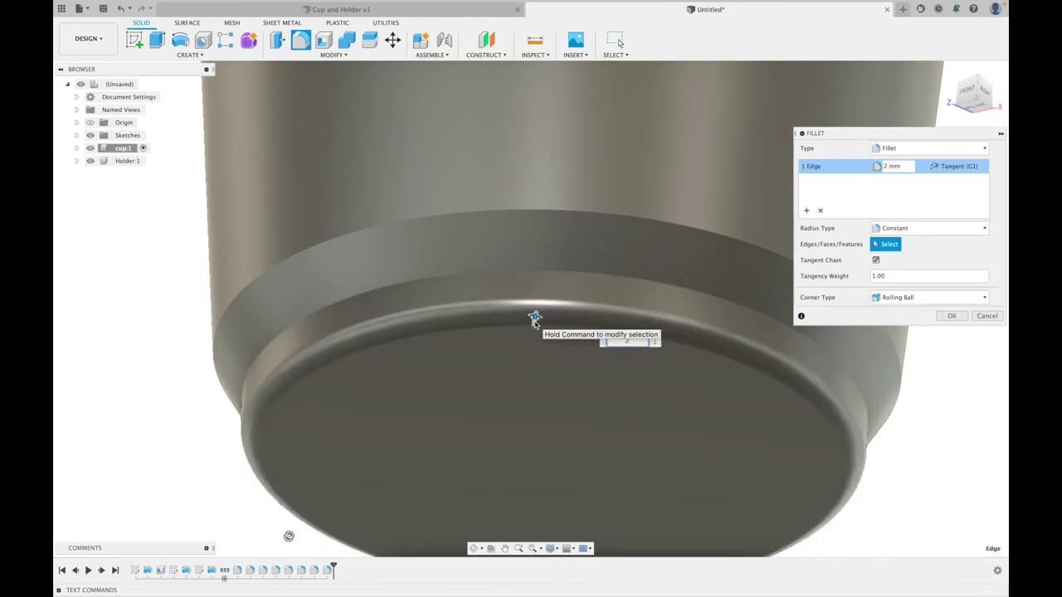
key("Return")
Fillet two more base edges, including the outer rim edge, at 1 mm
key("f")
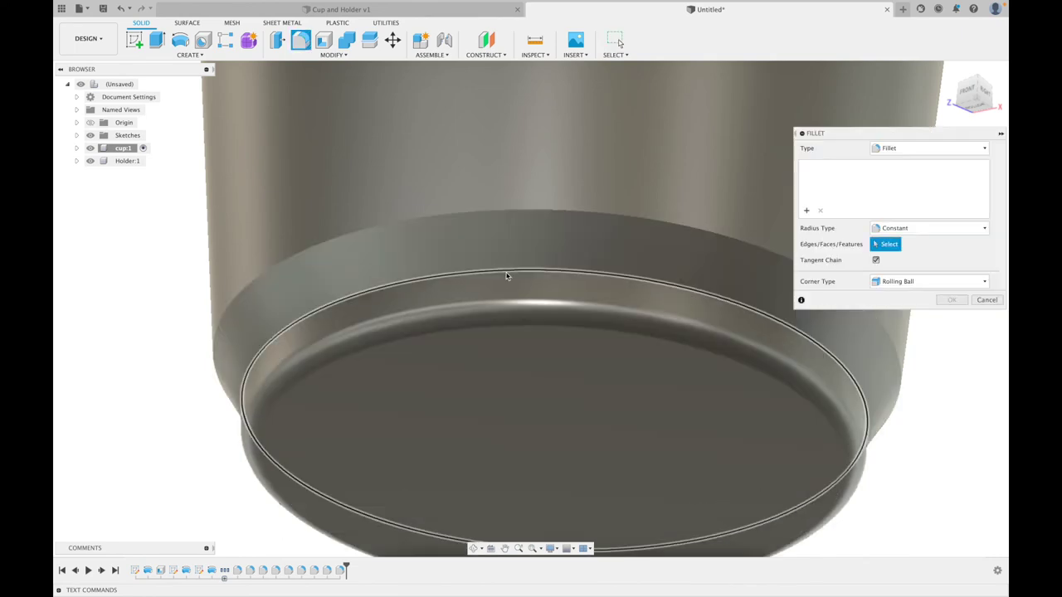
left_click(506, 275)
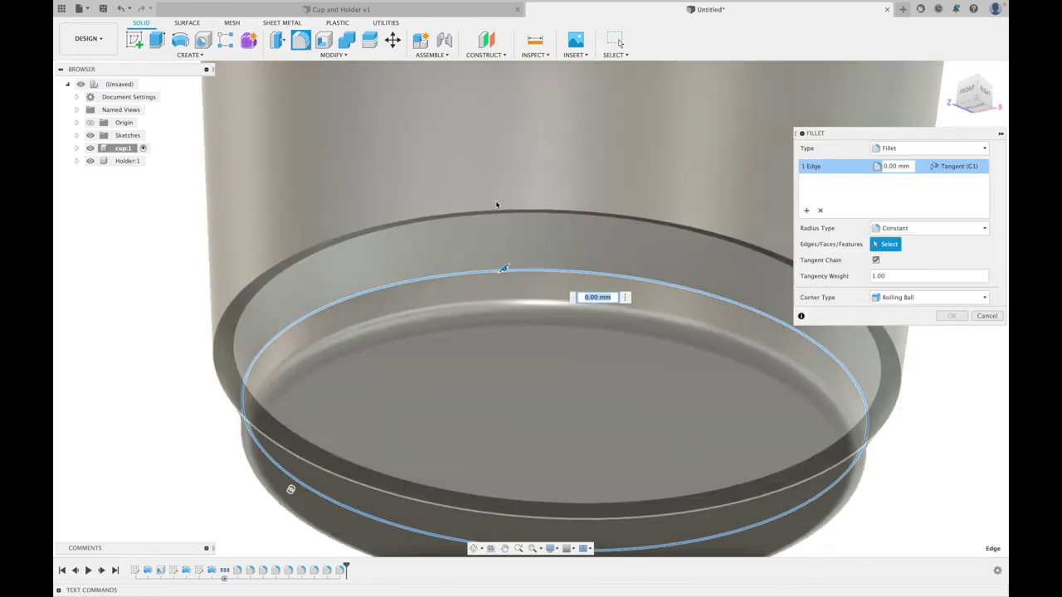
left_click(497, 210)
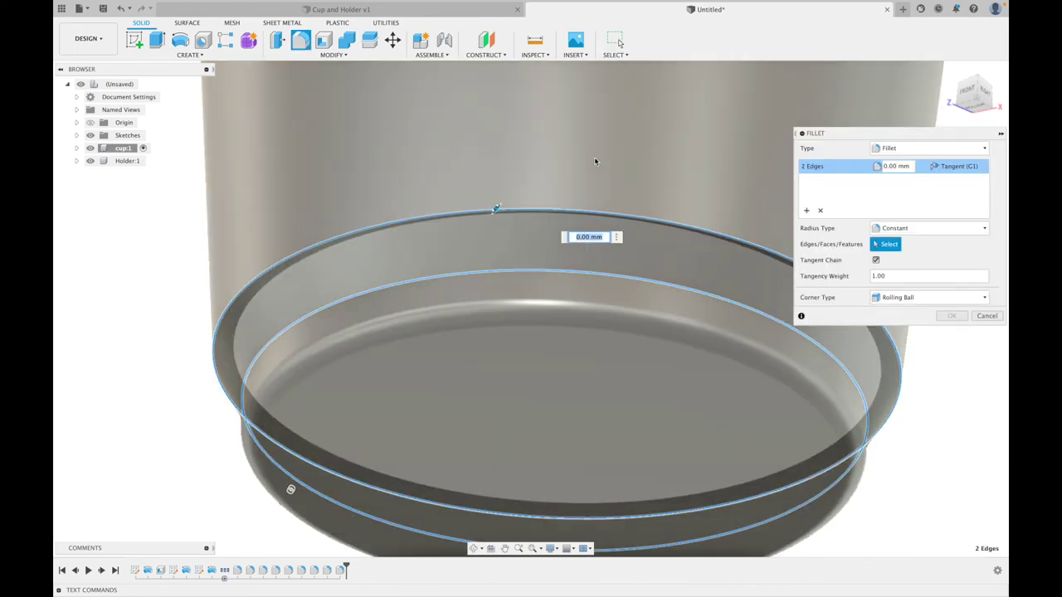
type("1")
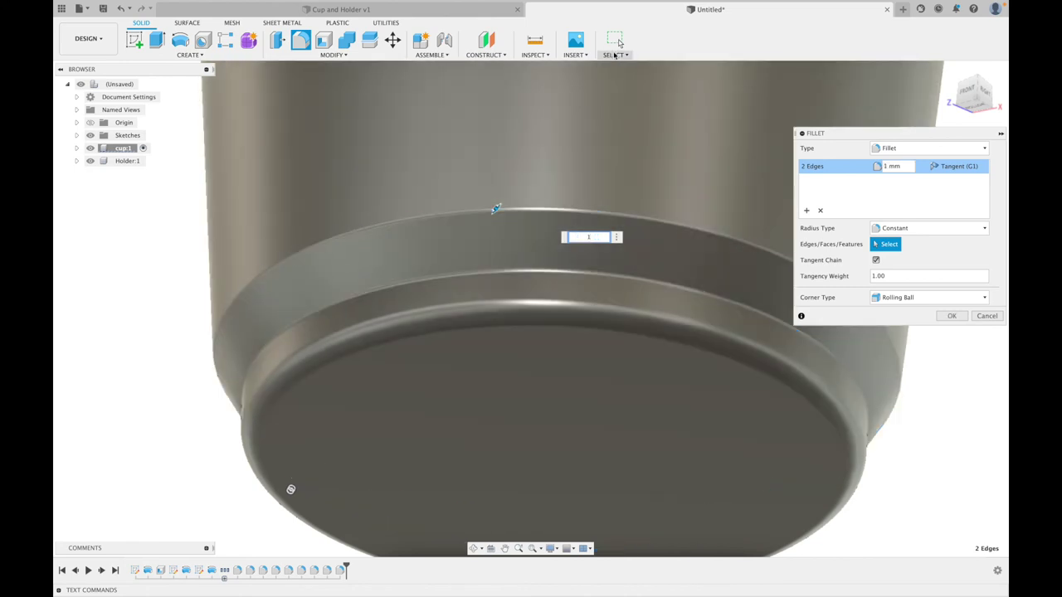
key("Return")
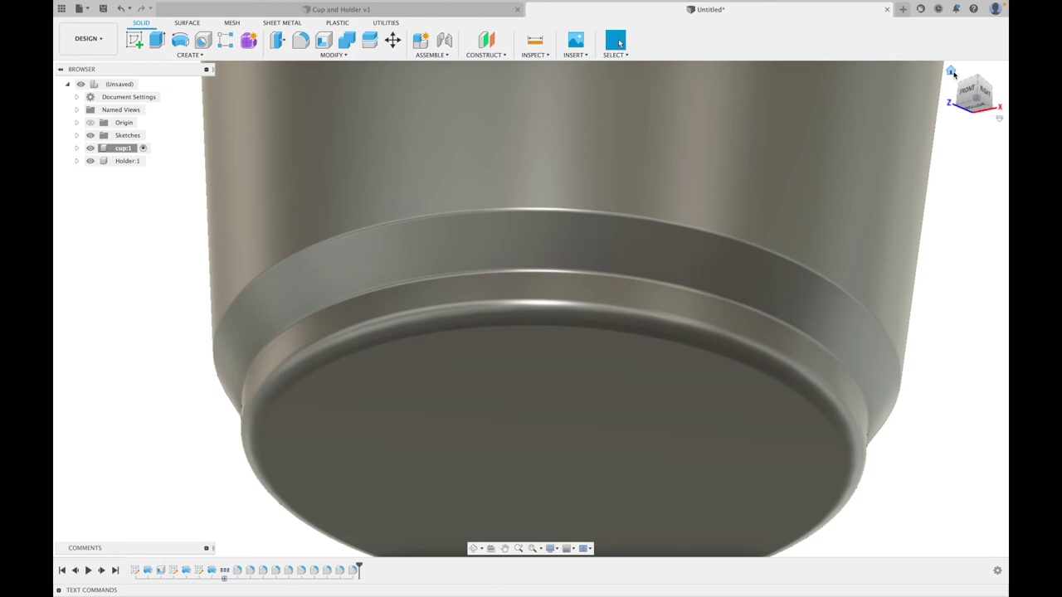
left_click(952, 72)
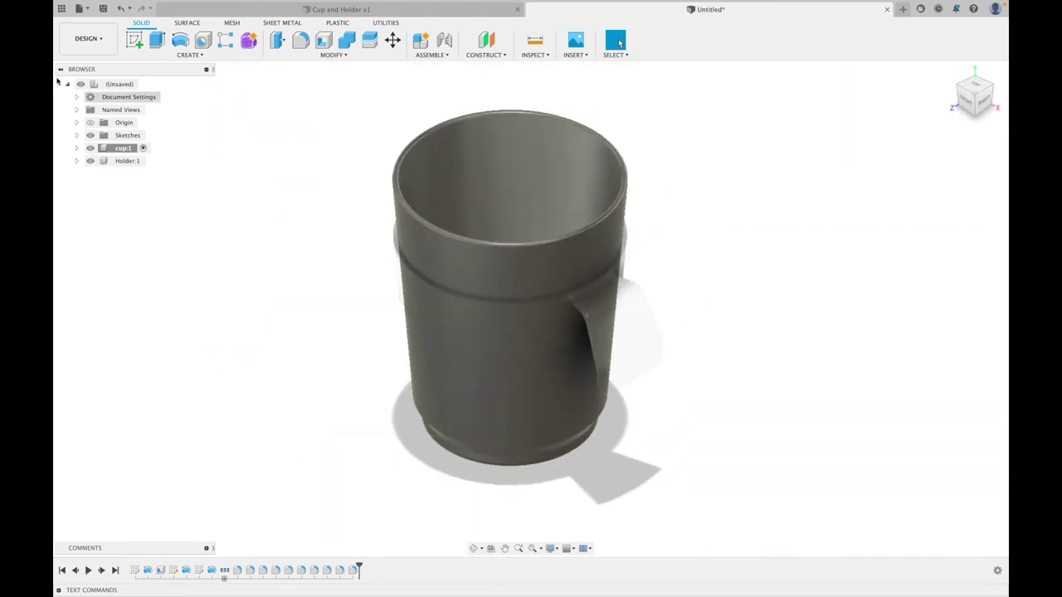
Save the design as 'CUP 2.0' in My First Project
left_click(103, 9)
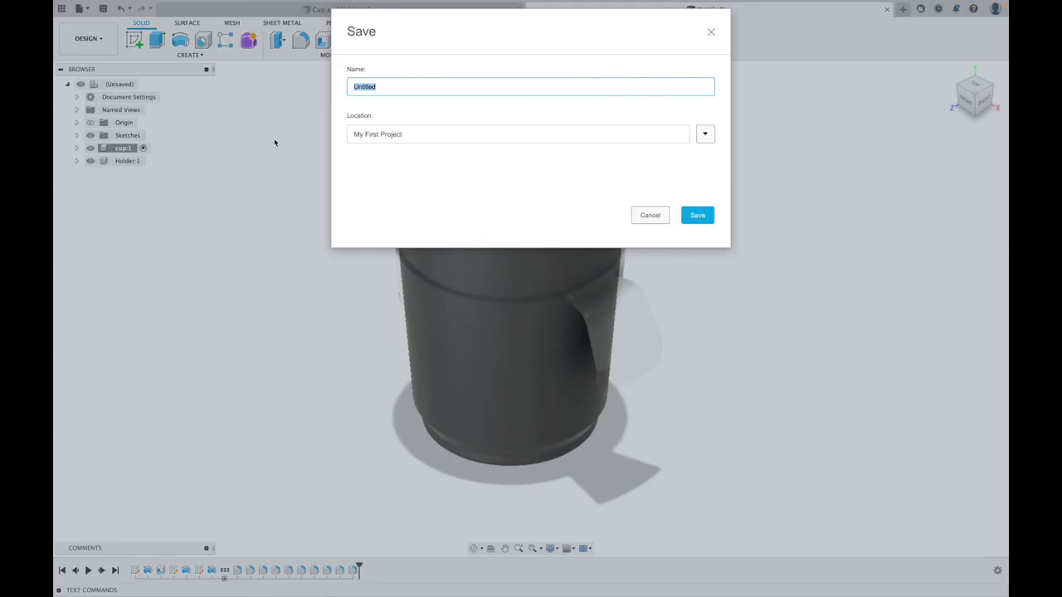
type("CUPM 2.0")
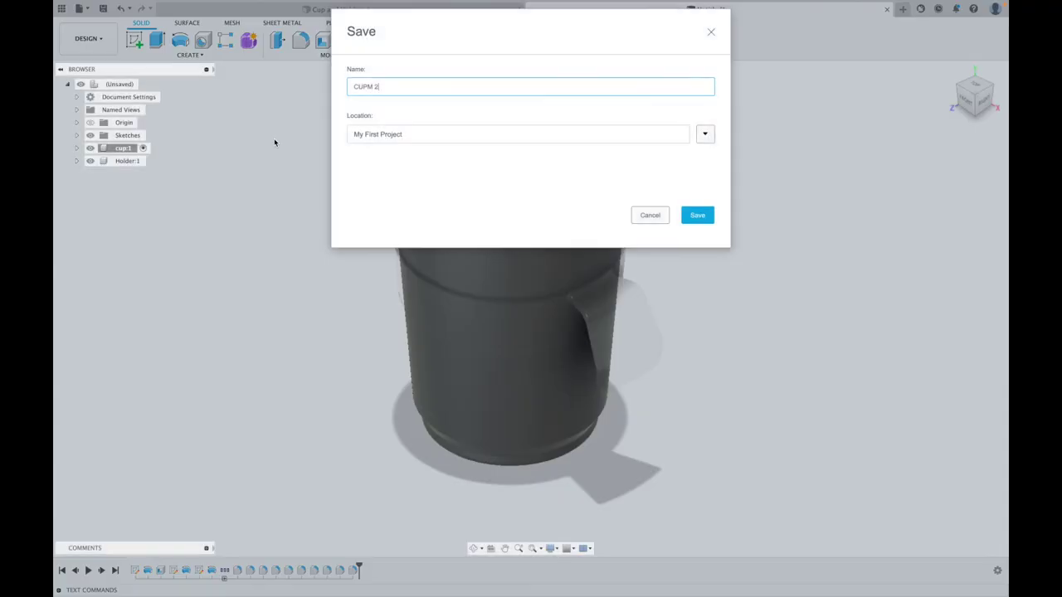
key("BackSpace")
key("BackSpace")
key("BackSpace")
type("2.0")
key("Return")
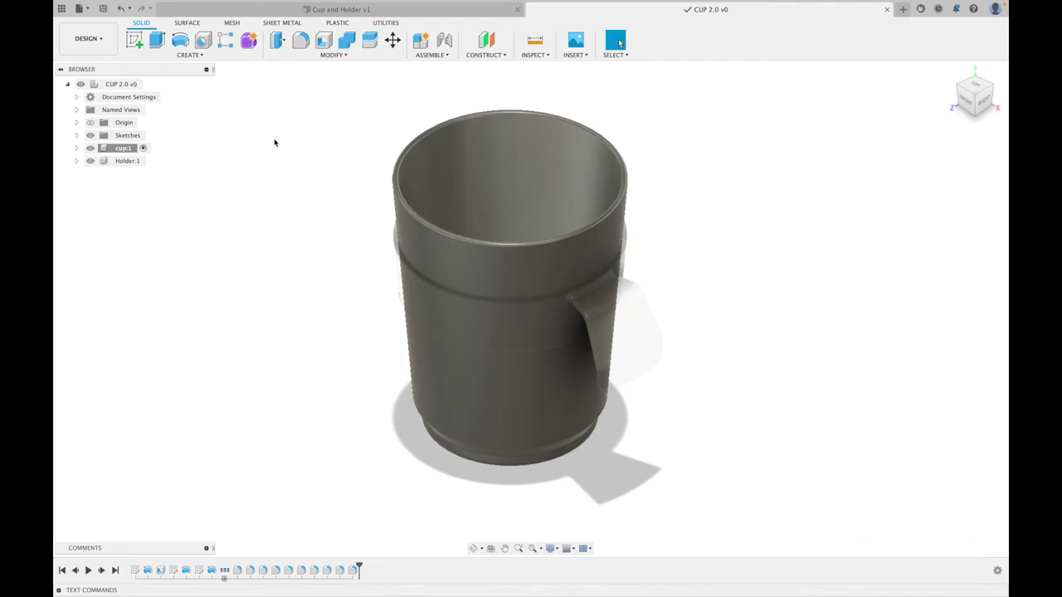
left_click(98, 43)
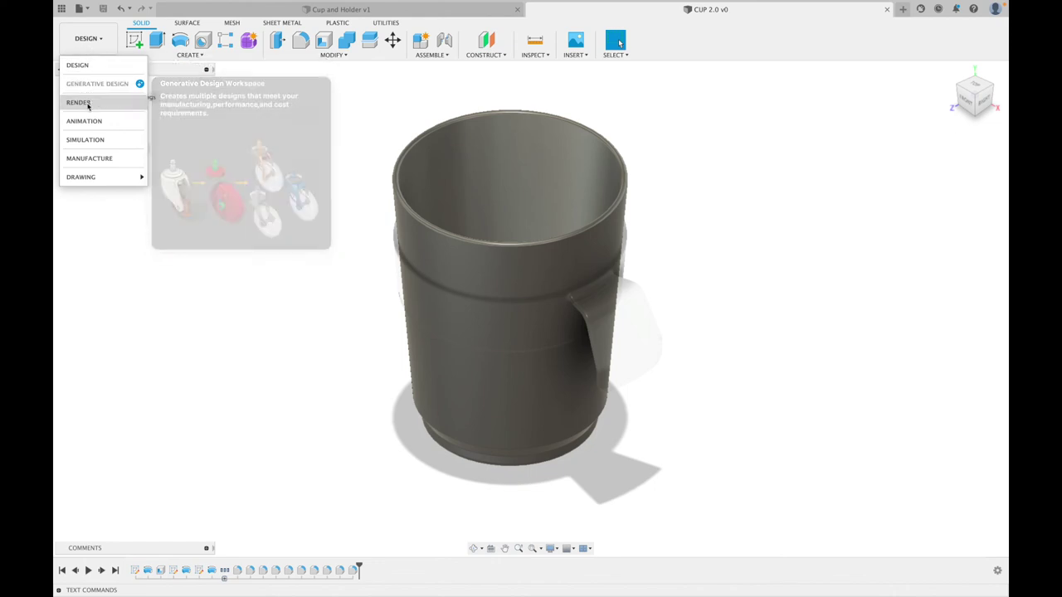
Switch to the Render workspace and set the scene brightness to 120 lx
left_click(82, 102)
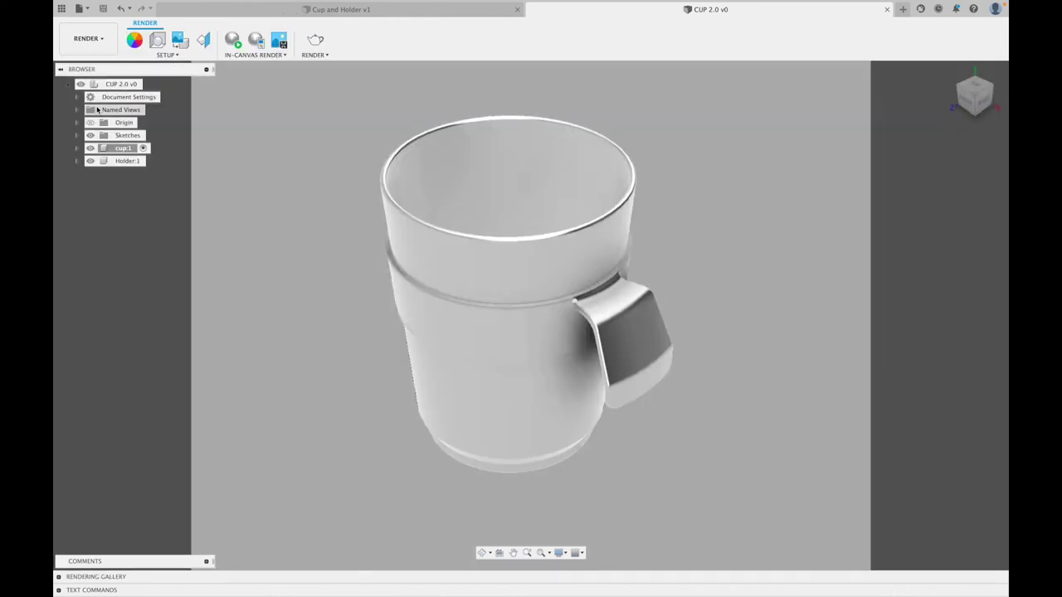
left_click(157, 39)
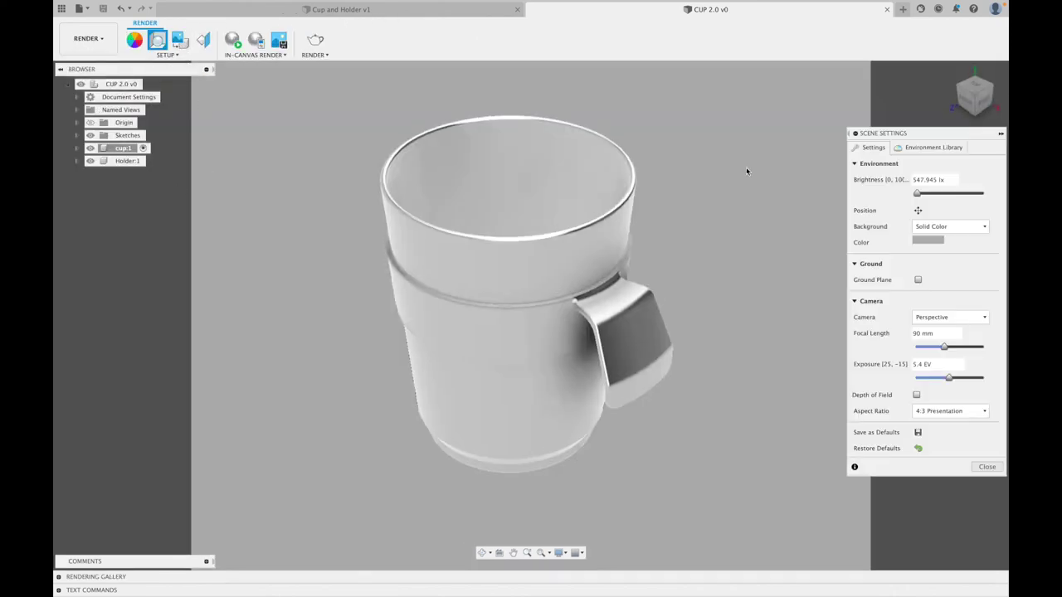
double_click(934, 181)
type("120")
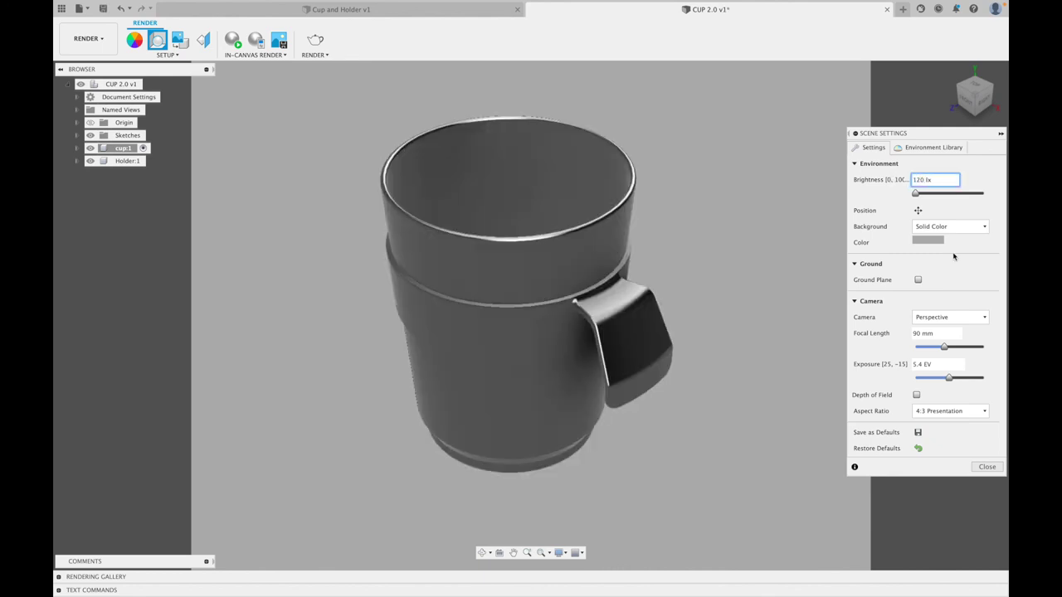
left_click(987, 467)
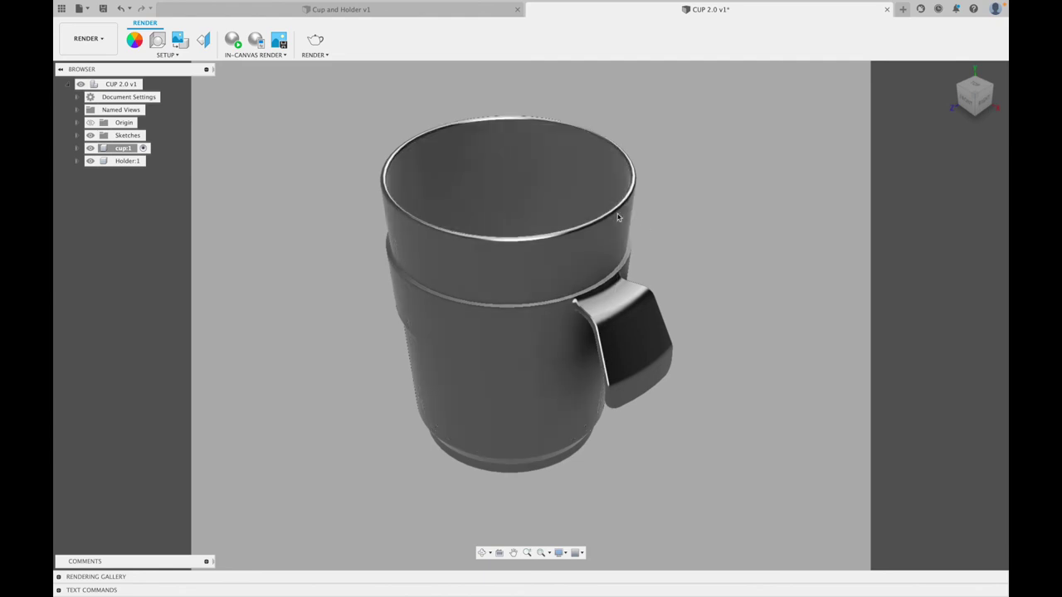
left_click(134, 40)
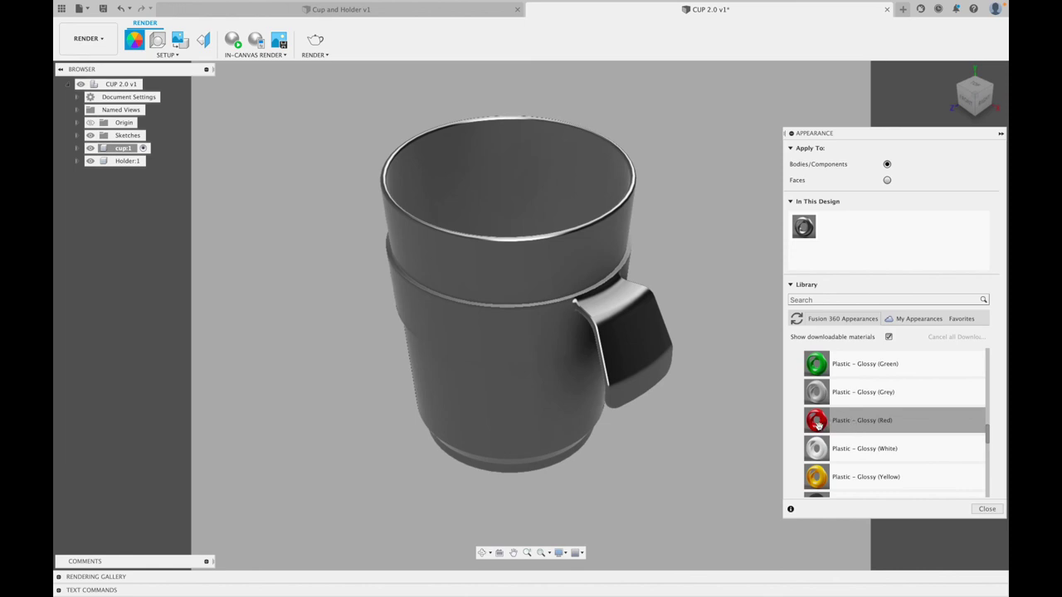
Apply Plastic - Glossy (Red) to the holder and Glass - Light Color (Blue) to the cup
left_click_drag(816, 420, 639, 340)
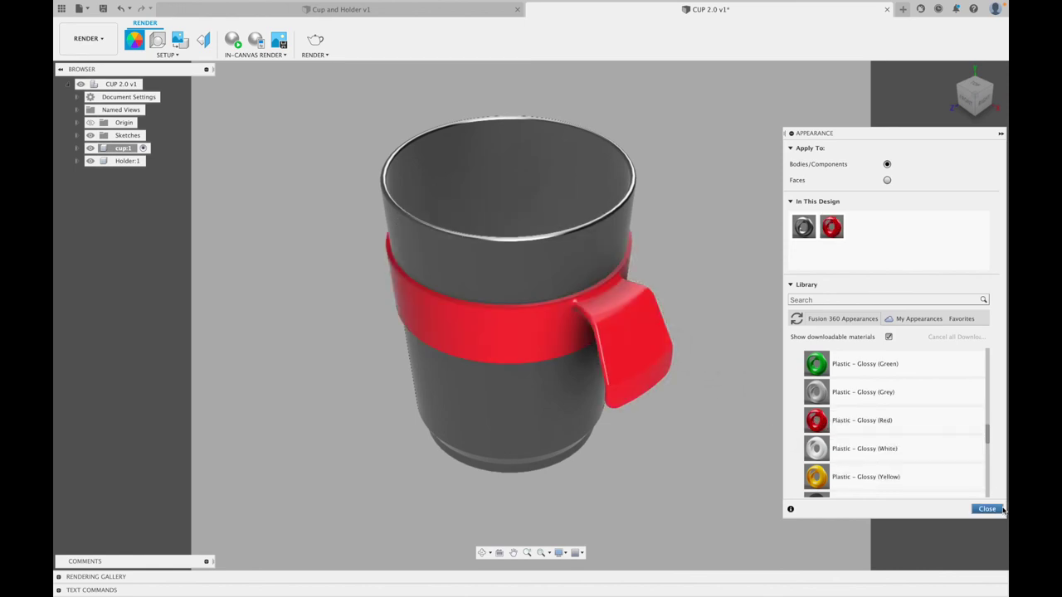
scroll(825, 390, "up", 10)
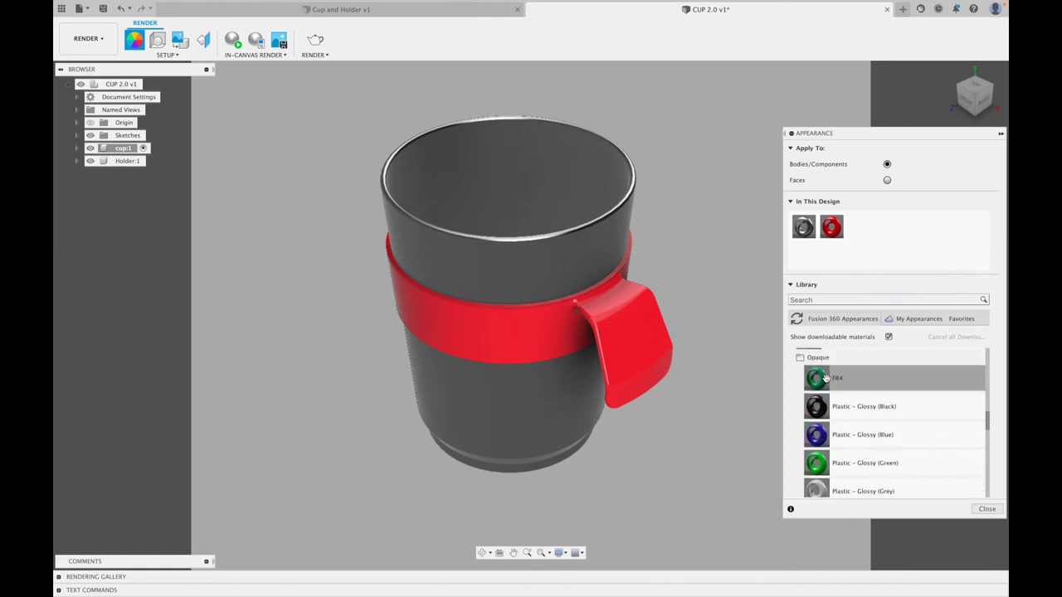
scroll(829, 390, "up", 1)
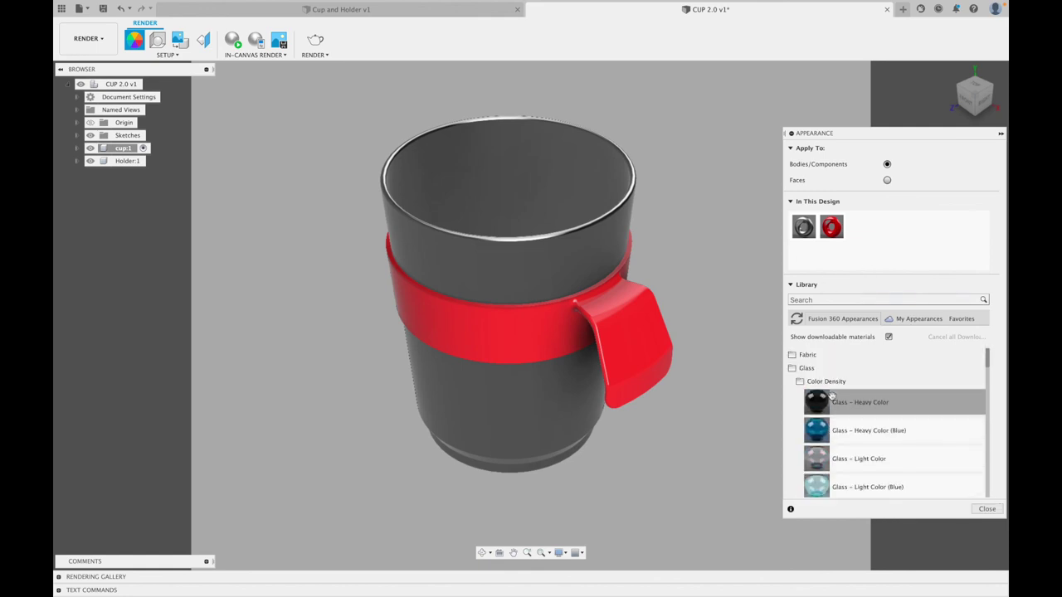
scroll(830, 395, "down", 3)
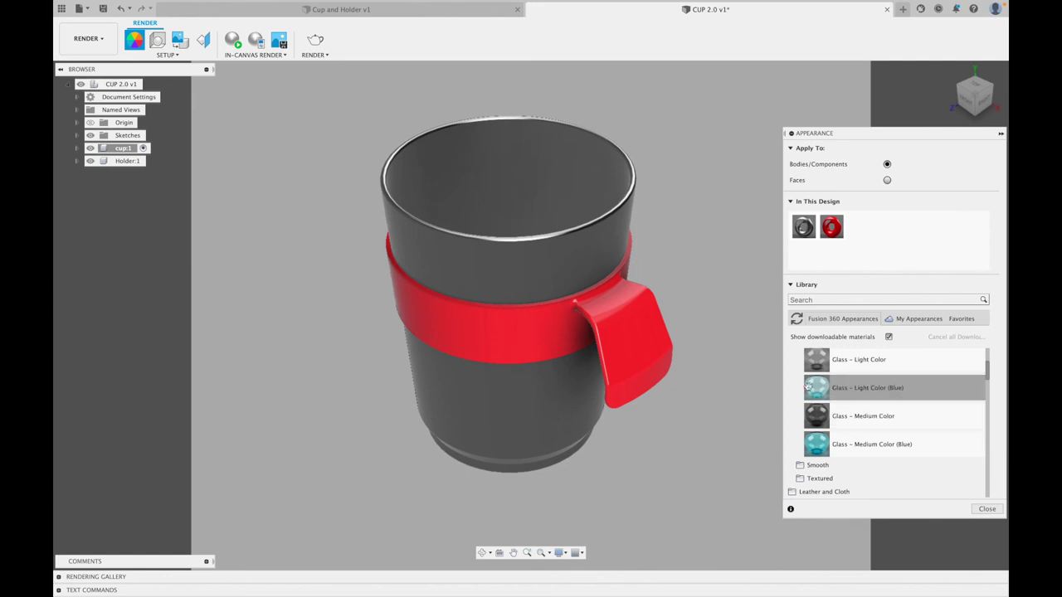
left_click_drag(814, 390, 608, 240)
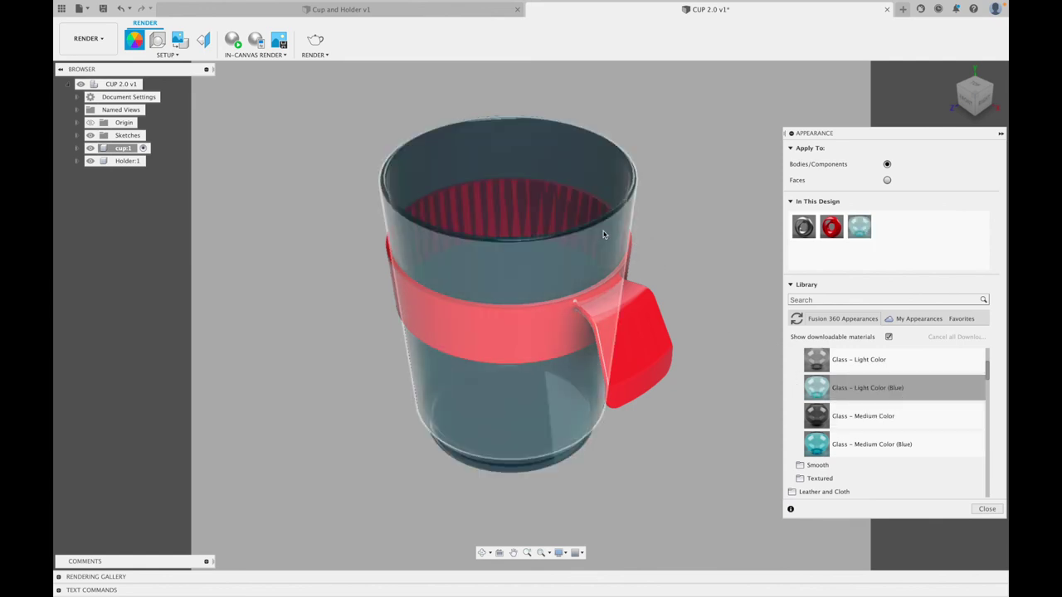
Close the appearance library, orbit the model, and return to the Home view
left_click(987, 509)
middle_click_drag(691, 286, 710, 259, "shift")
left_click(951, 69)
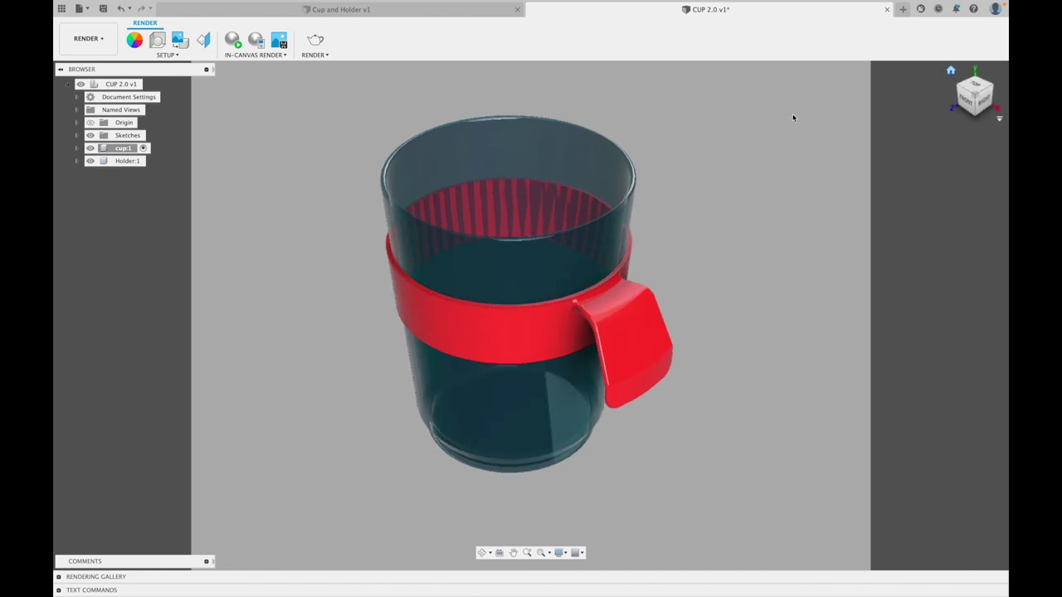
Submit a Final-quality 4x6" 300PPI cloud render and expand the Rendering Gallery to see it
left_click(318, 43)
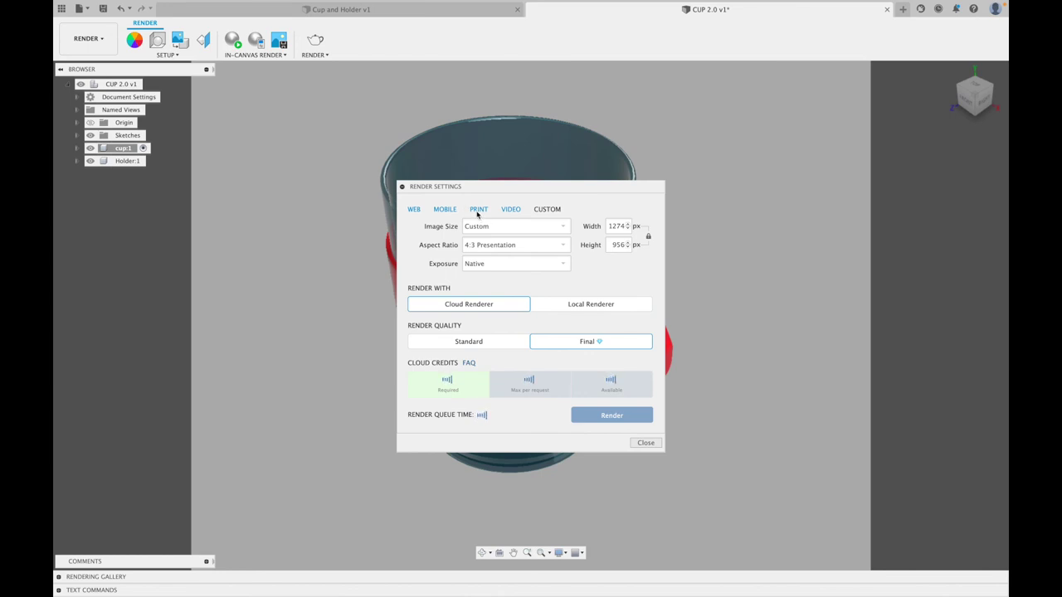
left_click(478, 211)
left_click(468, 239)
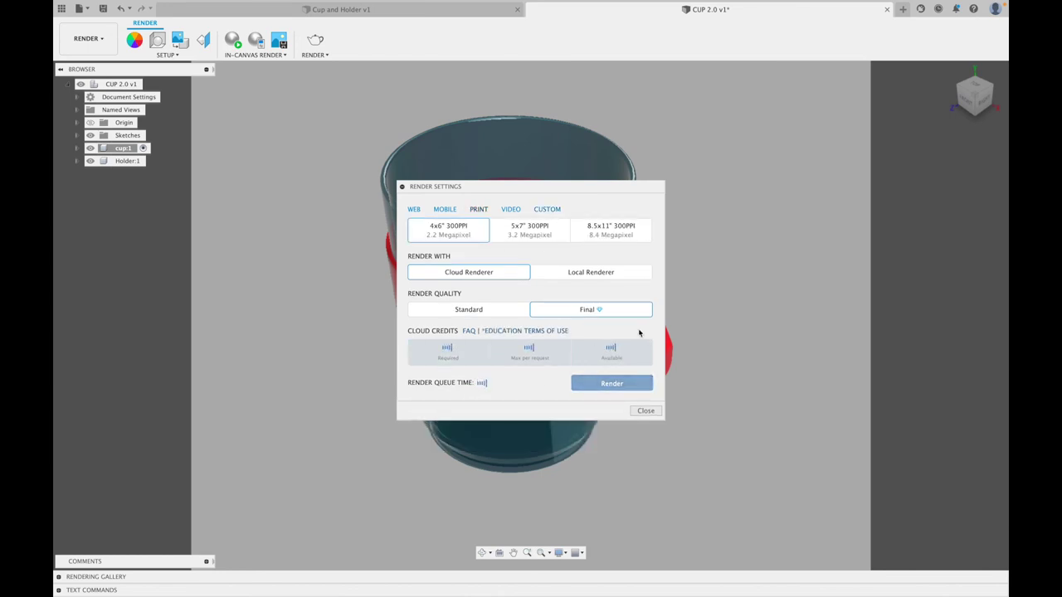
left_click(623, 385)
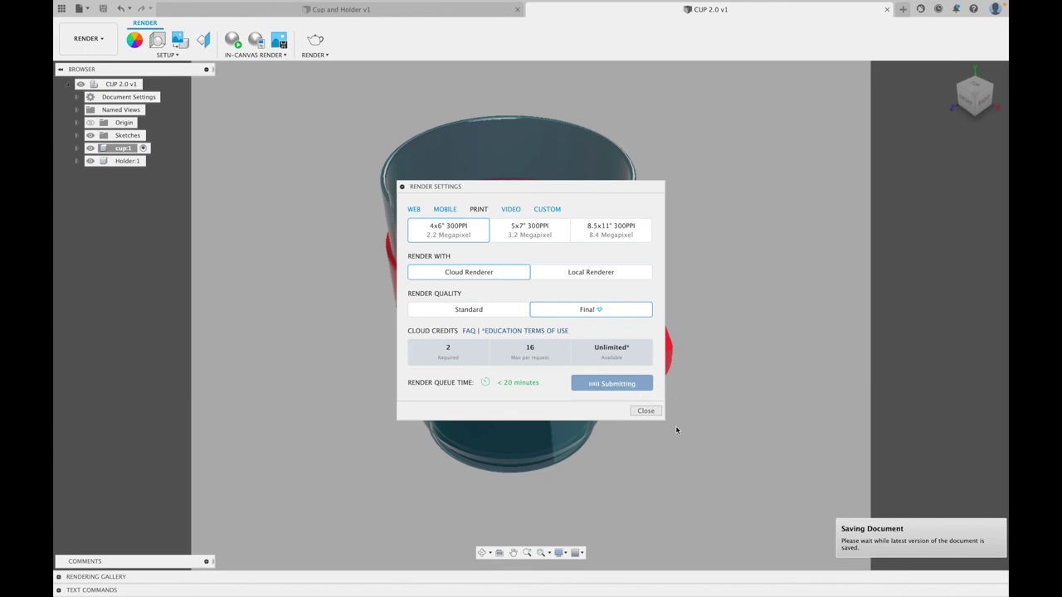
left_click(645, 410)
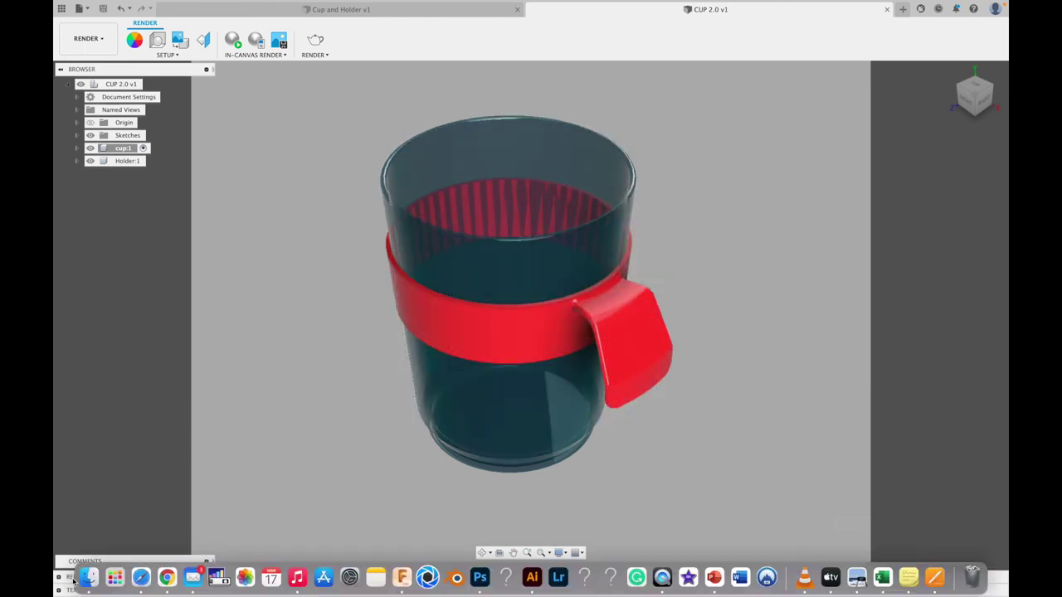
left_click(58, 579)
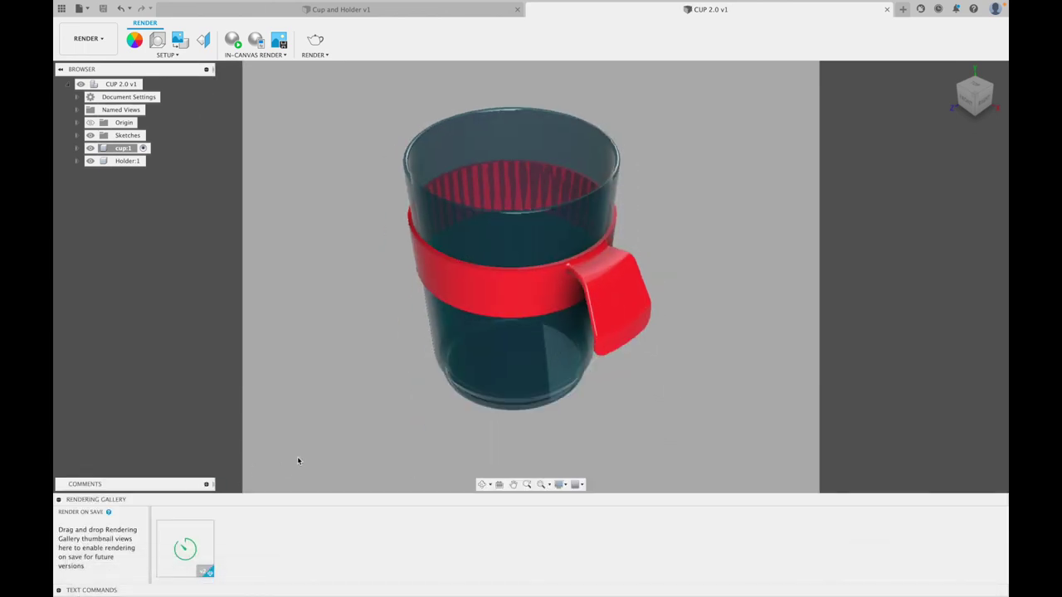